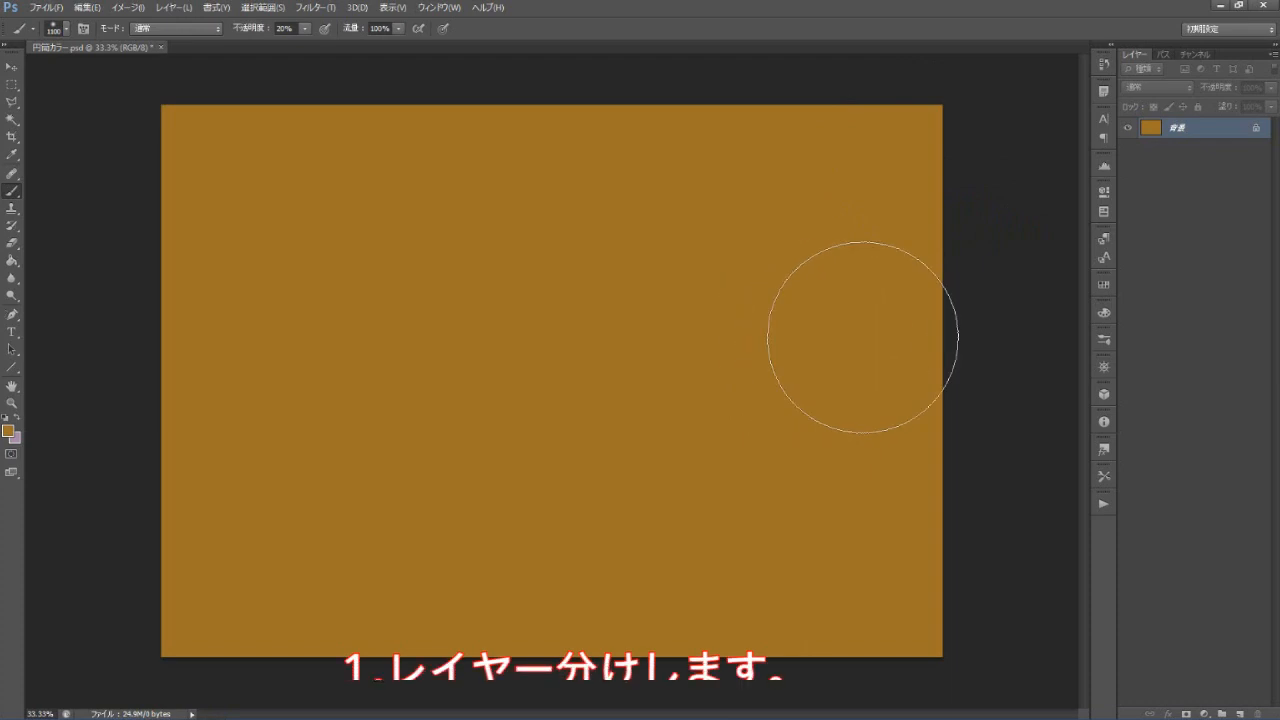
# - Add a new layer and make a tall rectangular selection near the middle of the canvas
pyautogui.click(1239, 714)
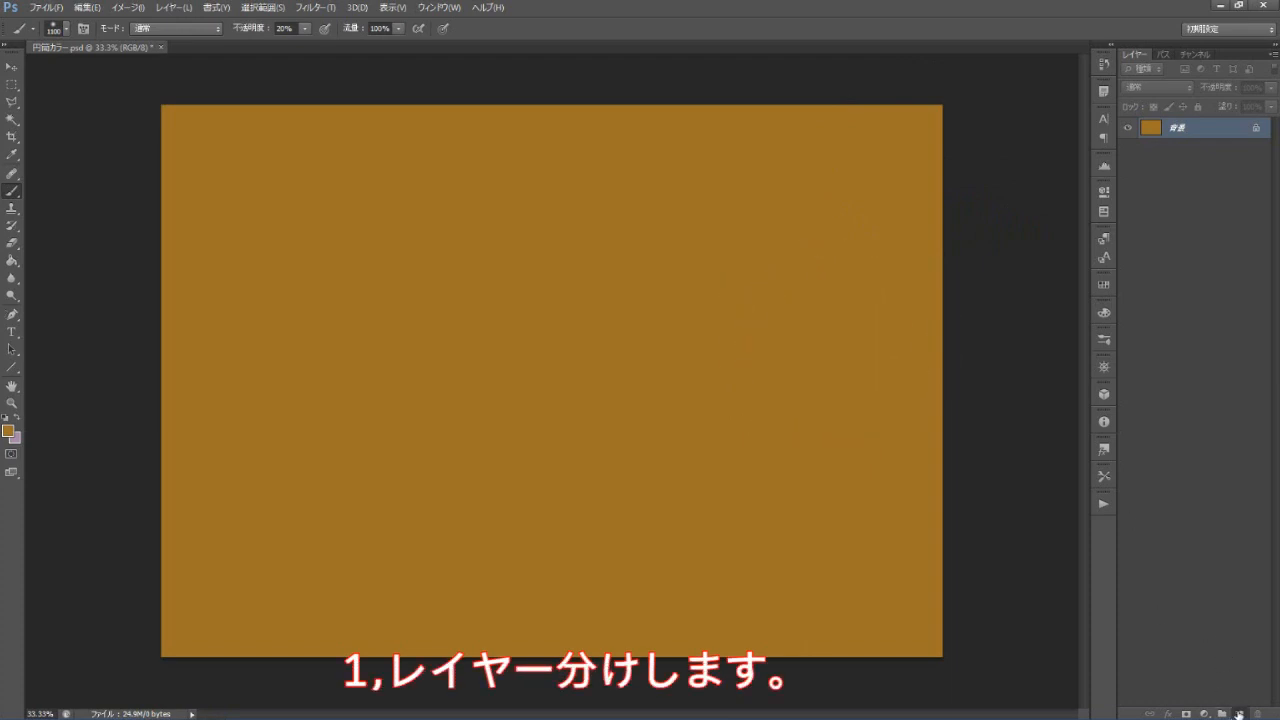
pyautogui.click(12, 84)
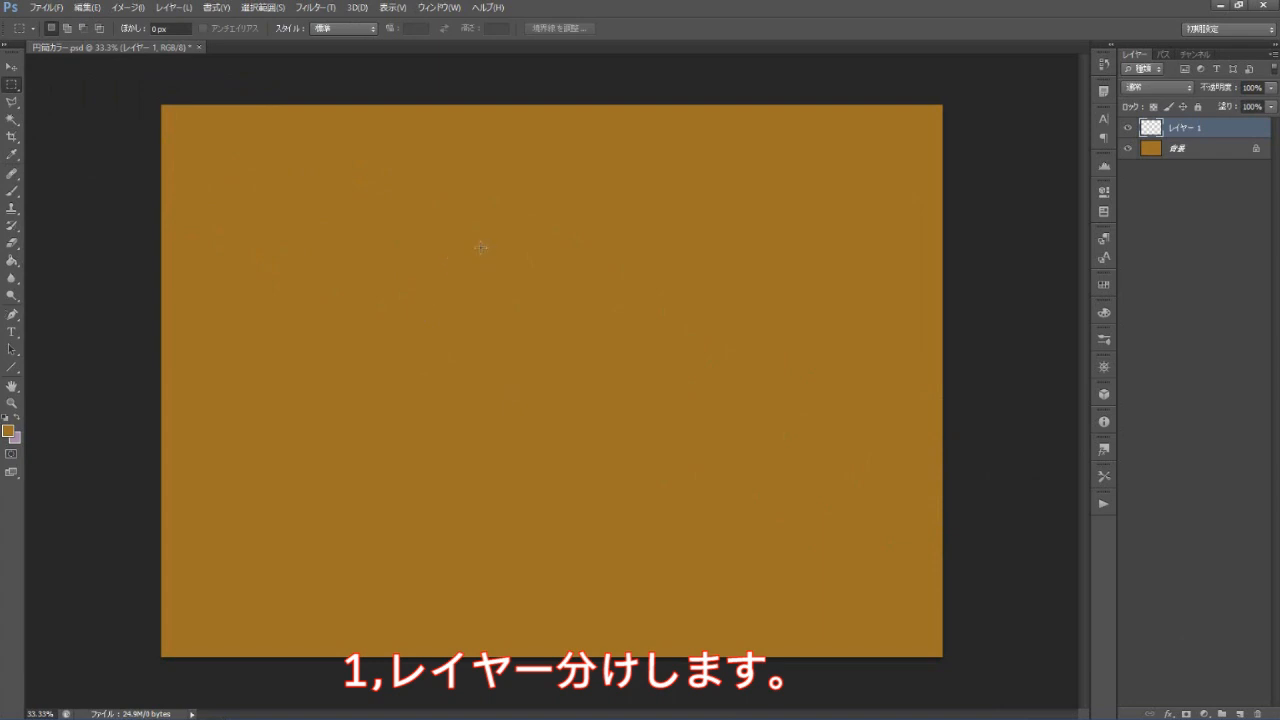
pyautogui.moveTo(478, 236); pyautogui.dragTo(652, 514)
pyautogui.click(640, 517)
pyautogui.hotkey('ctrl', 'z')
# - Set the foreground colour to light blue #a3c8e4, fill the rectangular selection with it and deselect
pyautogui.click(16, 419)
pyautogui.press('i')
pyautogui.click(10, 429)
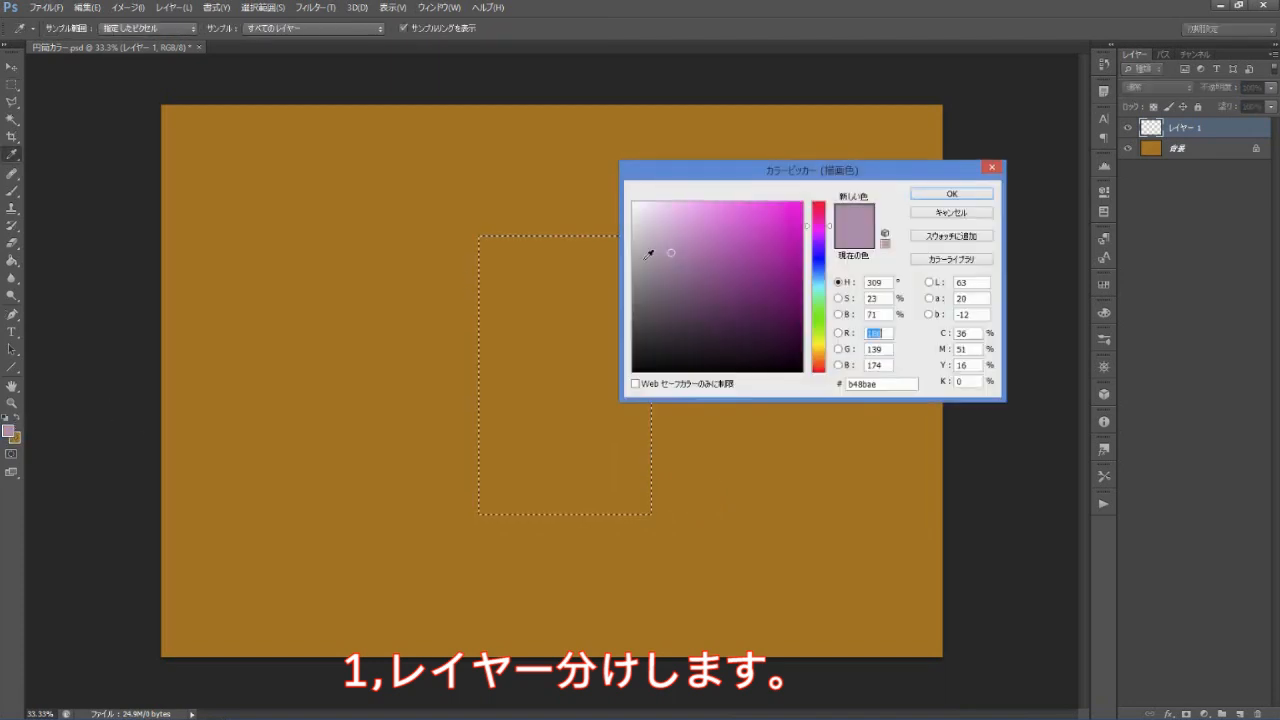
pyautogui.click(812, 275)
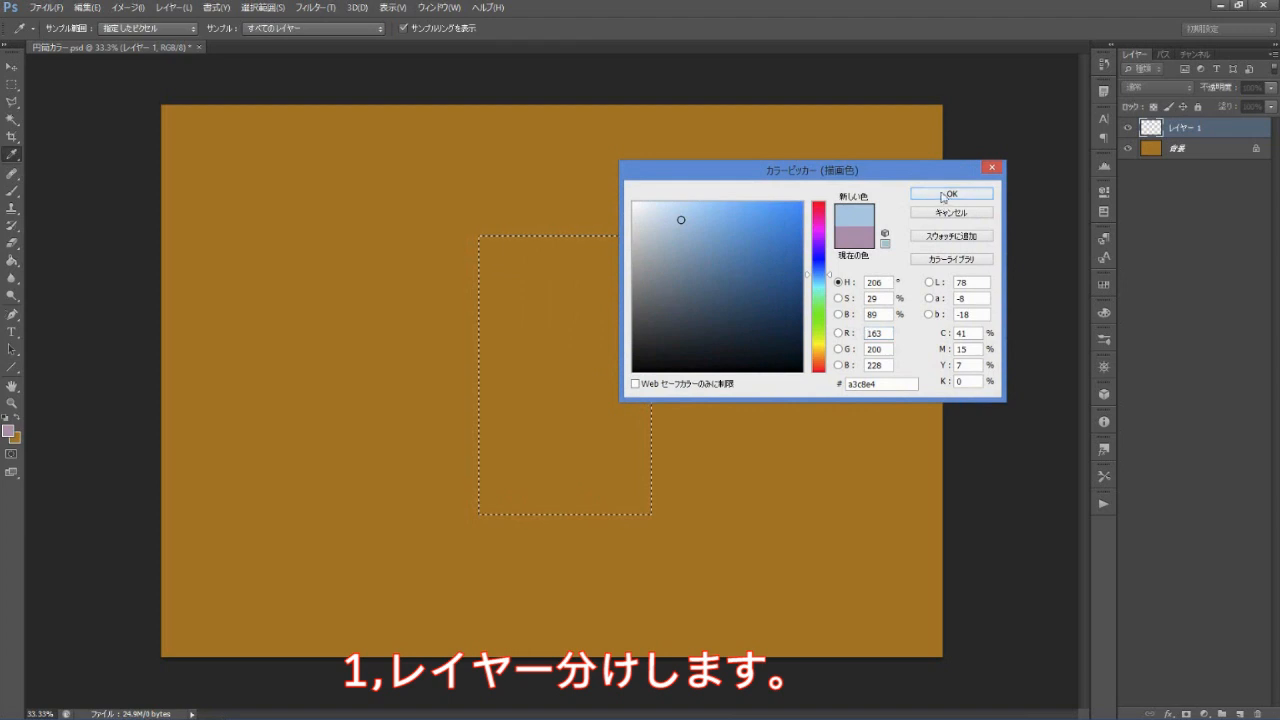
pyautogui.click(951, 194)
pyautogui.press('m')
pyautogui.hotkey('alt', 'BackSpace')
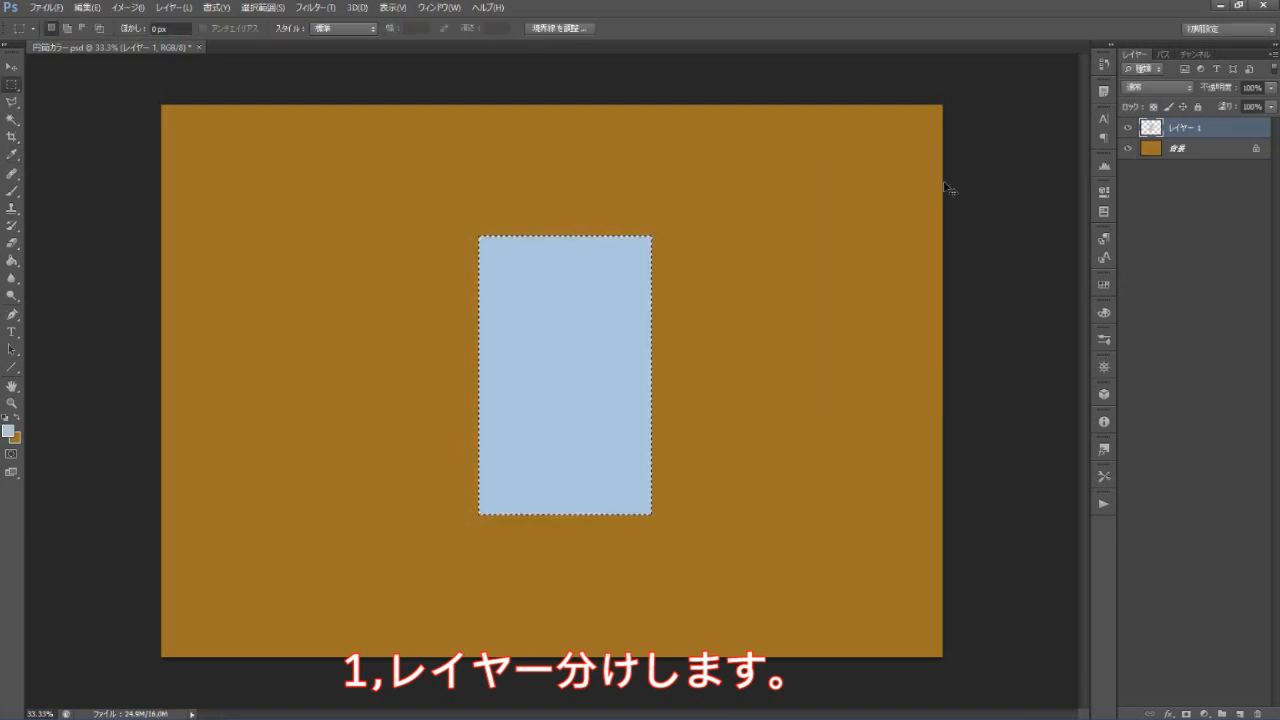
pyautogui.hotkey('ctrl', 'd')
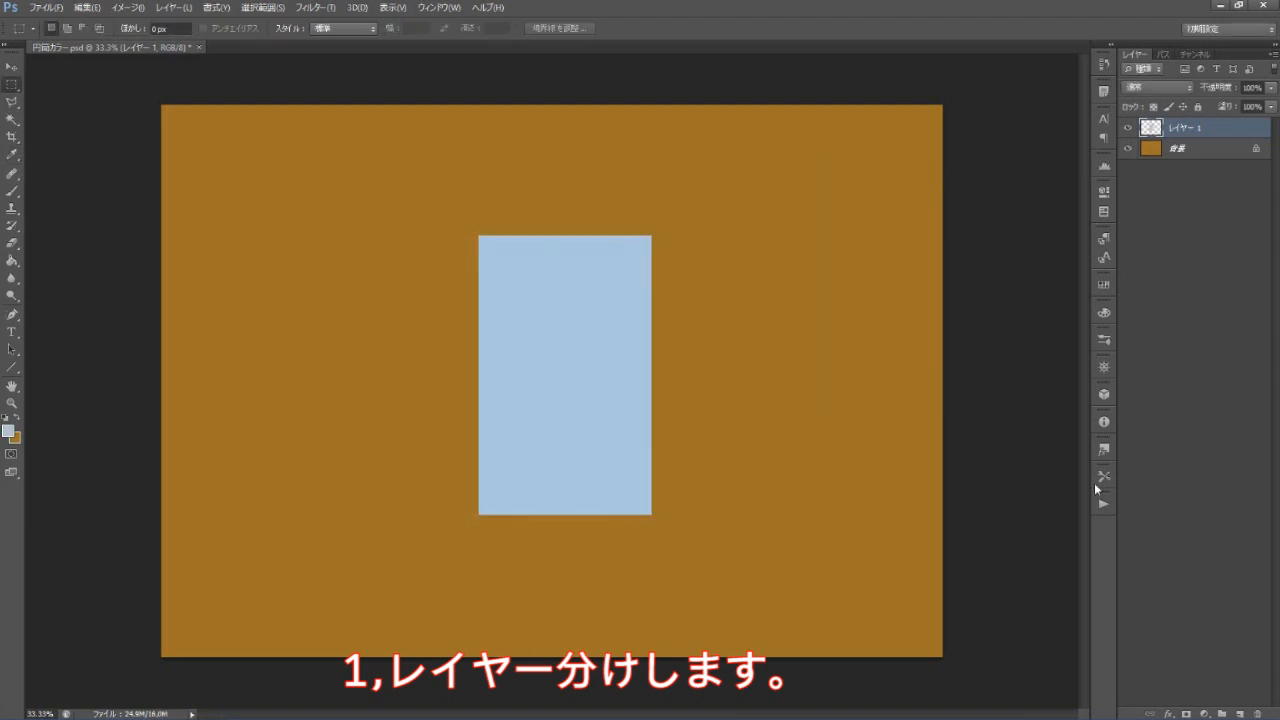
# - Add another layer and fill an elliptical selection as wide as the rectangle, centred on its top edge, with the foreground blue
pyautogui.click(1237, 712)
pyautogui.moveTo(12, 85); pyautogui.dragTo(45, 99)
pyautogui.moveTo(566, 242); pyautogui.dragTo(652, 268)
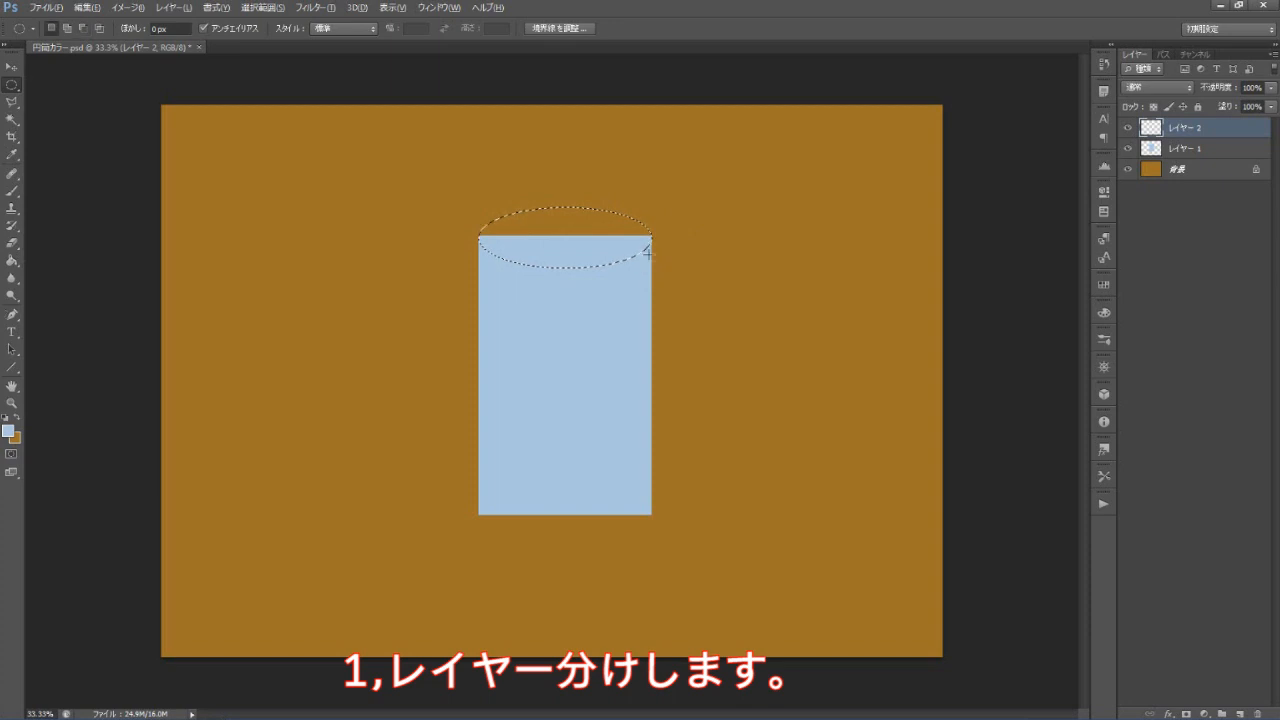
pyautogui.hotkey('alt', 'BackSpace')
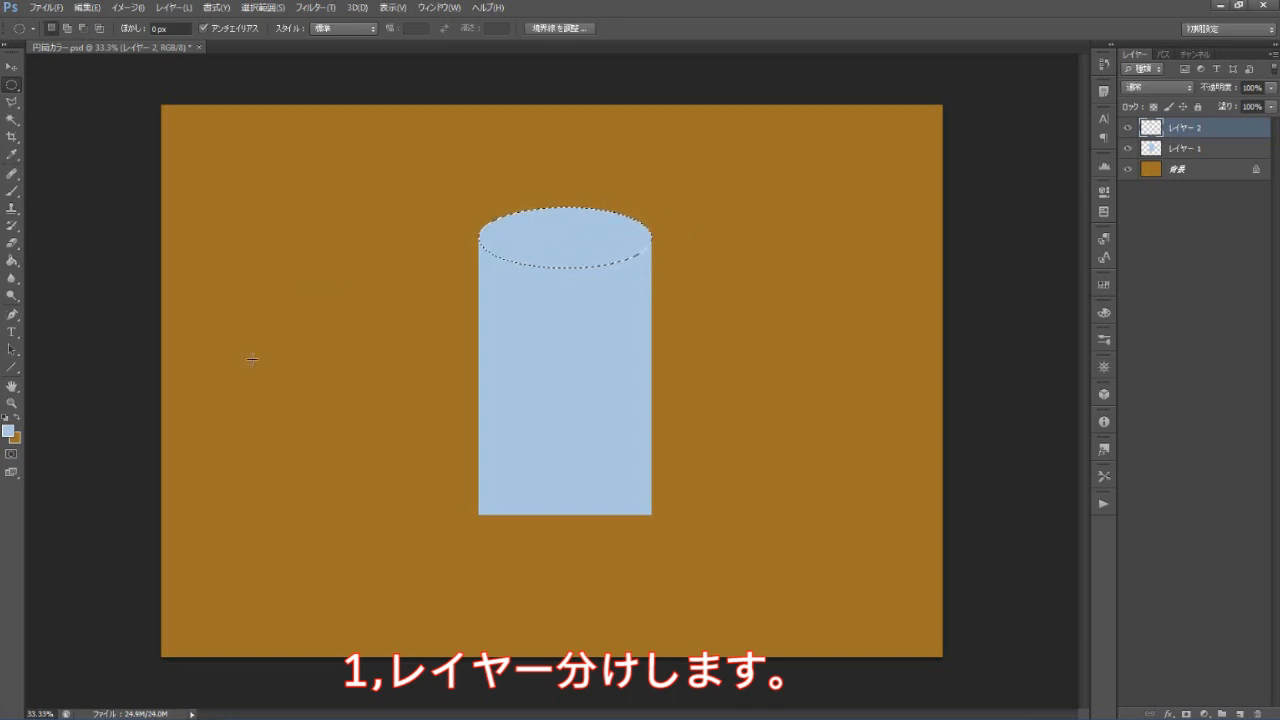
# - Choose a paler blue foreground colour, refill the ellipse selection with it and deselect
pyautogui.click(10, 432)
pyautogui.click(655, 206)
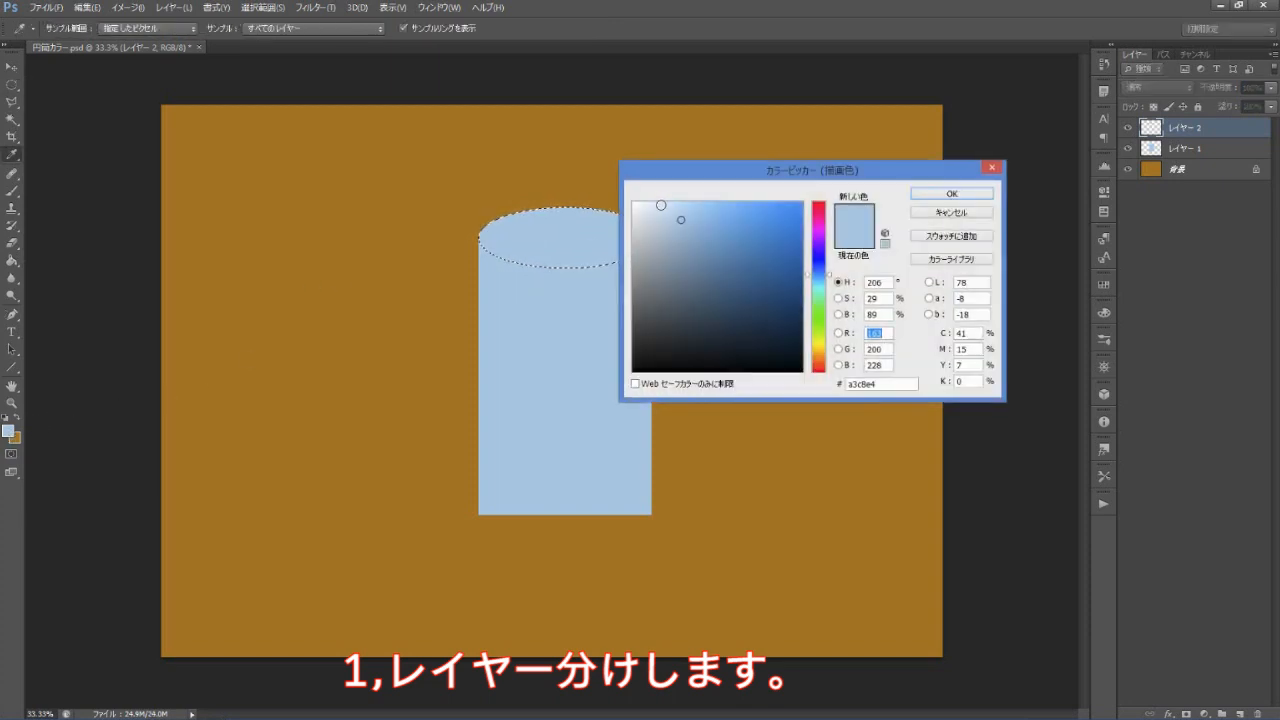
pyautogui.click(951, 193)
pyautogui.hotkey('alt', 'BackSpace')
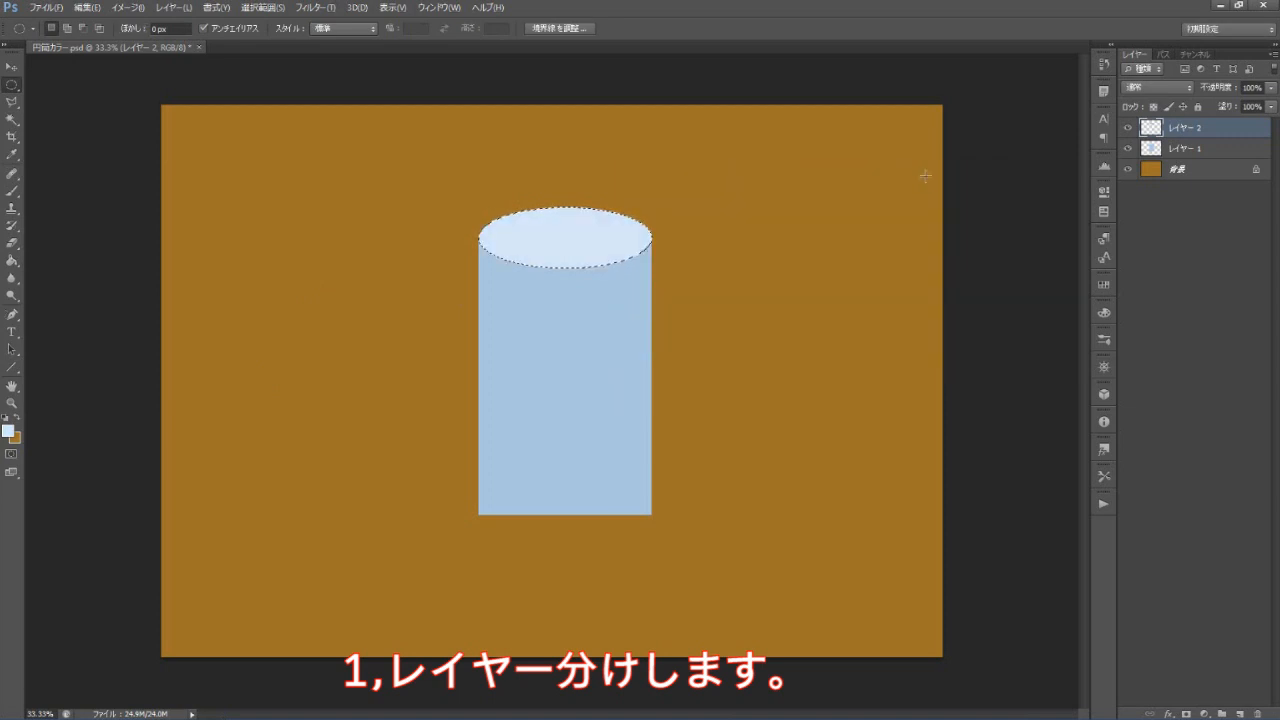
pyautogui.click(592, 258)
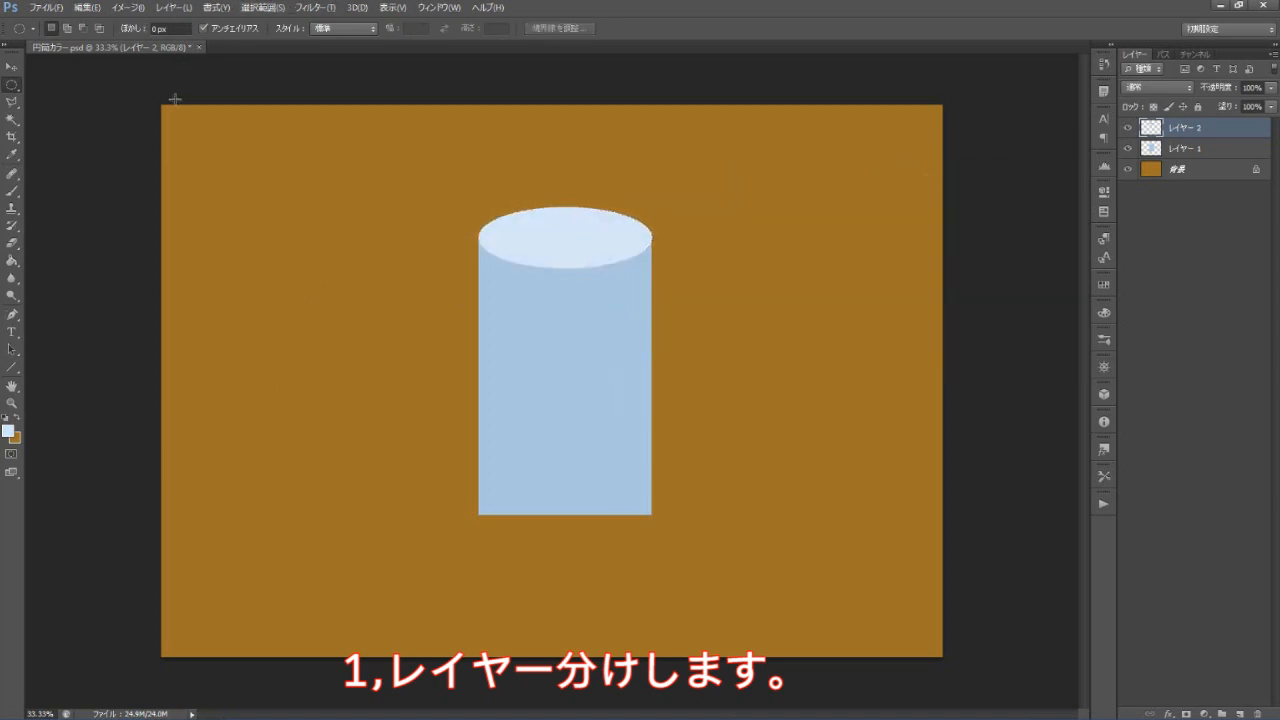
# - Widen the rectangle to 100.39% so that its sides line up with the ellipse's edges
pyautogui.press('v')
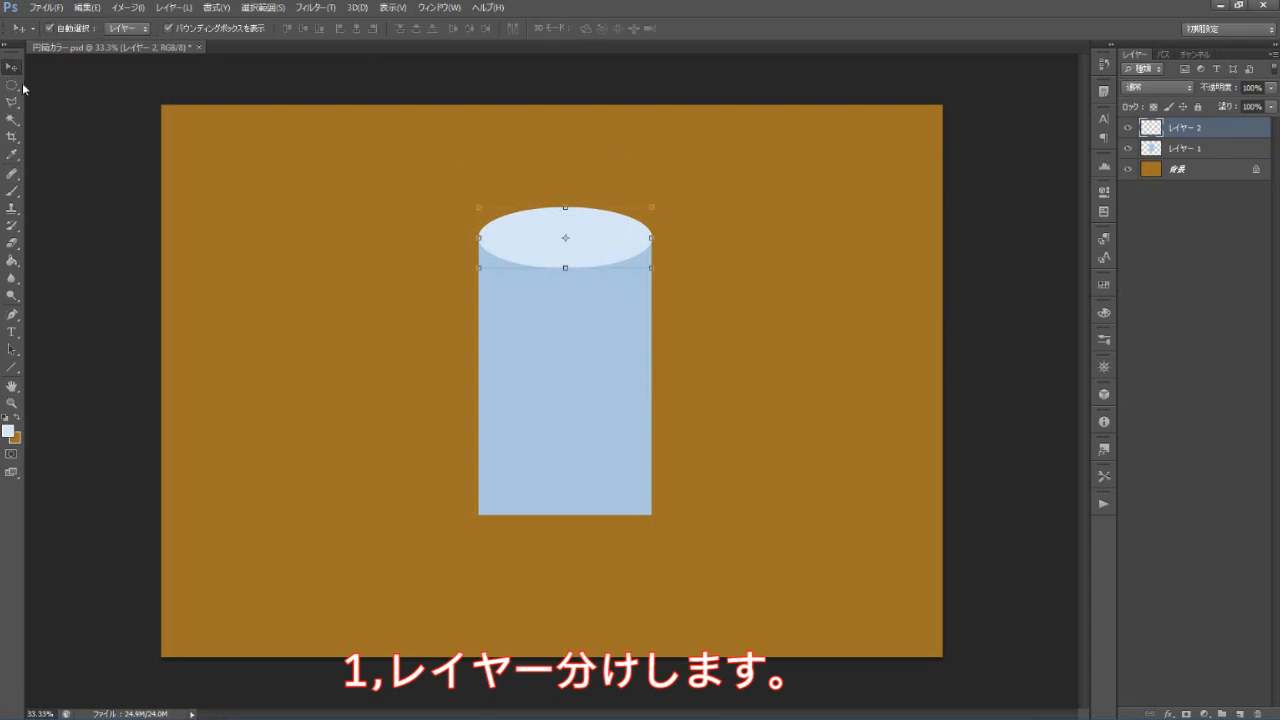
pyautogui.click(591, 253)
pyautogui.click(632, 217)
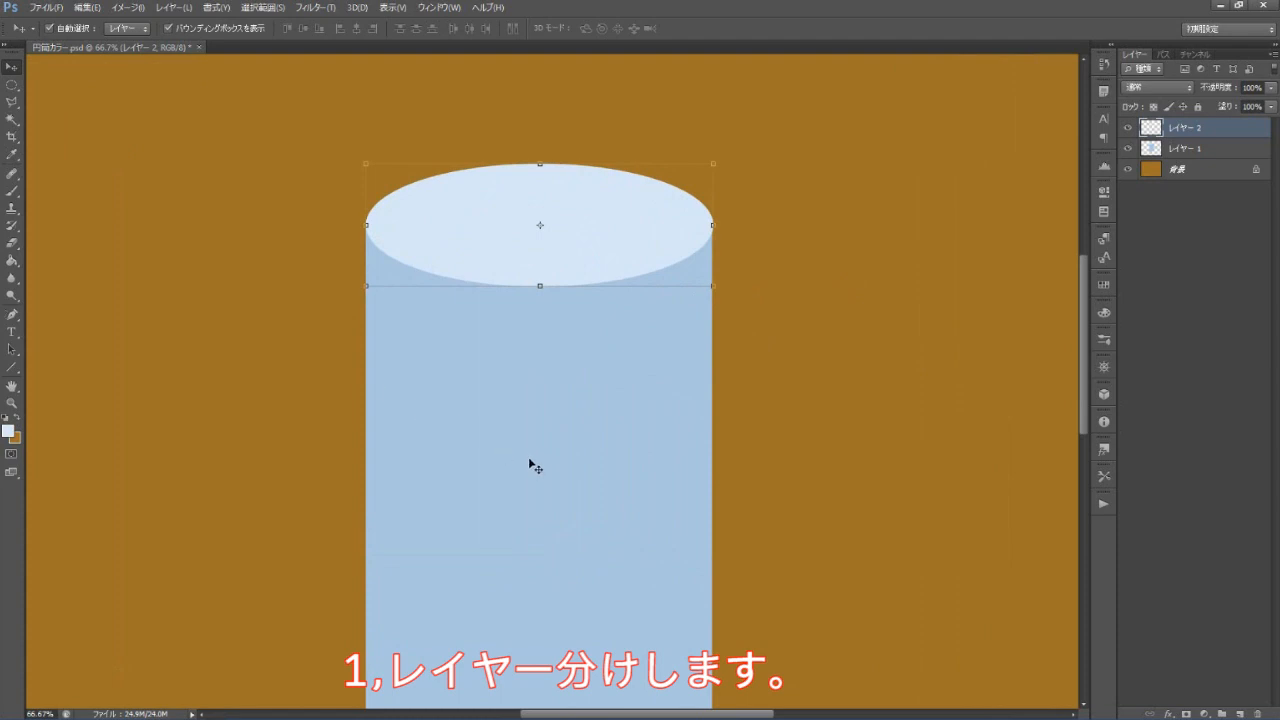
pyautogui.click(685, 450)
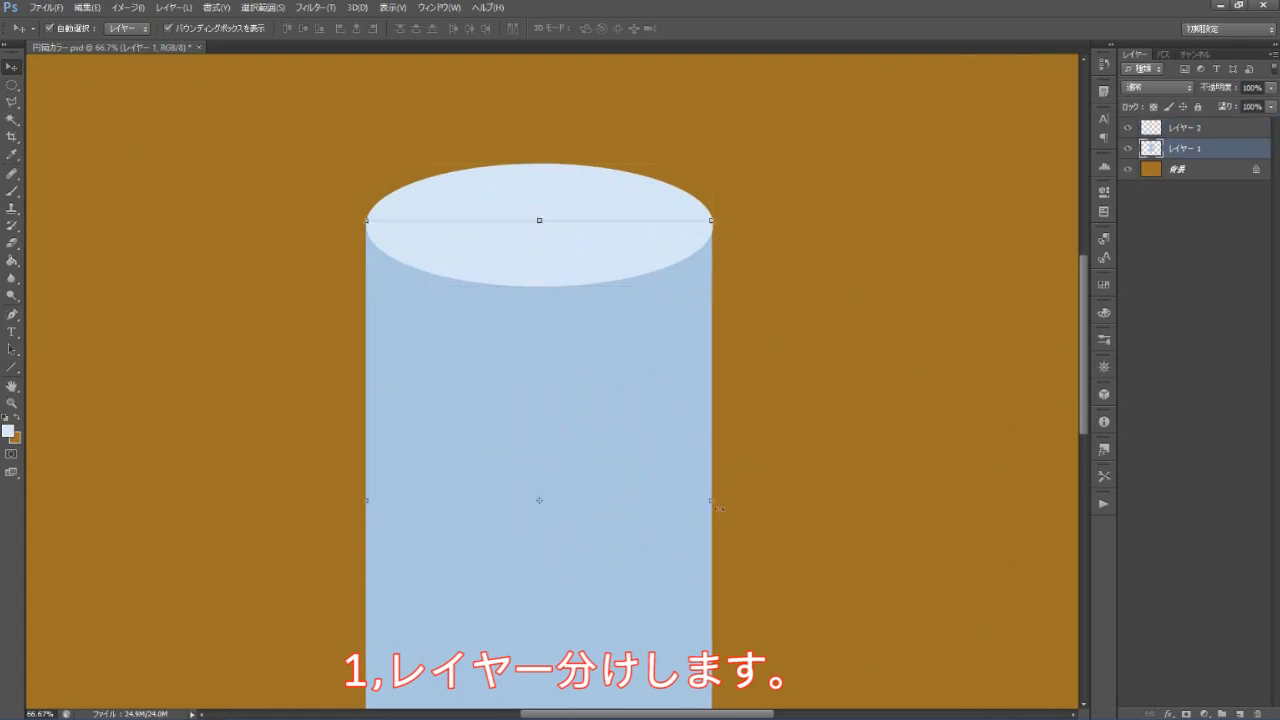
pyautogui.click(713, 500)
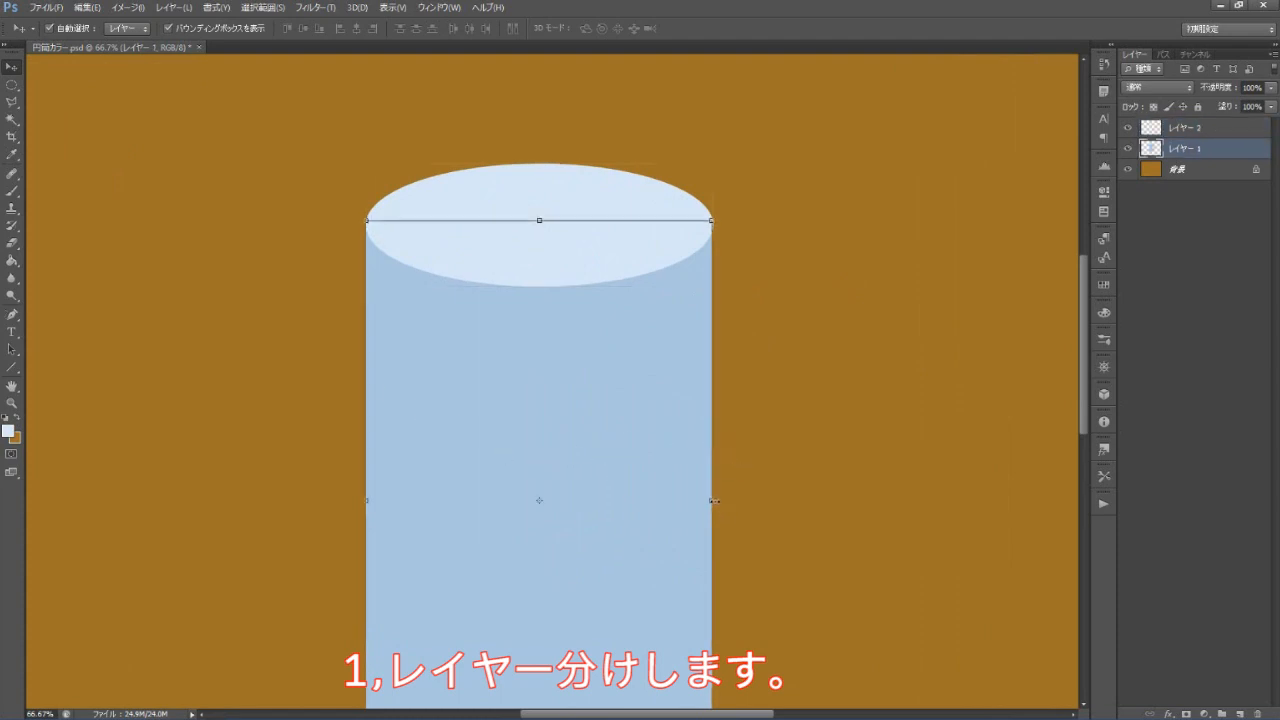
pyautogui.click(716, 500)
pyautogui.press('Return')
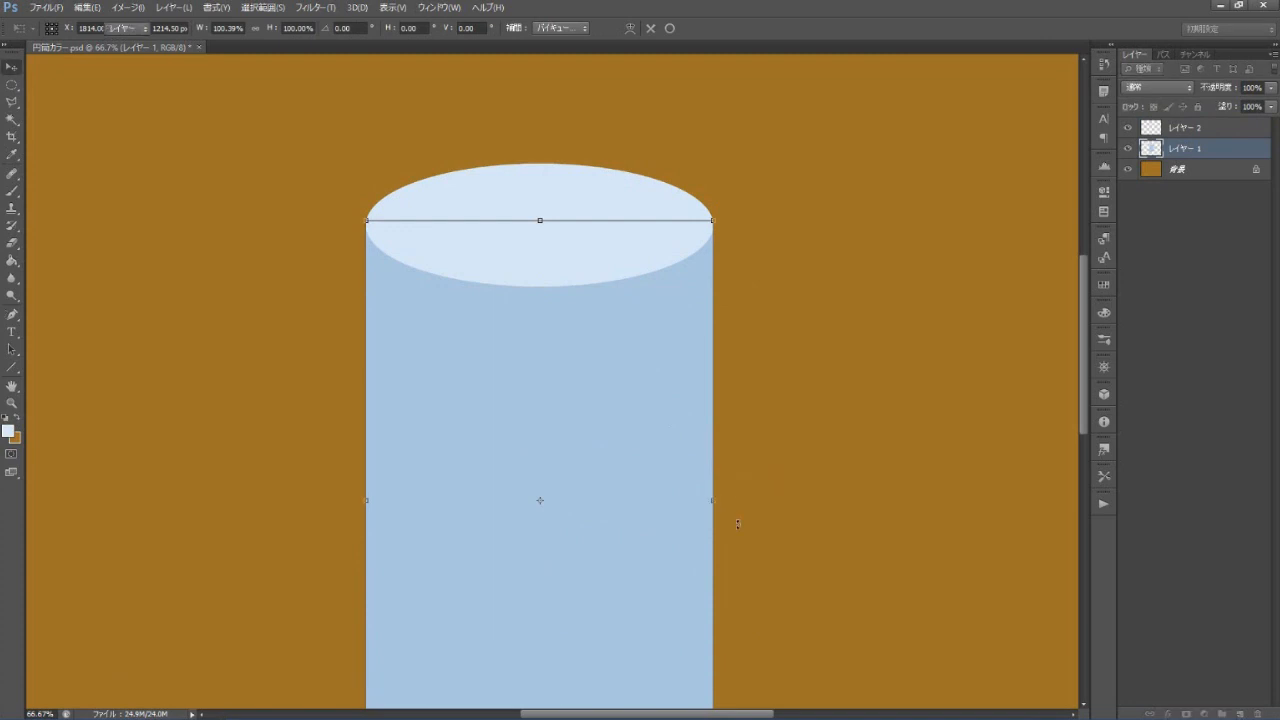
# - Duplicate the top ellipse onto the rectangle's bottom edge, stretch the copy's height to 117.03% and place its layer beneath the rectangle
pyautogui.click(616, 212)
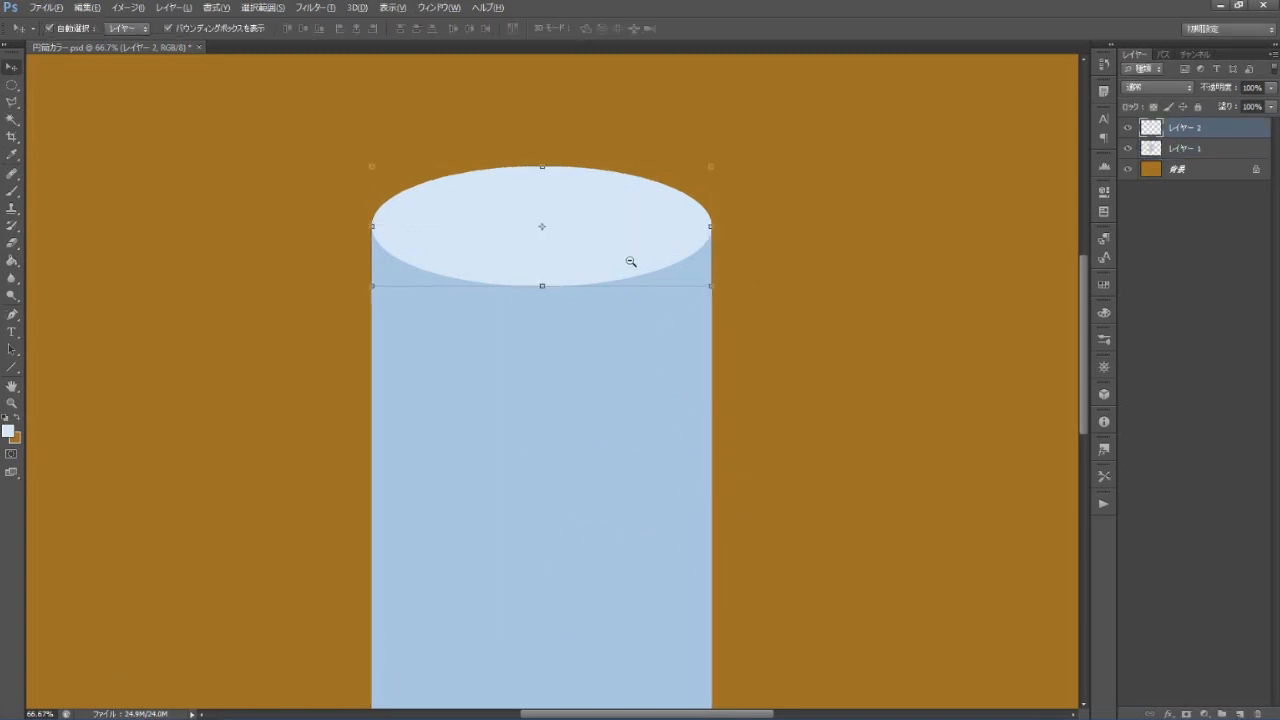
pyautogui.scroll(-1, 630, 251)
pyautogui.moveTo(630, 251); pyautogui.dragTo(645, 581)
pyautogui.hotkey('ctrl', 't')
pyautogui.moveTo(570, 622); pyautogui.dragTo(569, 630)
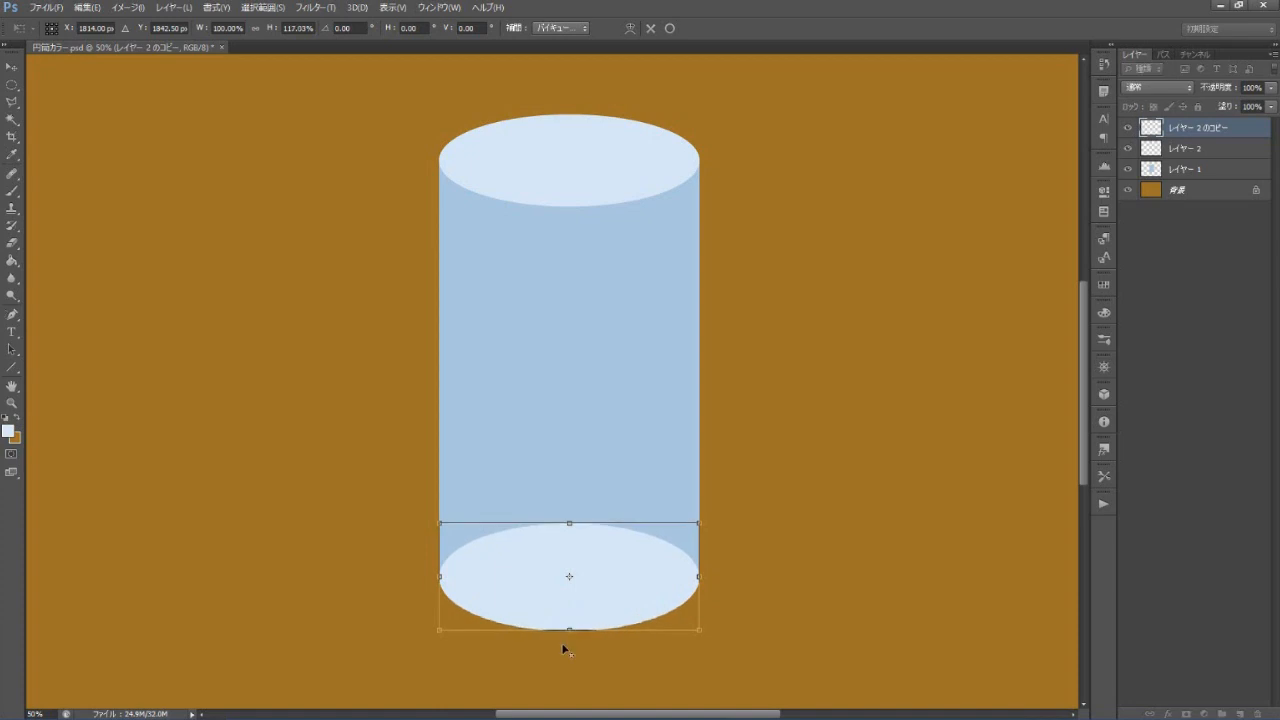
pyautogui.press('Return')
pyautogui.moveTo(1143, 131); pyautogui.dragTo(1157, 184)
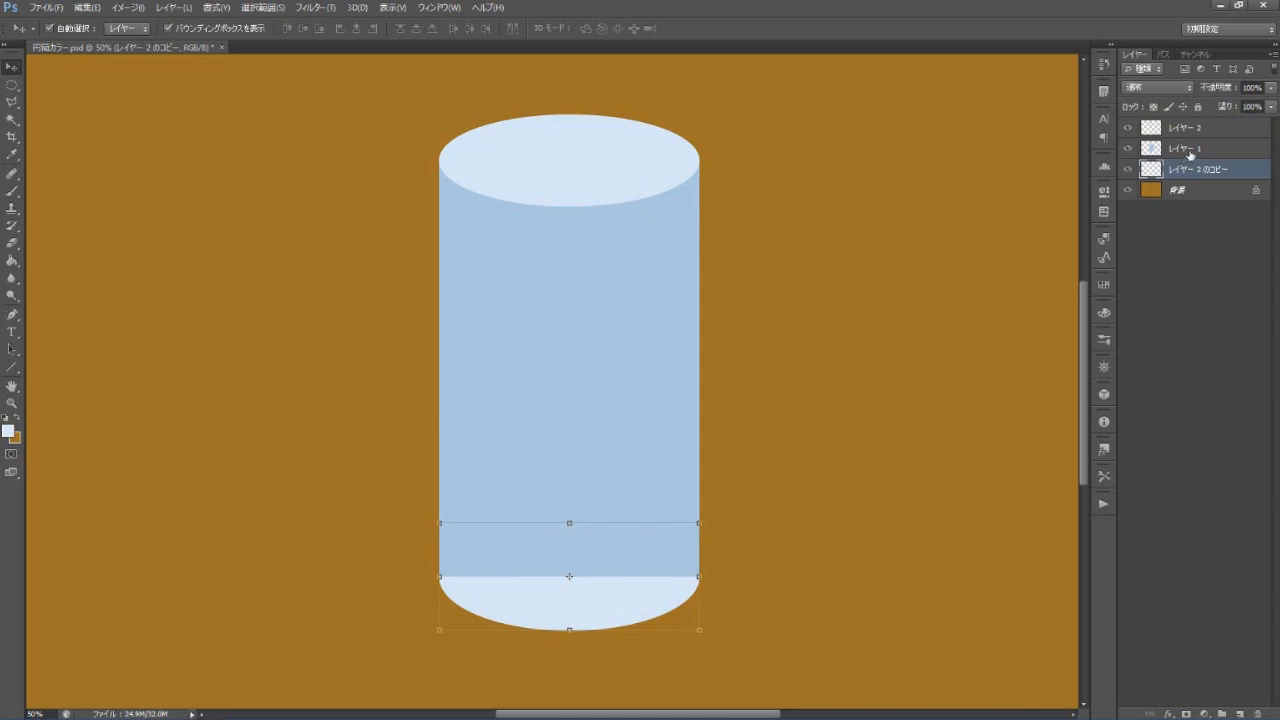
# - Duplicate the bottom ellipse to the left on a lower layer for the shadow, and merge the original bottom ellipse with the rectangle
pyautogui.moveTo(632, 612); pyautogui.dragTo(415, 536)
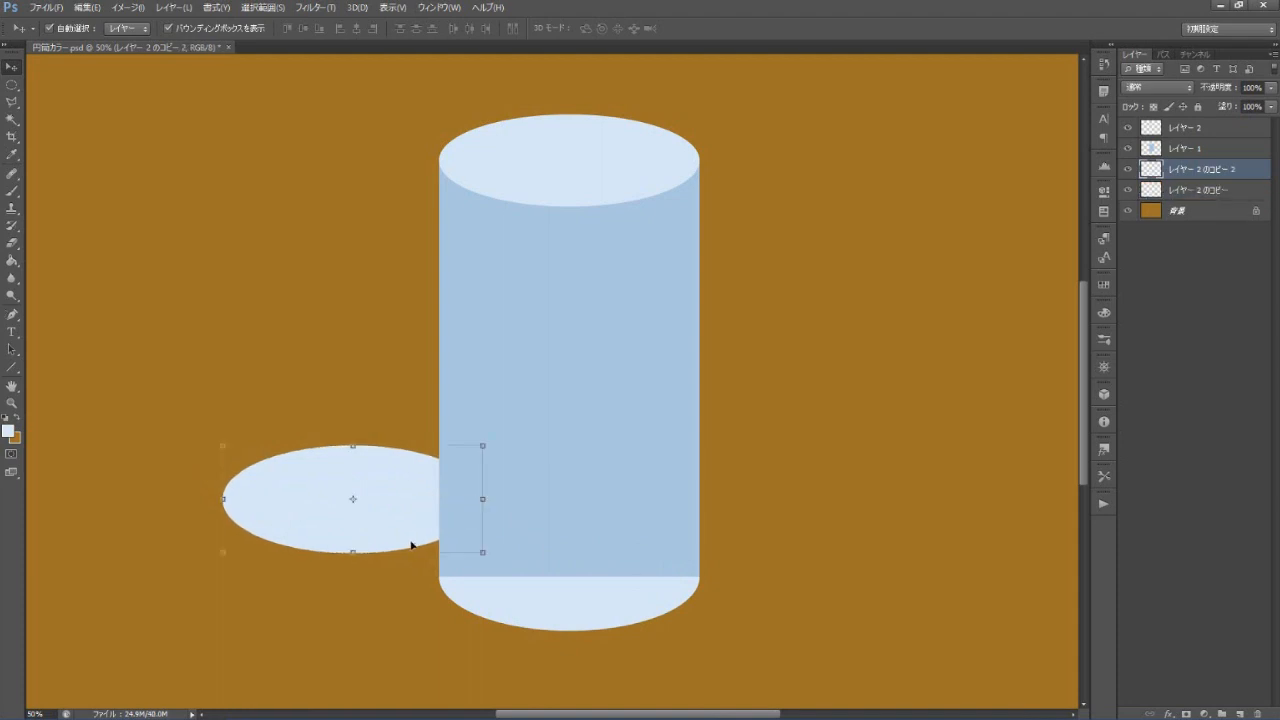
pyautogui.moveTo(1197, 175); pyautogui.dragTo(1199, 199)
pyautogui.click(1207, 162)
pyautogui.keyDown('shift'); pyautogui.click(1199, 150); pyautogui.keyUp('shift')
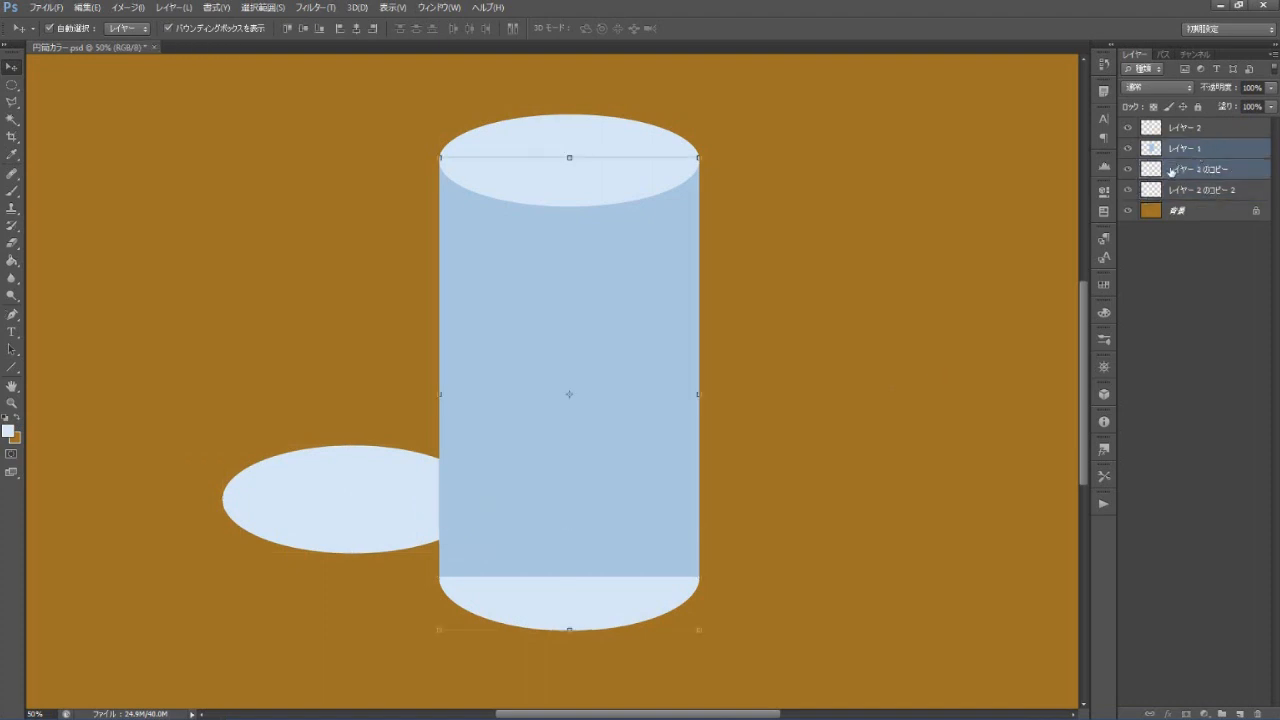
pyautogui.hotkey('ctrl', 'e')
# - Lock the transparent pixels of both cylinder layers and fill the body layer with its sampled blue, including the rounded base
pyautogui.keyDown('shift'); pyautogui.click(1170, 130); pyautogui.keyUp('shift')
pyautogui.click(1154, 107)
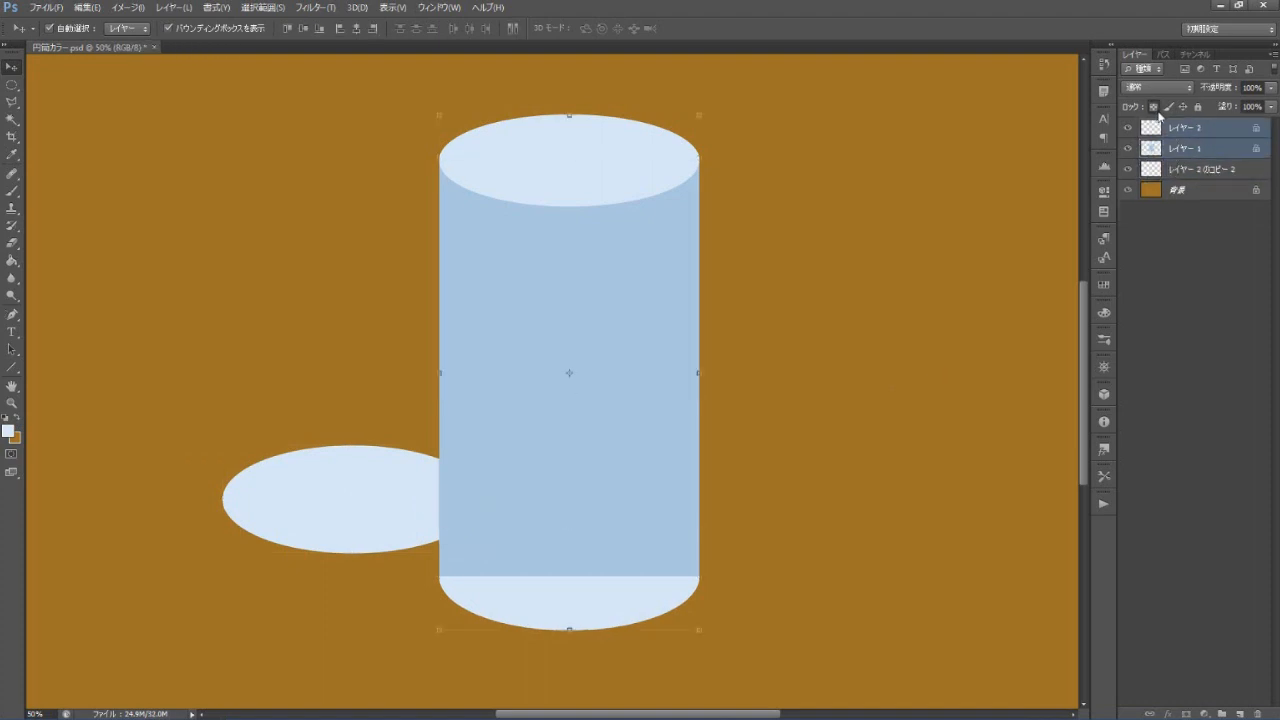
pyautogui.click(1194, 150)
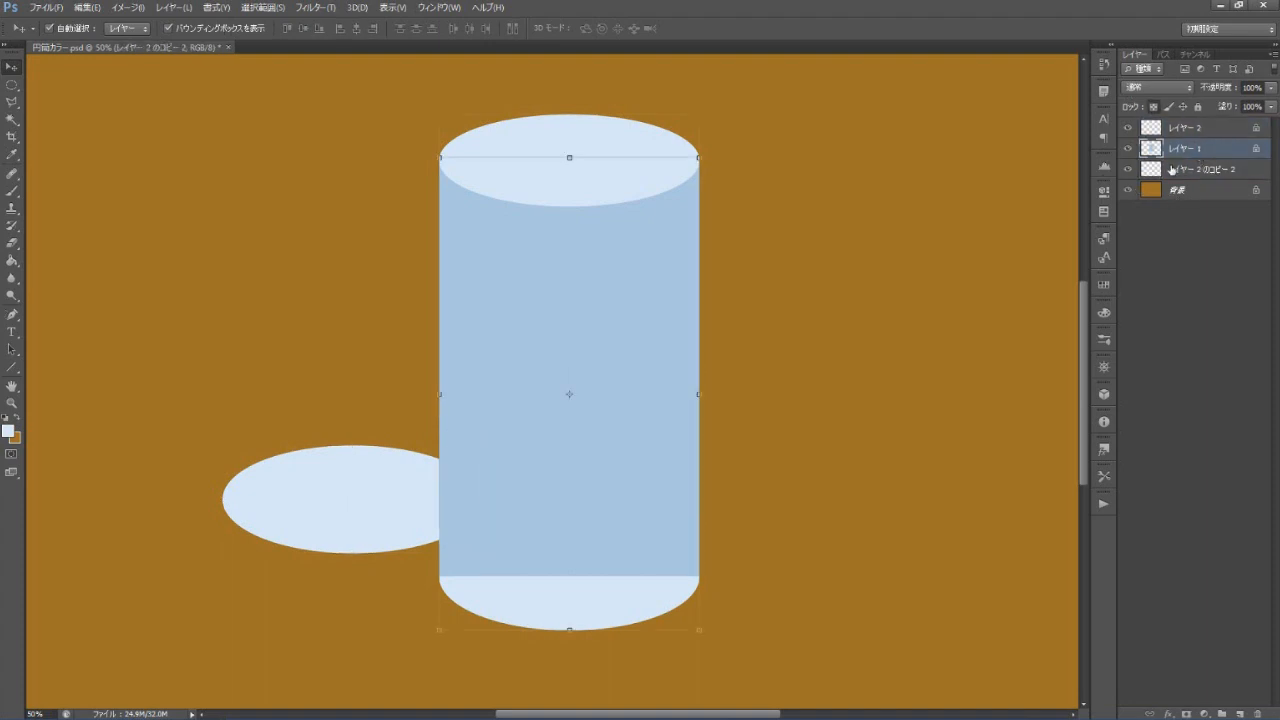
pyautogui.click(12, 190)
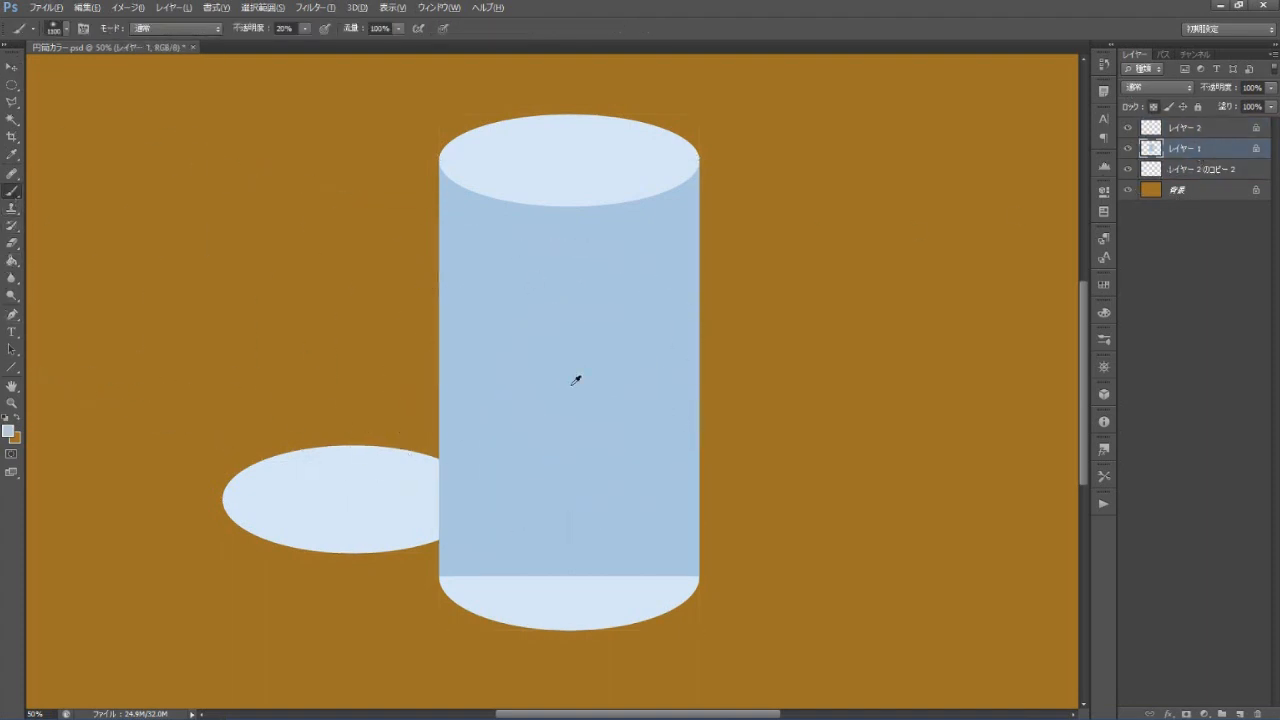
pyautogui.hotkey('ctrl', '-')
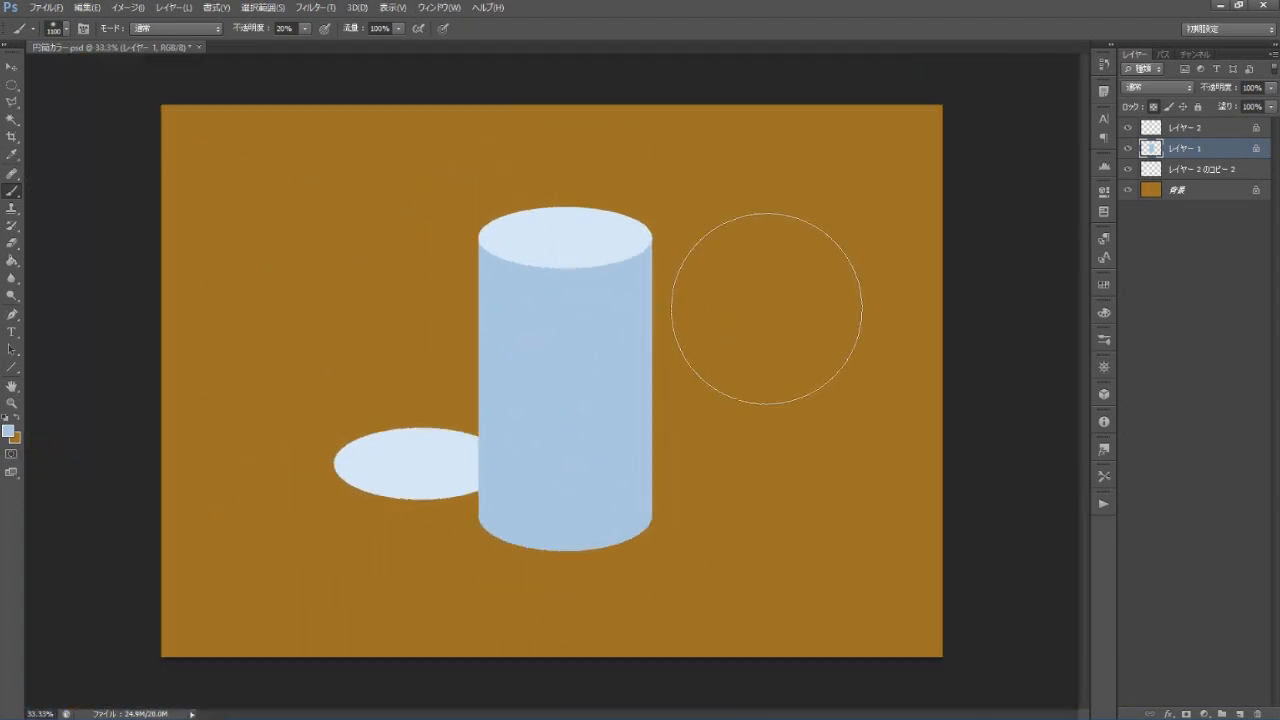
# - Outline the shadow with a polygonal selection running from beyond the shadow ellipse's left end to the cylinder's base
pyautogui.click(1198, 172)
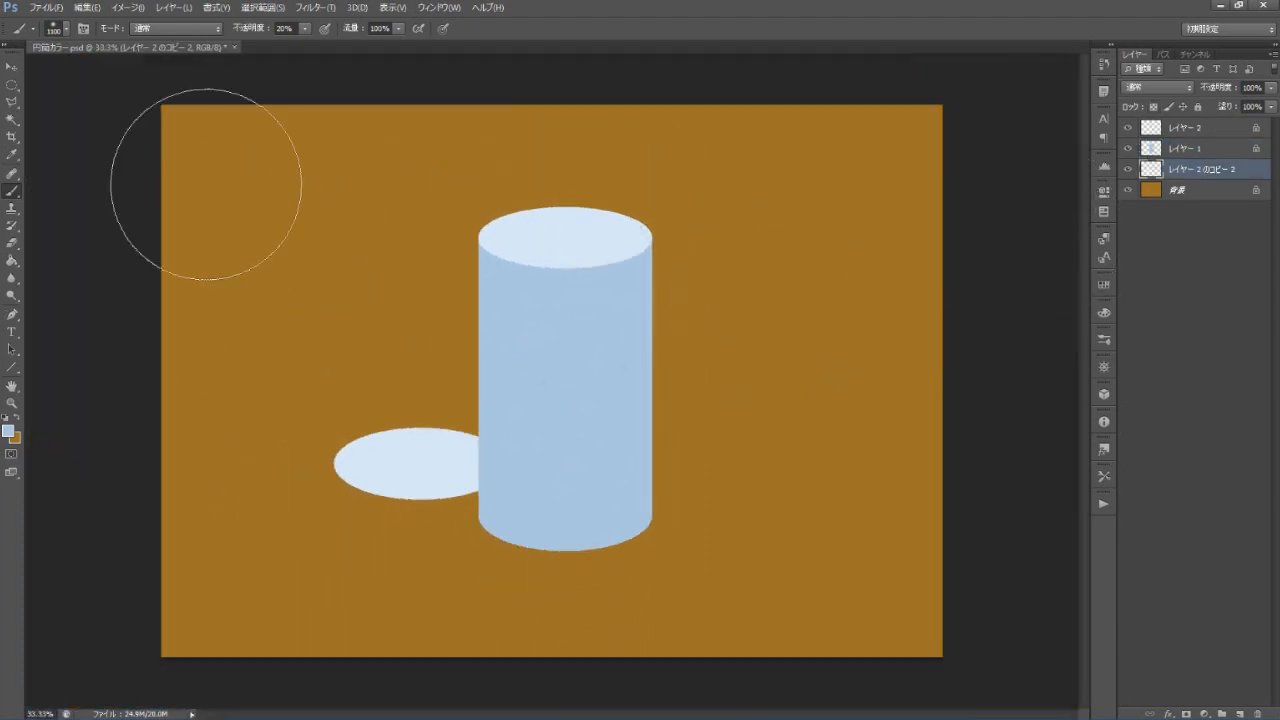
pyautogui.click(13, 106)
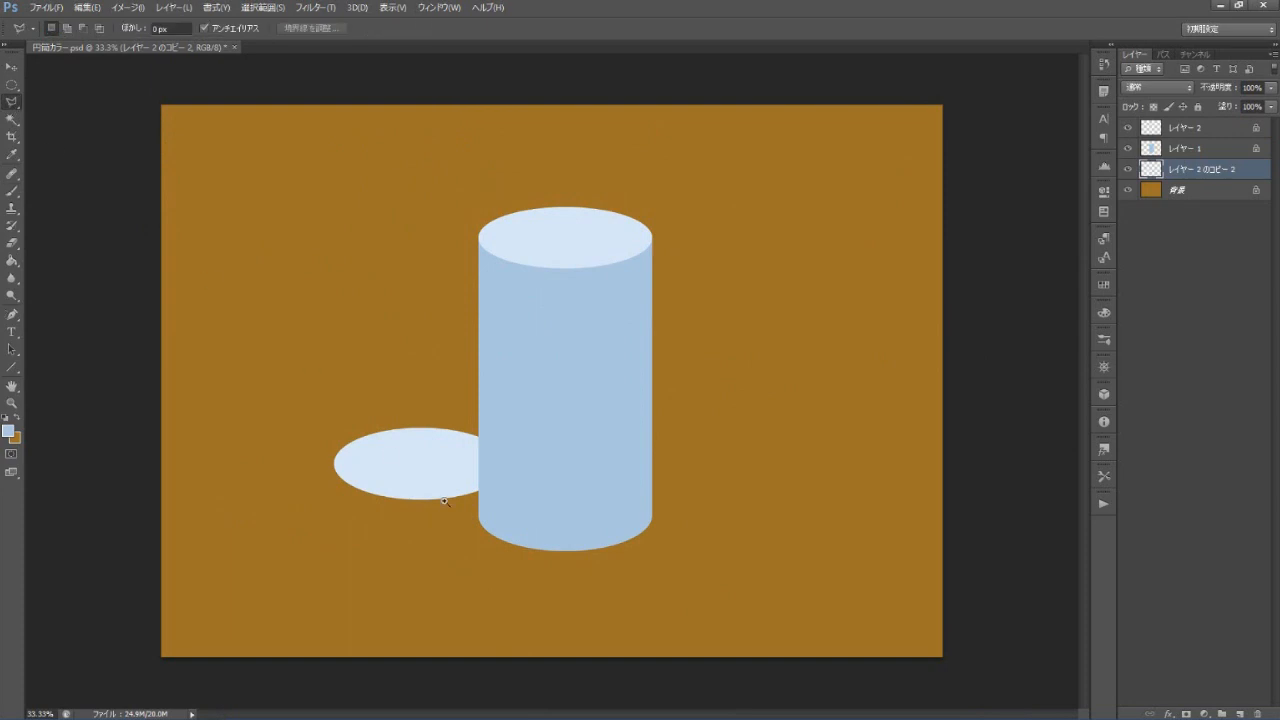
pyautogui.scroll(2, 440, 495)
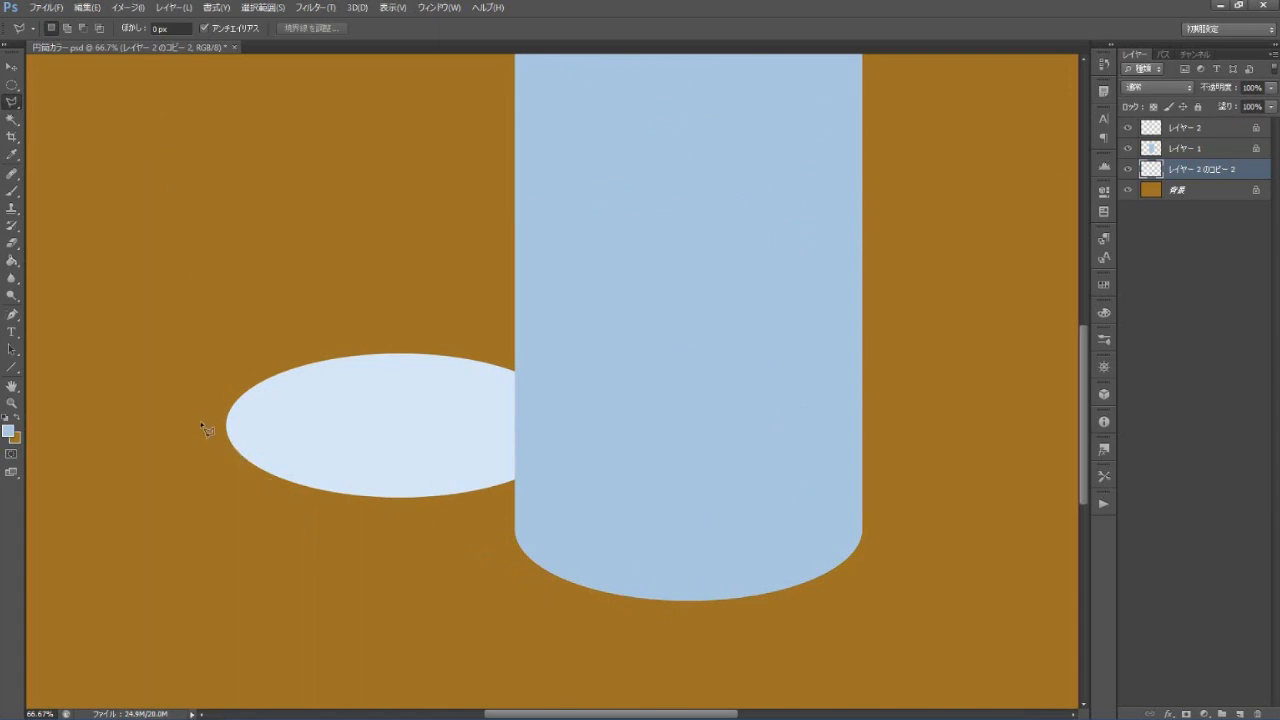
pyautogui.click(658, 612)
pyautogui.click(159, 434)
pyautogui.click(626, 398)
pyautogui.doubleClick(697, 524)
# - Add a layer beneath the shadow ellipse, fill the polygonal selection with the foreground blue and deselect
pyautogui.click(1240, 713)
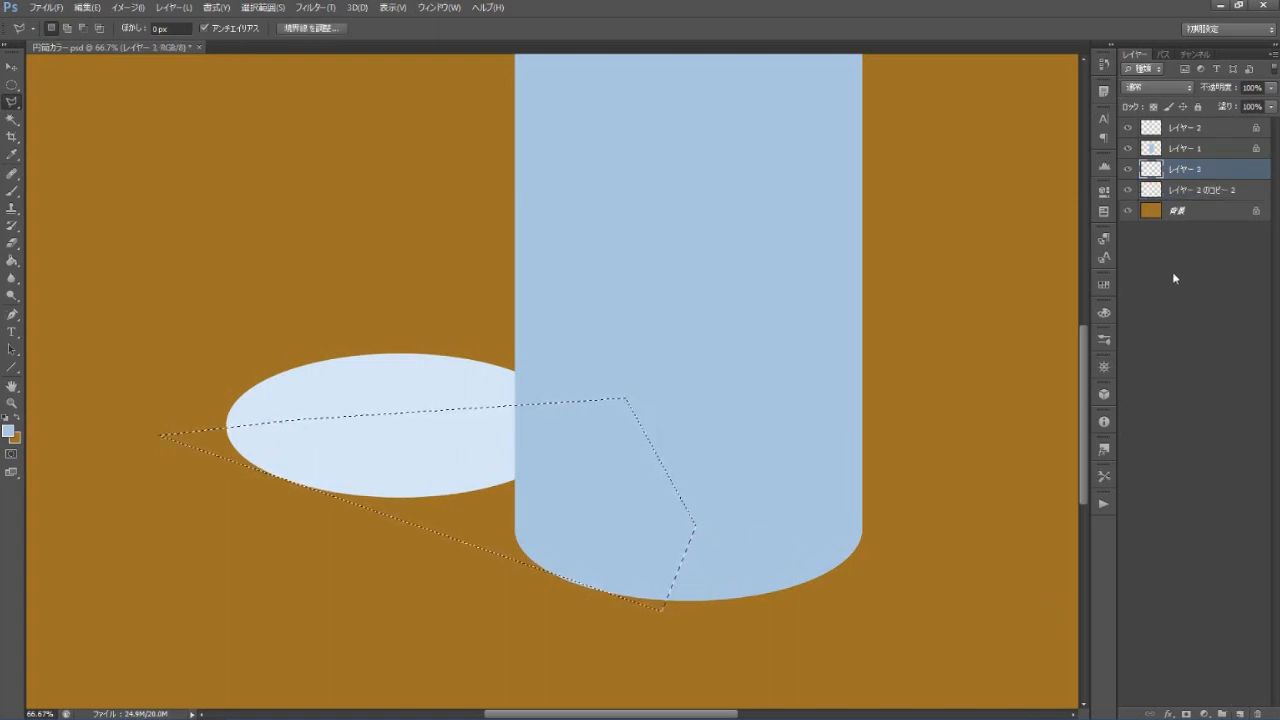
pyautogui.moveTo(1217, 170); pyautogui.dragTo(1220, 198)
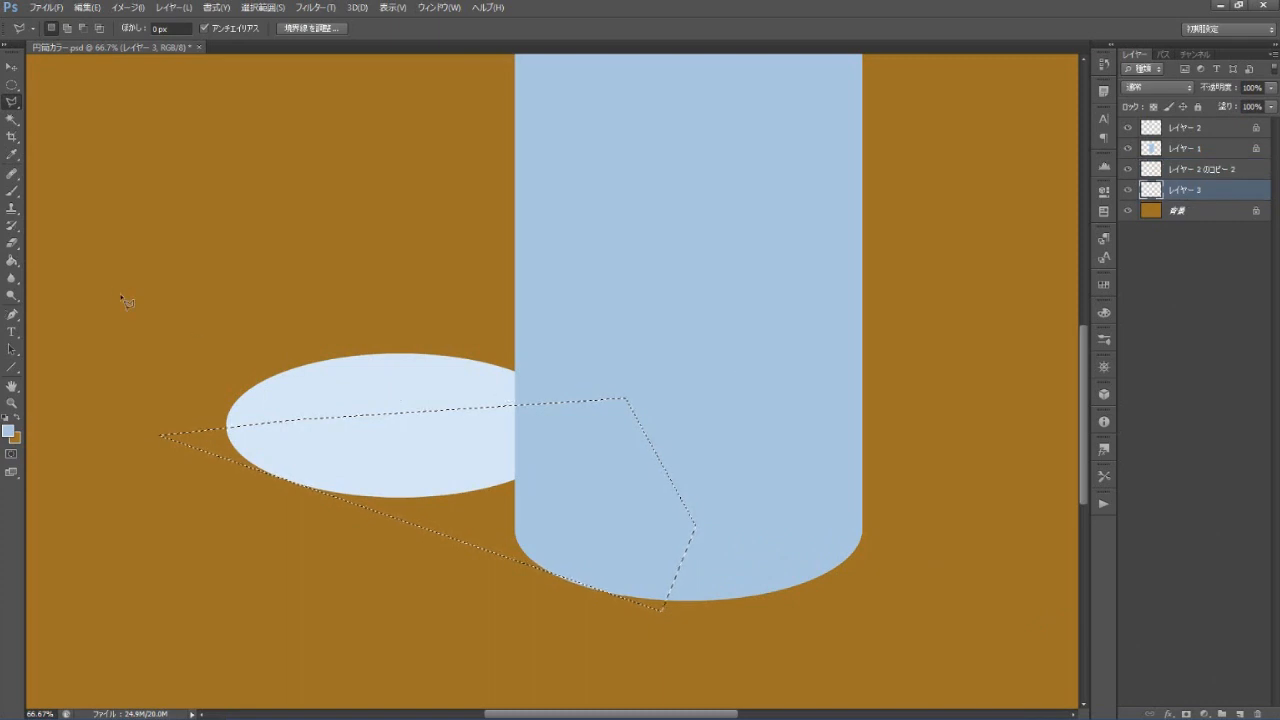
pyautogui.hotkey('alt', 'BackSpace')
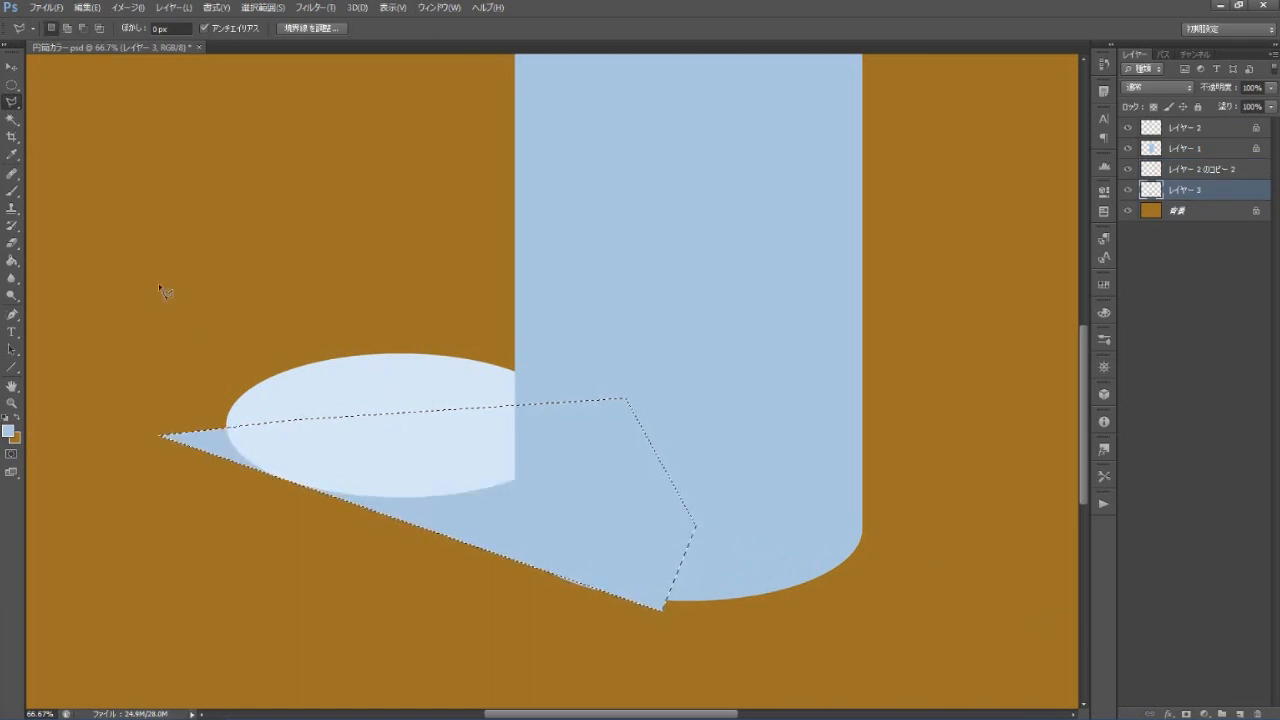
pyautogui.hotkey('ctrl', 'd')
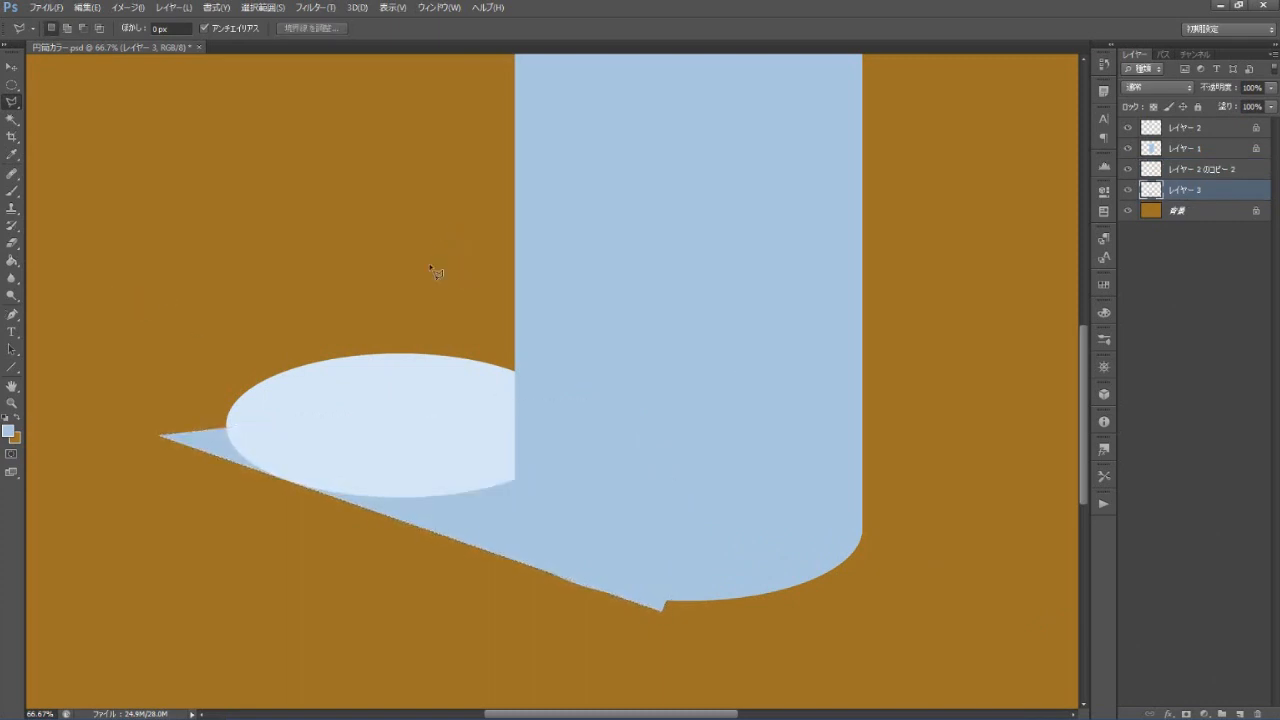
# - Delete the pointed tip sticking out past the shadow ellipse's left end, and merge the shadow polygon and ellipse layers
pyautogui.click(287, 494)
pyautogui.click(230, 378)
pyautogui.click(162, 386)
pyautogui.doubleClick(132, 460)
pyautogui.press('Delete')
pyautogui.hotkey('ctrl', 'd')
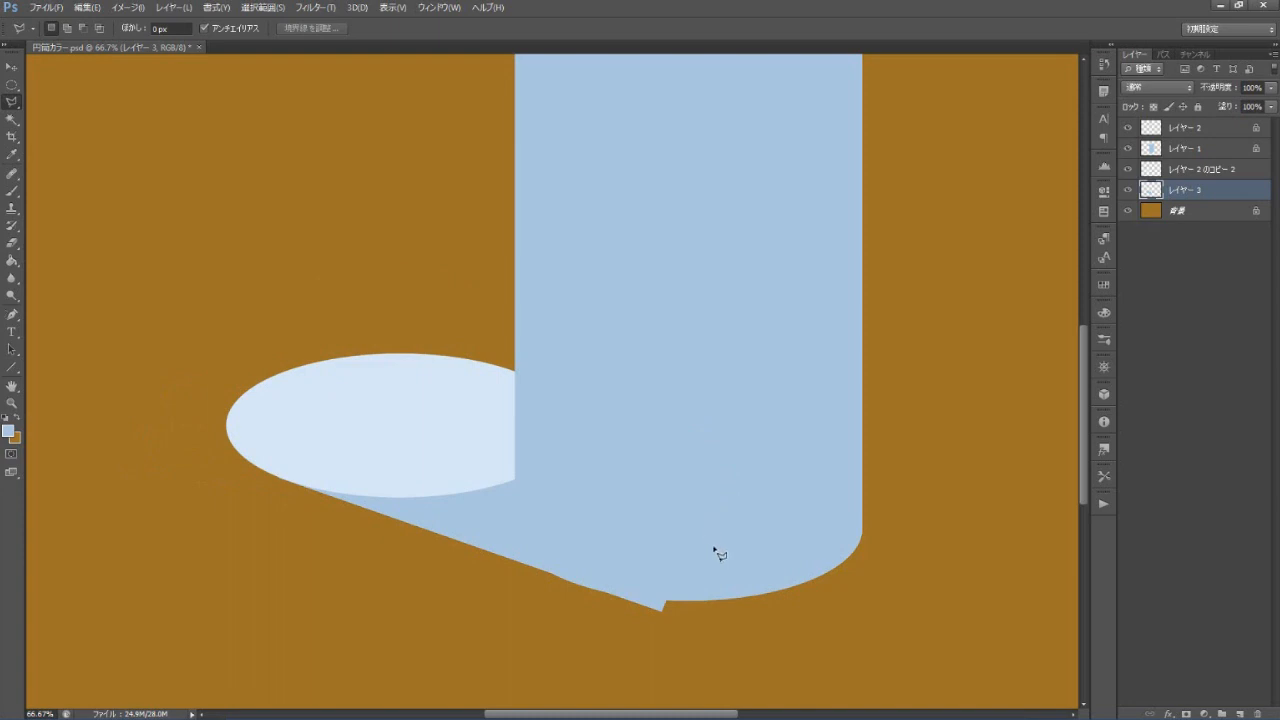
pyautogui.keyDown('shift'); pyautogui.click(1172, 168); pyautogui.keyUp('shift')
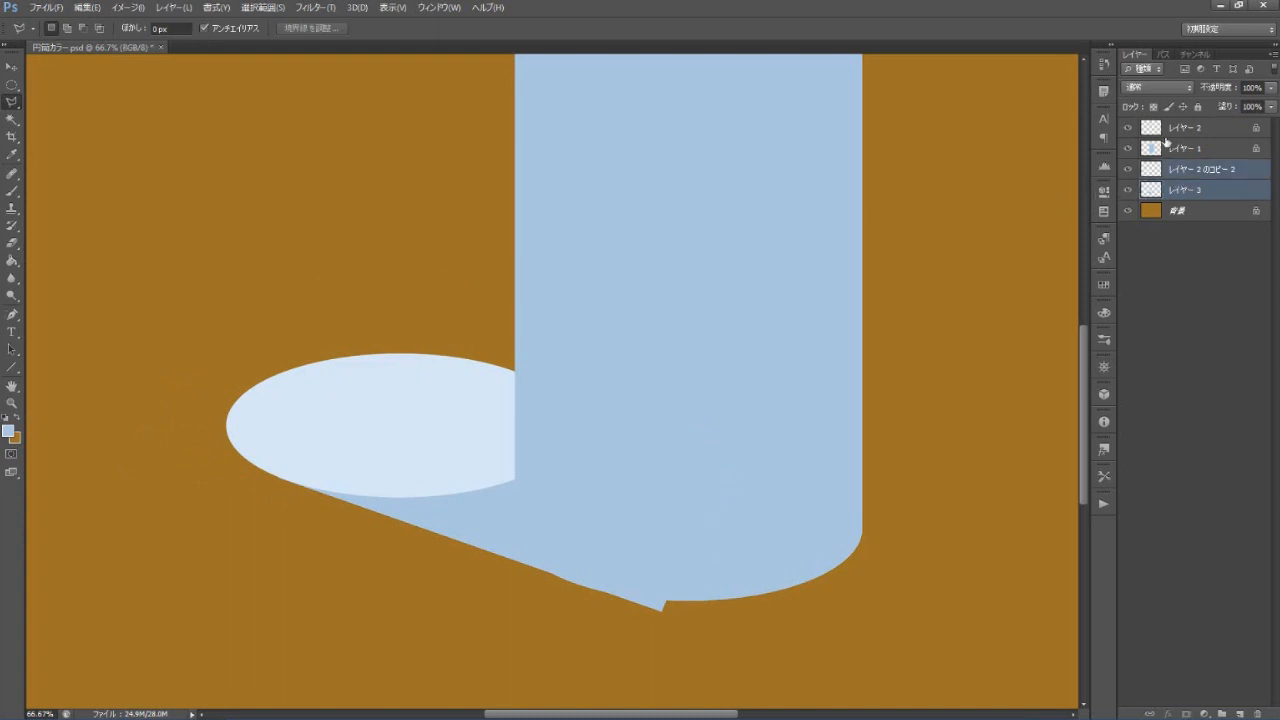
pyautogui.hotkey('ctrl', 'e')
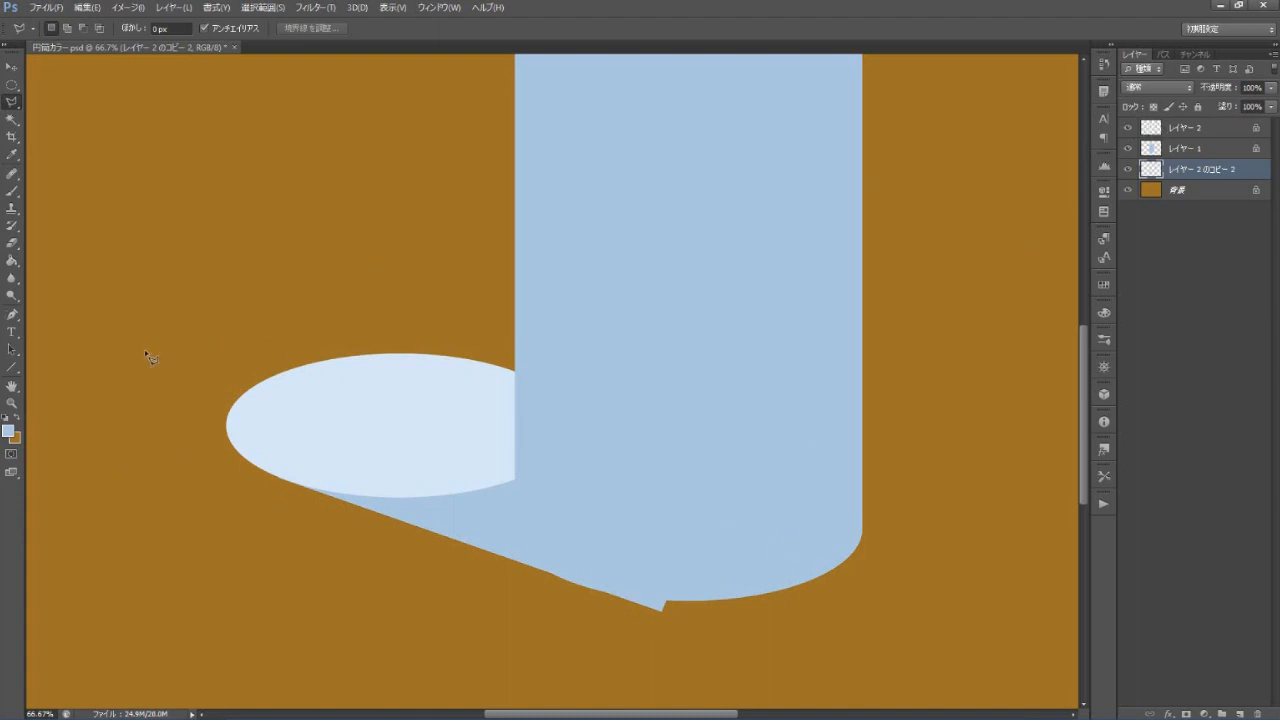
# - Set the merged shadow layer's blend mode to Multiply and delete the shadow sliver sticking out below the cylinder's base
pyautogui.click(1155, 87)
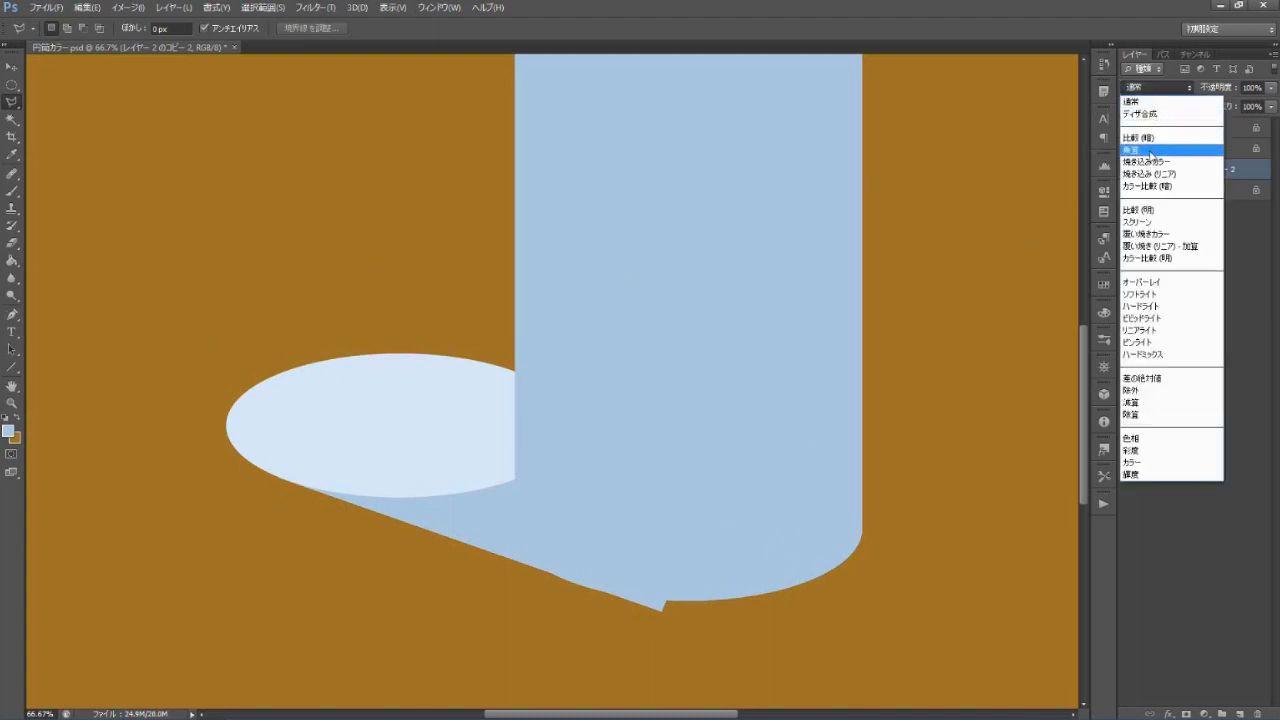
pyautogui.click(1150, 143)
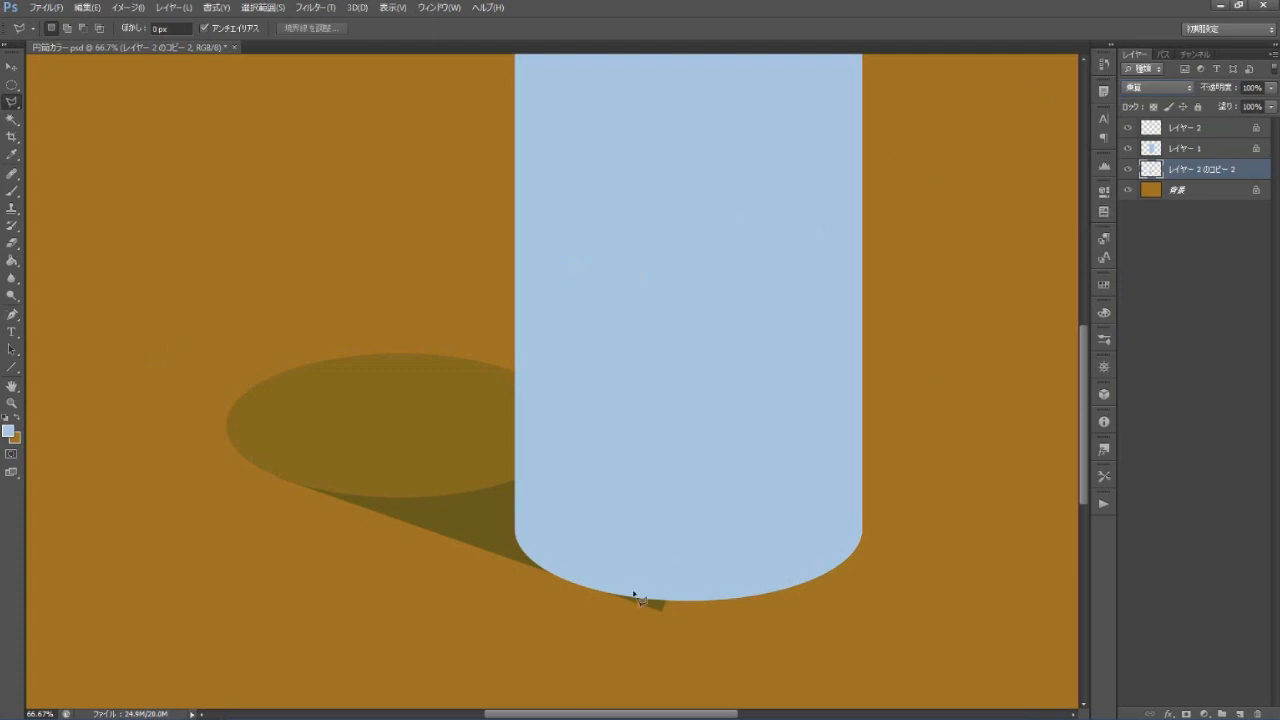
pyautogui.moveTo(573, 592)
pyautogui.mouseDown()
pyautogui.moveTo(693, 590)
pyautogui.moveTo(733, 606)
pyautogui.moveTo(683, 675)
pyautogui.moveTo(649, 669)
pyautogui.mouseUp()
pyautogui.press('Delete')
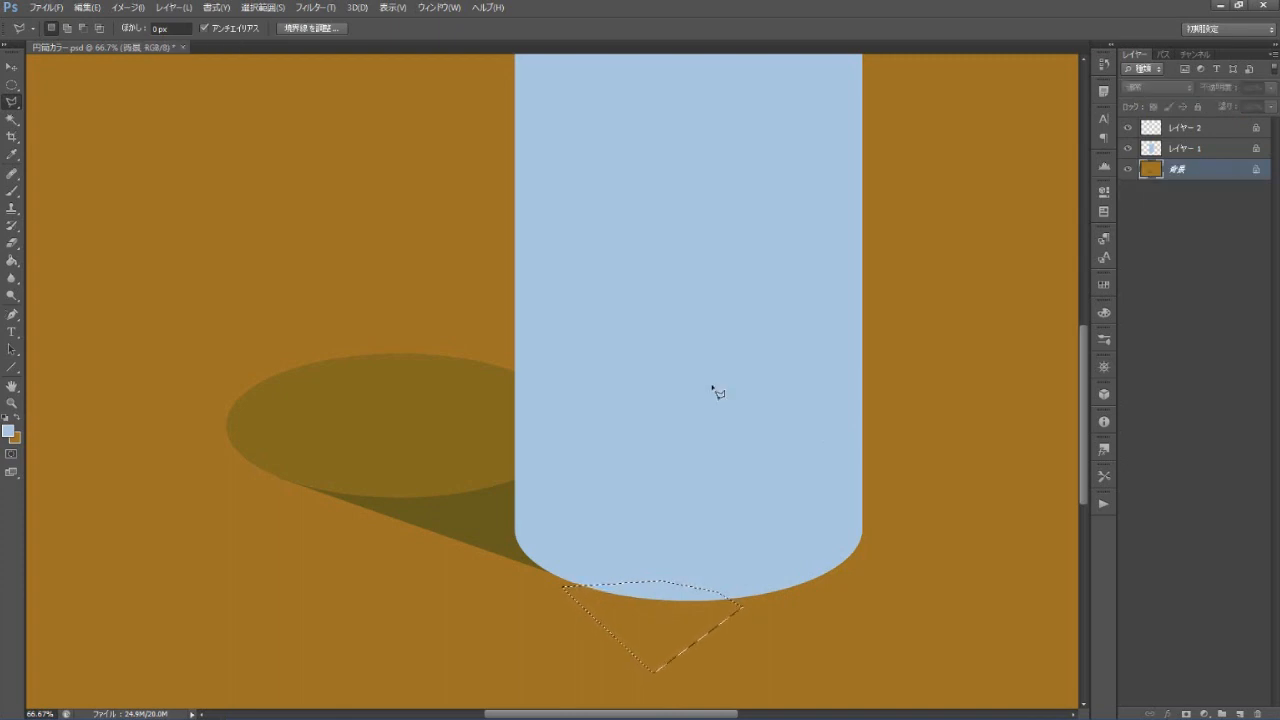
pyautogui.hotkey('ctrl', 'z')
pyautogui.scroll(-1, 740, 360)
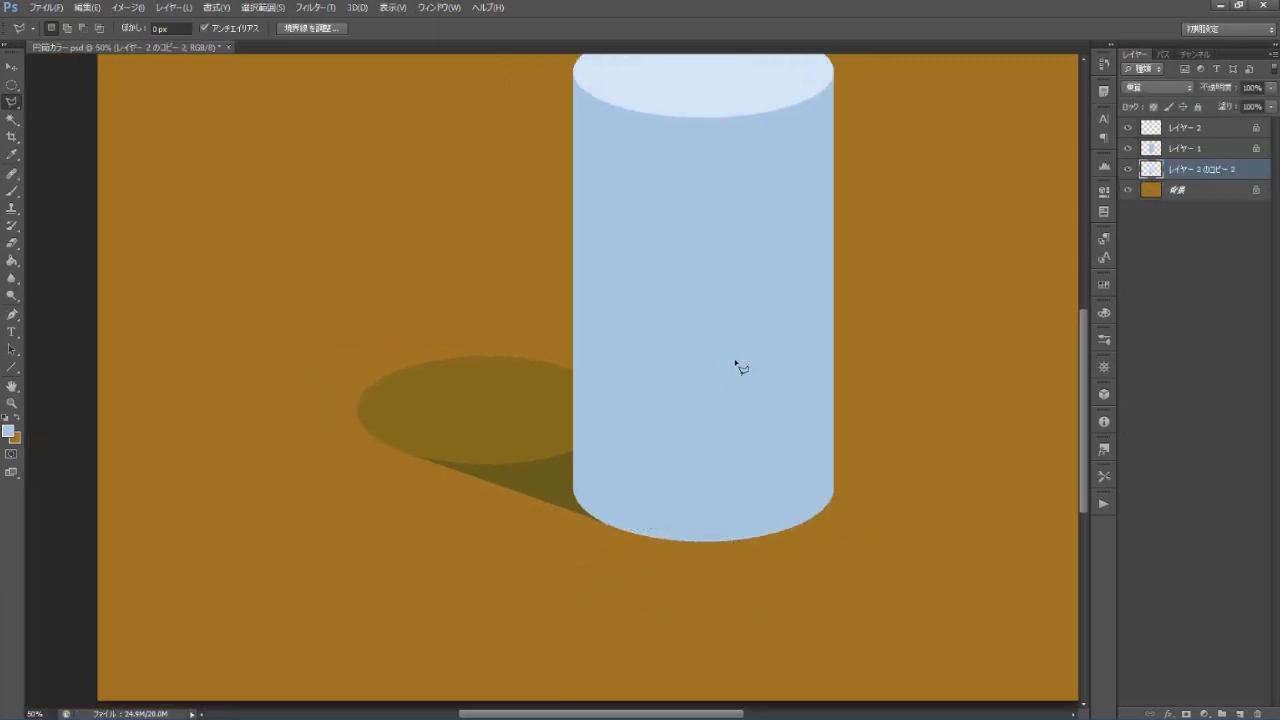
pyautogui.scroll(-1, 773, 374)
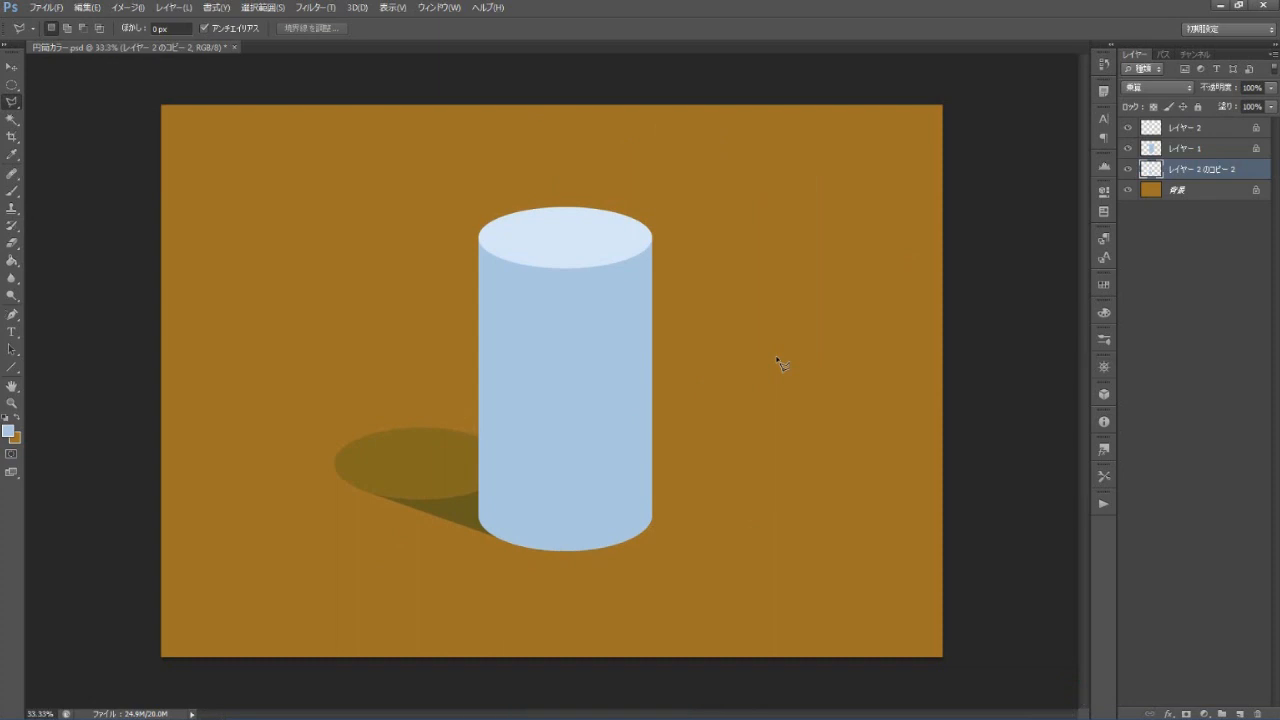
# - Apply a perspective transform to both cylinder layers together, slightly widening the cylinder towards its top
pyautogui.click(1192, 148)
pyautogui.keyDown('shift'); pyautogui.click(1195, 130); pyautogui.keyUp('shift')
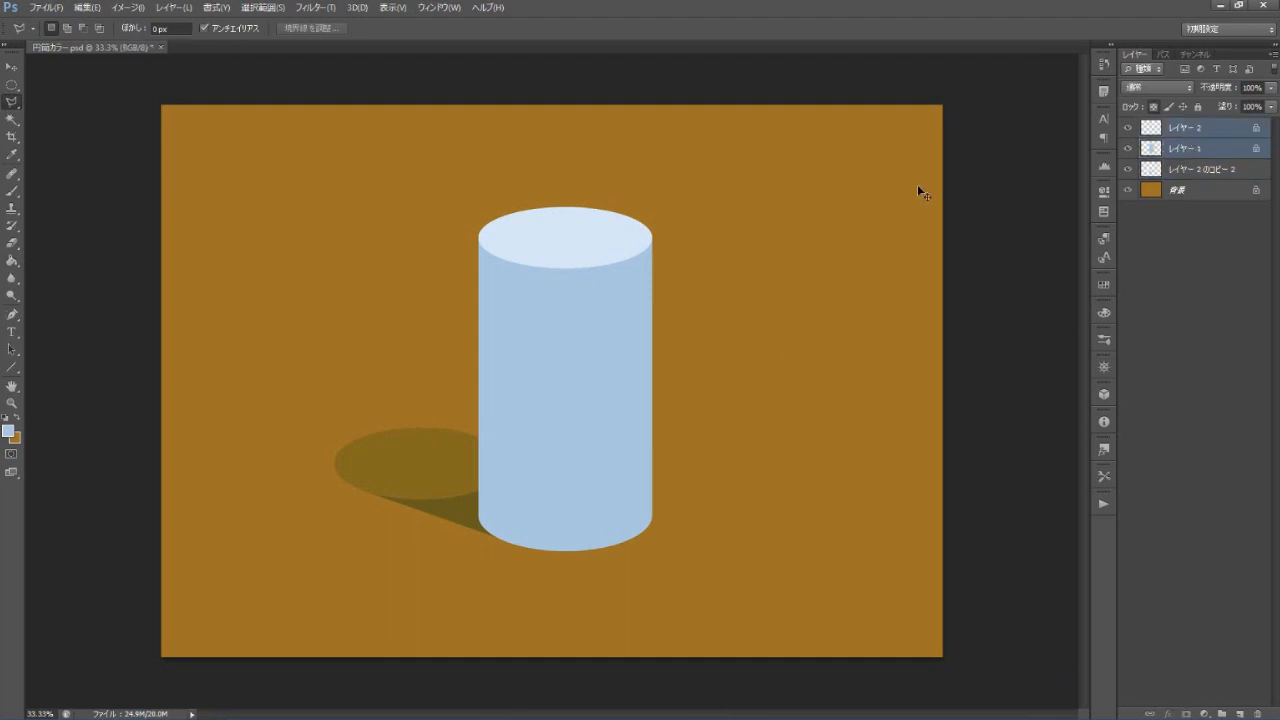
pyautogui.press('v')
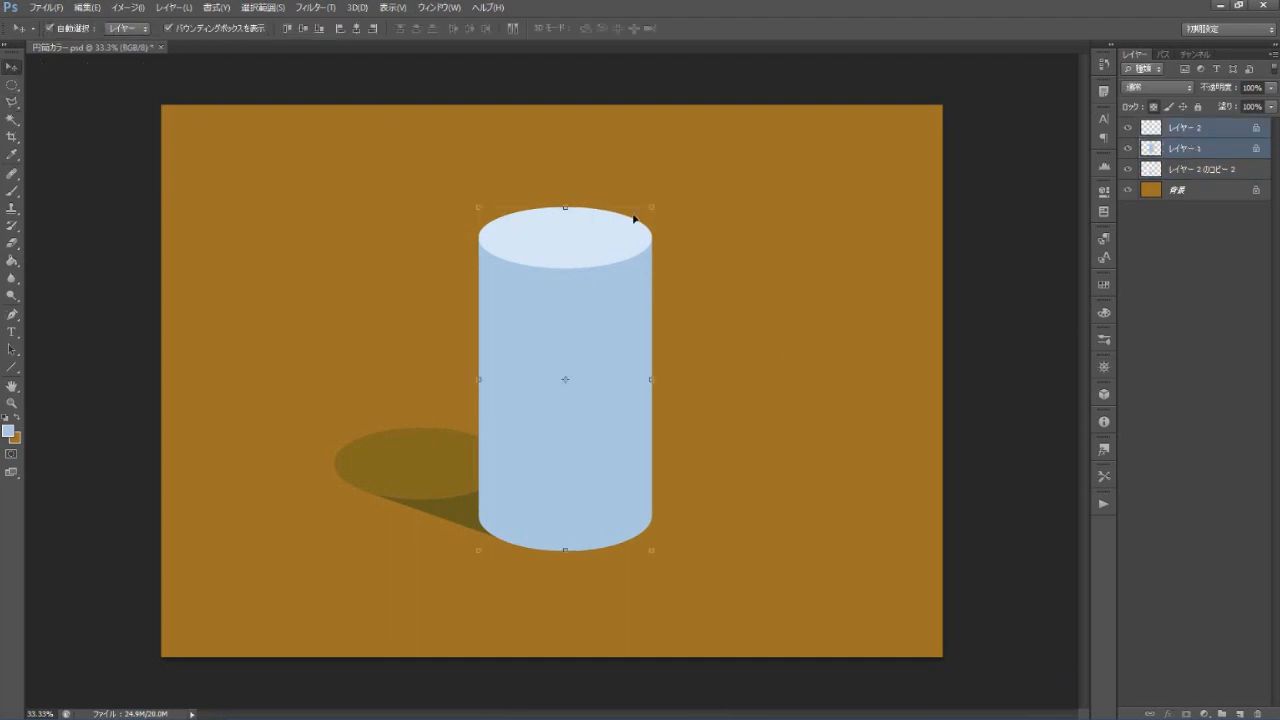
pyautogui.moveTo(653, 210); pyautogui.dragTo(657, 207)
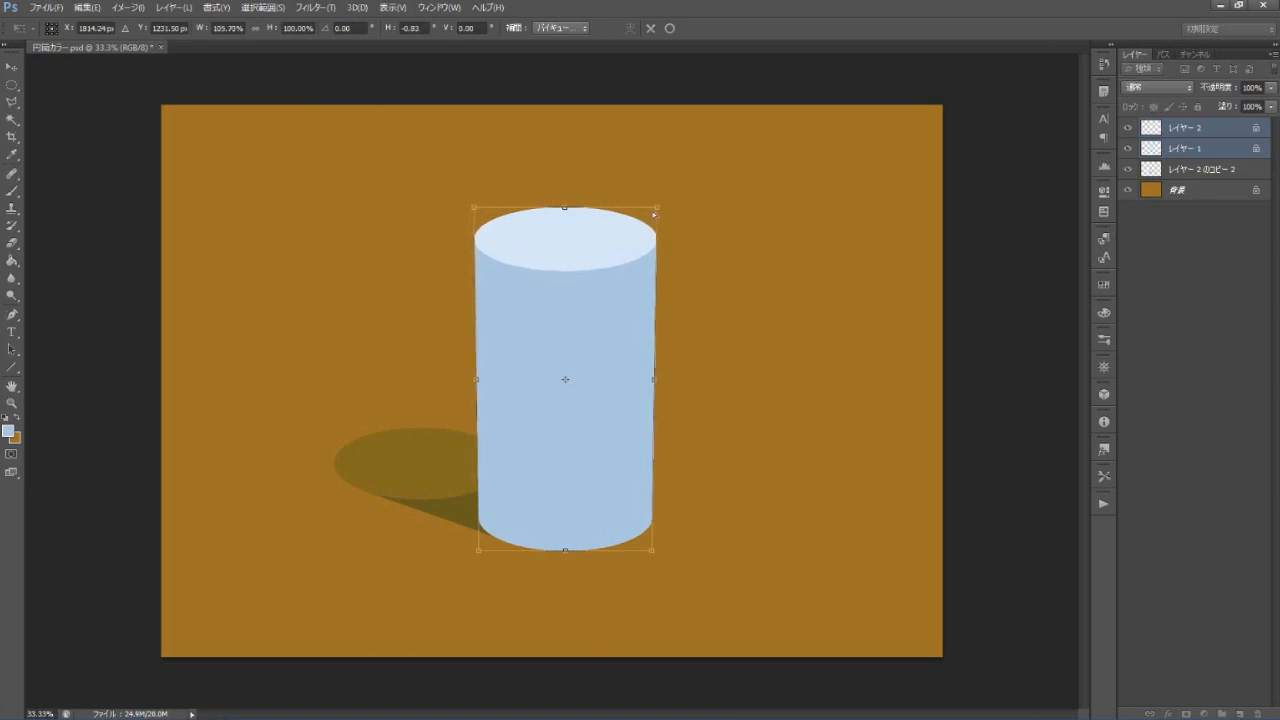
pyautogui.press('Return')
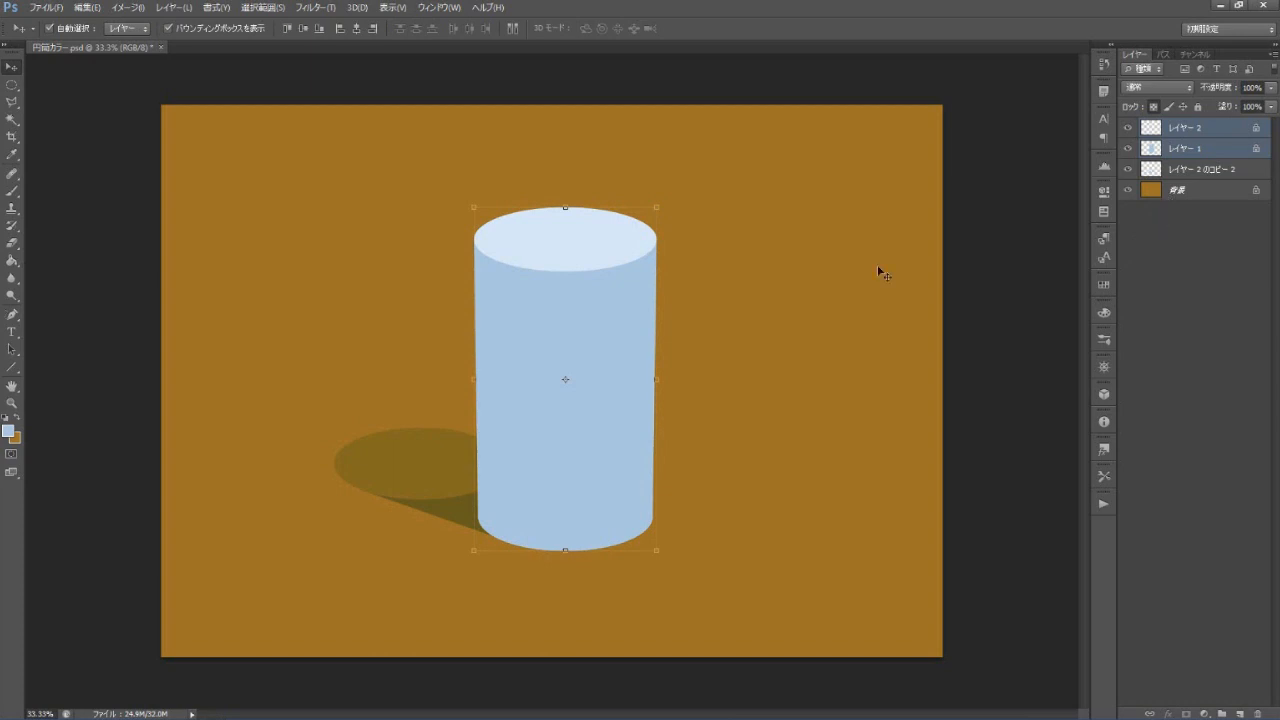
# - Add an empty layer above the cylinder's top ellipse layer for painting with the Brush tool
pyautogui.click(12, 190)
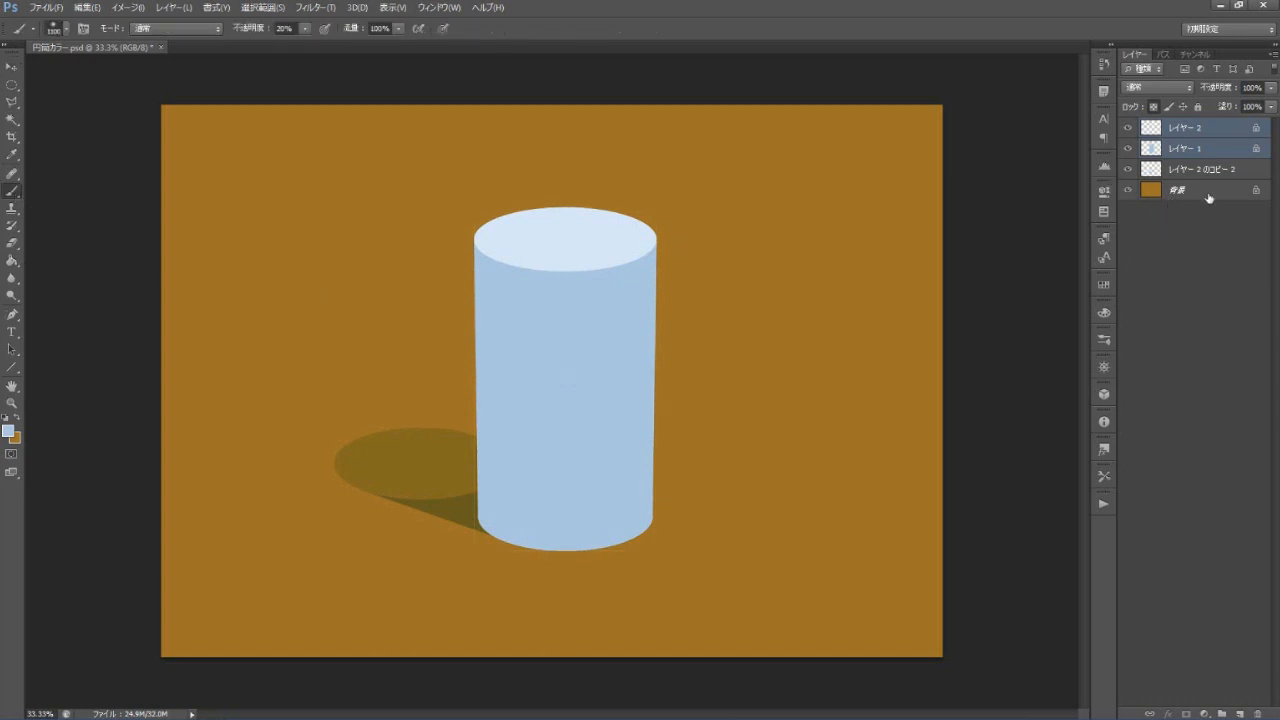
pyautogui.click(1204, 227)
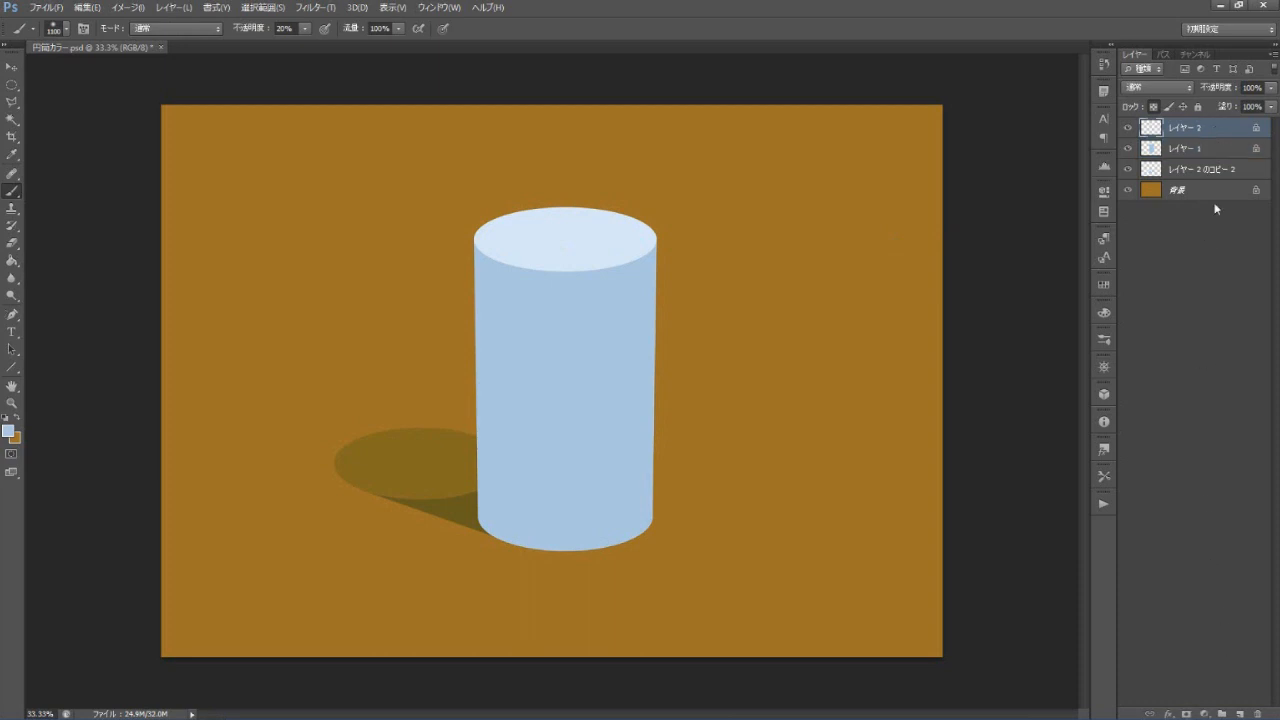
pyautogui.click(1240, 713)
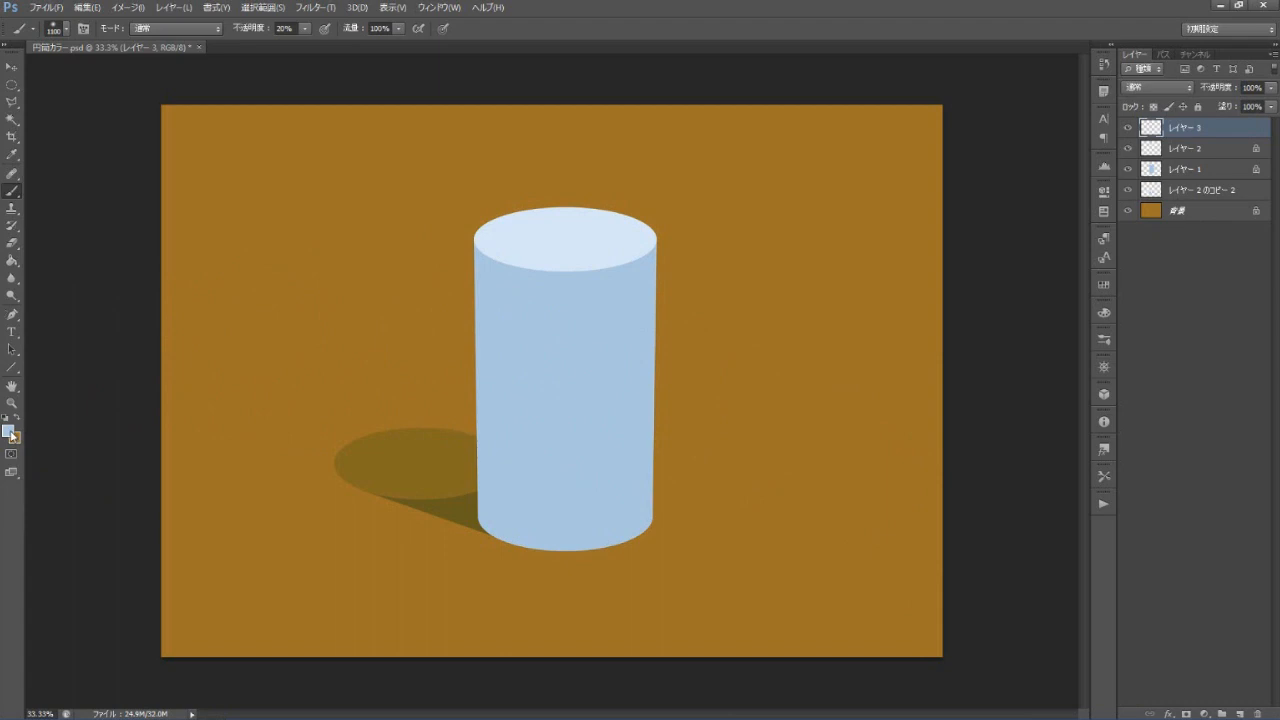
# - Choose a bright light blue as foreground colour and brush a soft glow into the canvas's upper-right corner at 20% opacity
pyautogui.press('i')
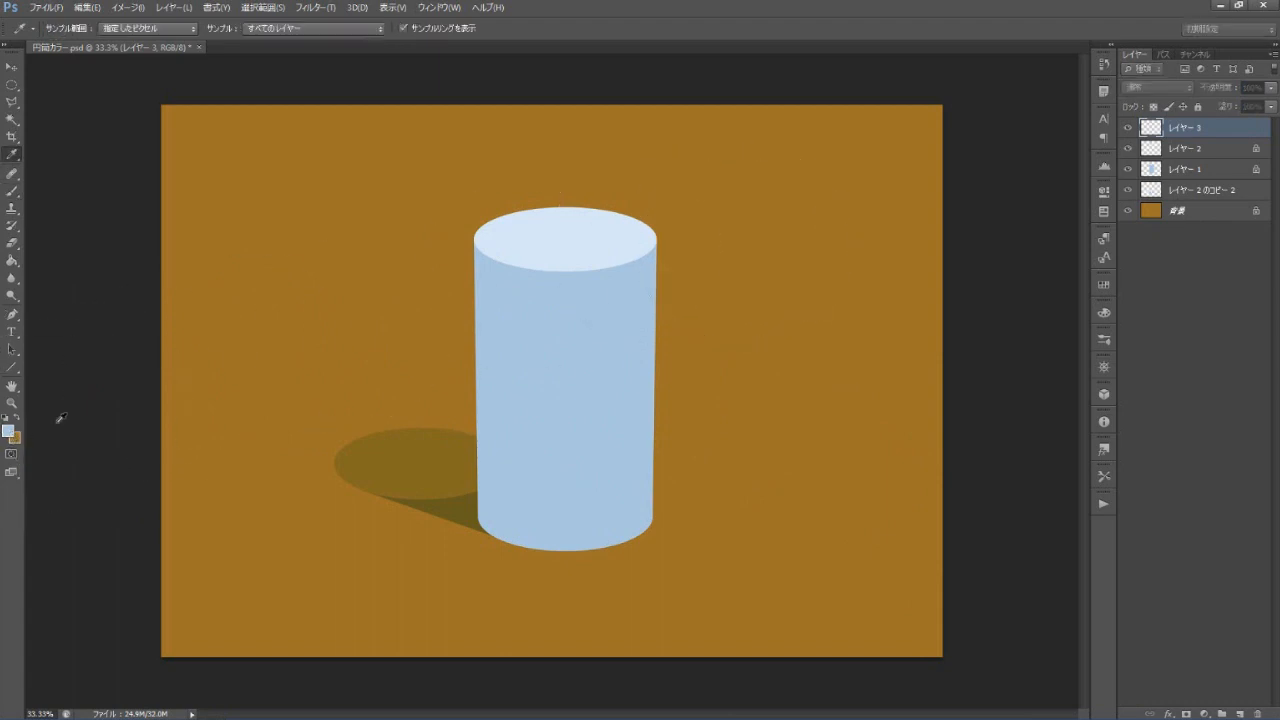
pyautogui.click(10, 430)
pyautogui.click(770, 207)
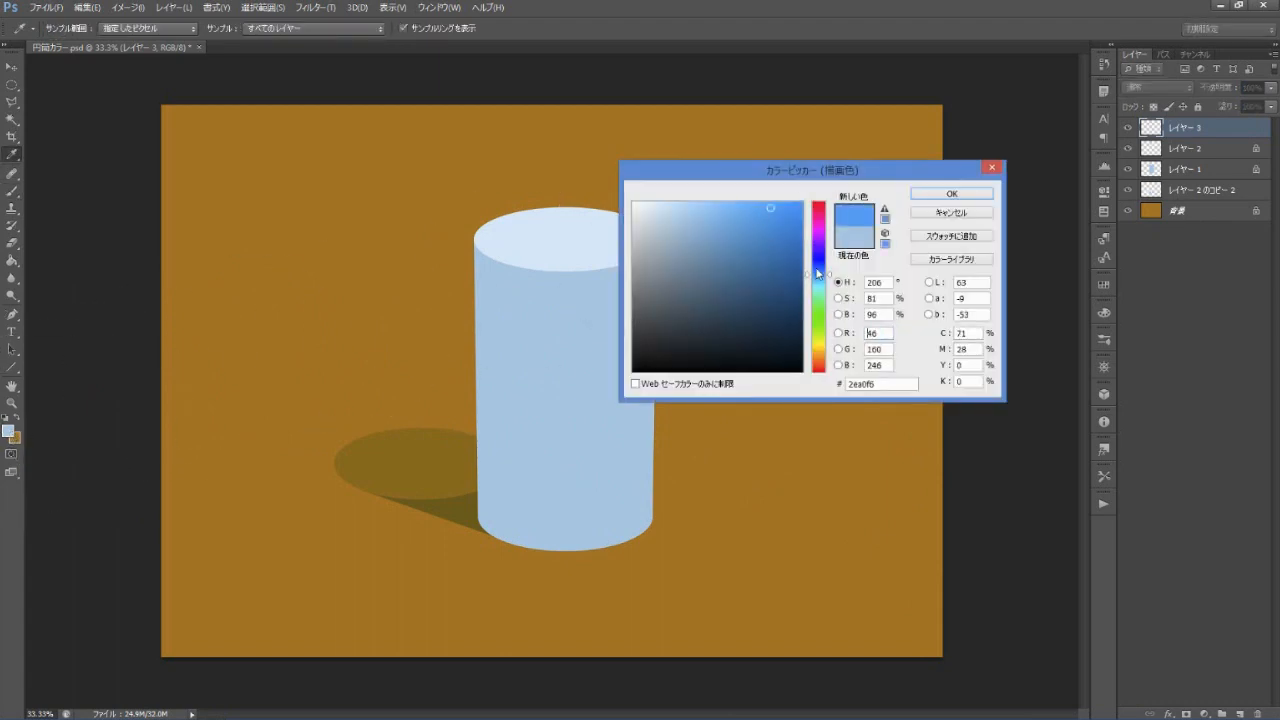
pyautogui.click(820, 285)
pyautogui.click(743, 207)
pyautogui.click(951, 193)
pyautogui.press('b')
pyautogui.moveTo(940, 177); pyautogui.dragTo(918, 146)
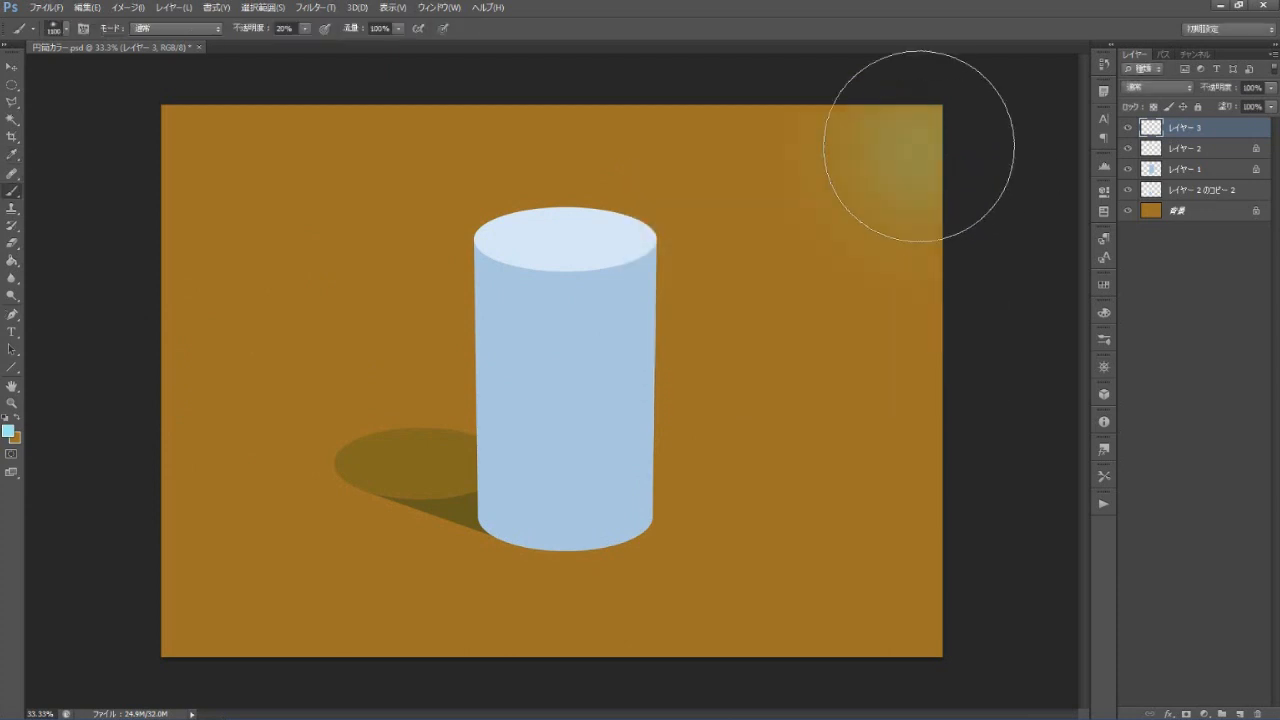
# - Set the glow layer's blend mode to Screen and build up the corner glow with more brush strokes
pyautogui.click(1157, 87)
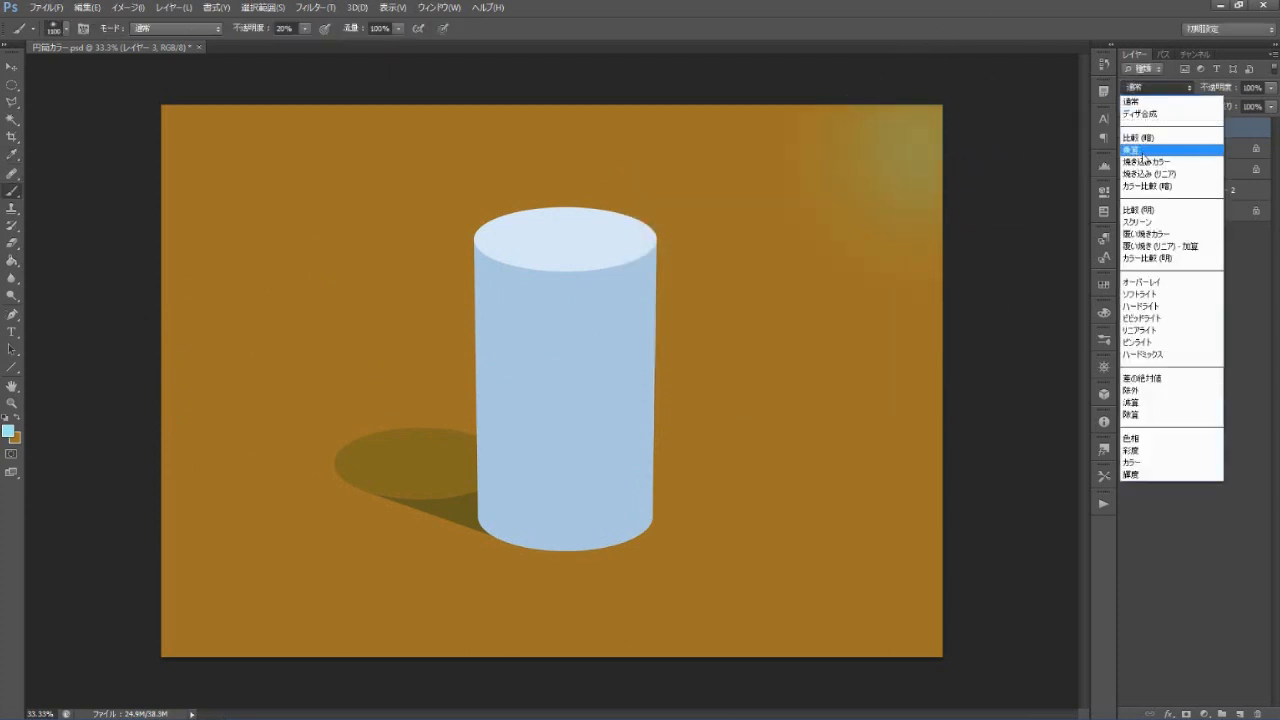
pyautogui.click(1139, 222)
pyautogui.moveTo(937, 137)
pyautogui.mouseDown()
pyautogui.moveTo(879, 128)
pyautogui.moveTo(908, 160)
pyautogui.moveTo(899, 151)
pyautogui.moveTo(926, 139)
pyautogui.moveTo(893, 123)
pyautogui.moveTo(921, 177)
pyautogui.moveTo(965, 187)
pyautogui.moveTo(1038, 130)
pyautogui.moveTo(995, 120)
pyautogui.mouseUp()
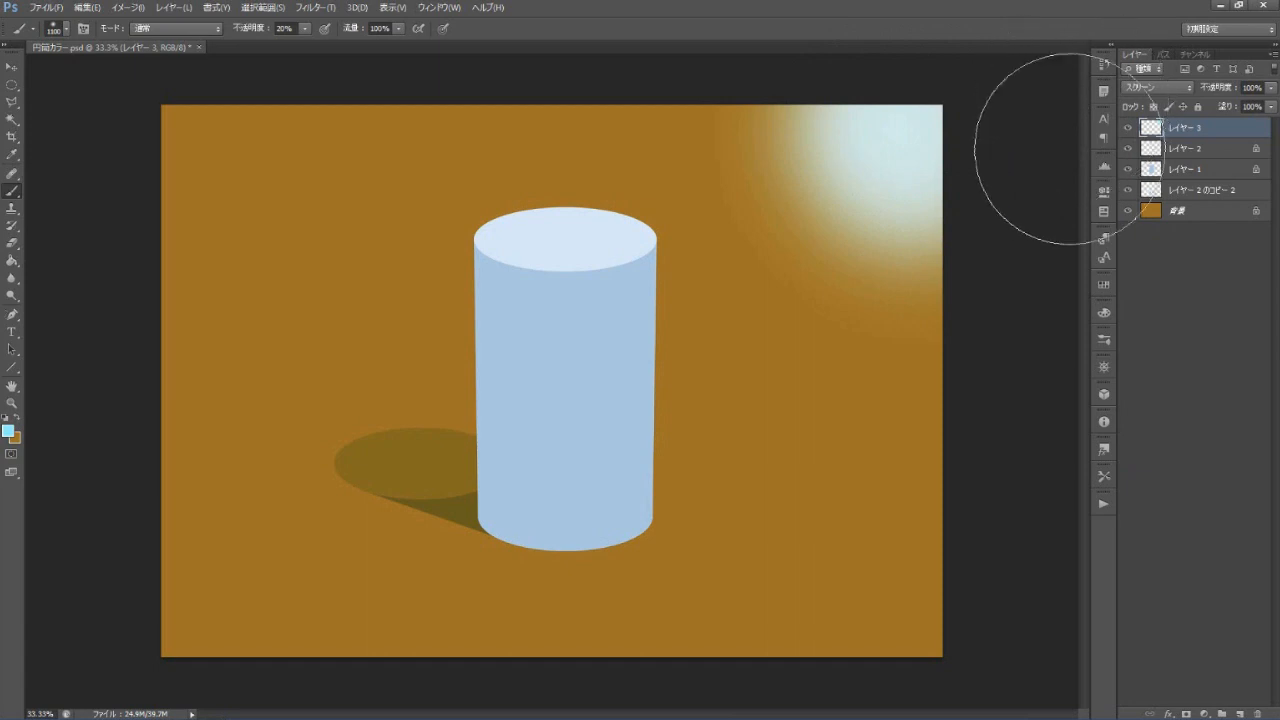
# - Lock the shadow layer's transparent pixels and fill the shadow with dark brown #35230d
pyautogui.click(1199, 193)
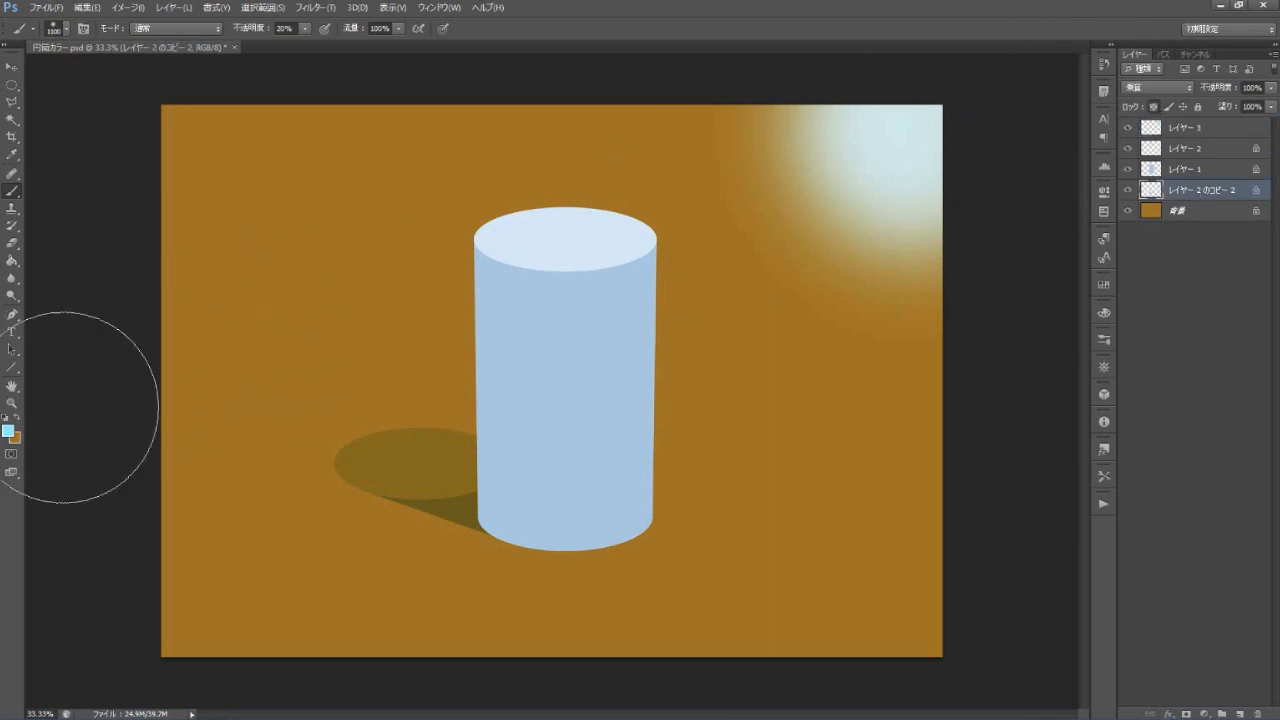
pyautogui.click(11, 434)
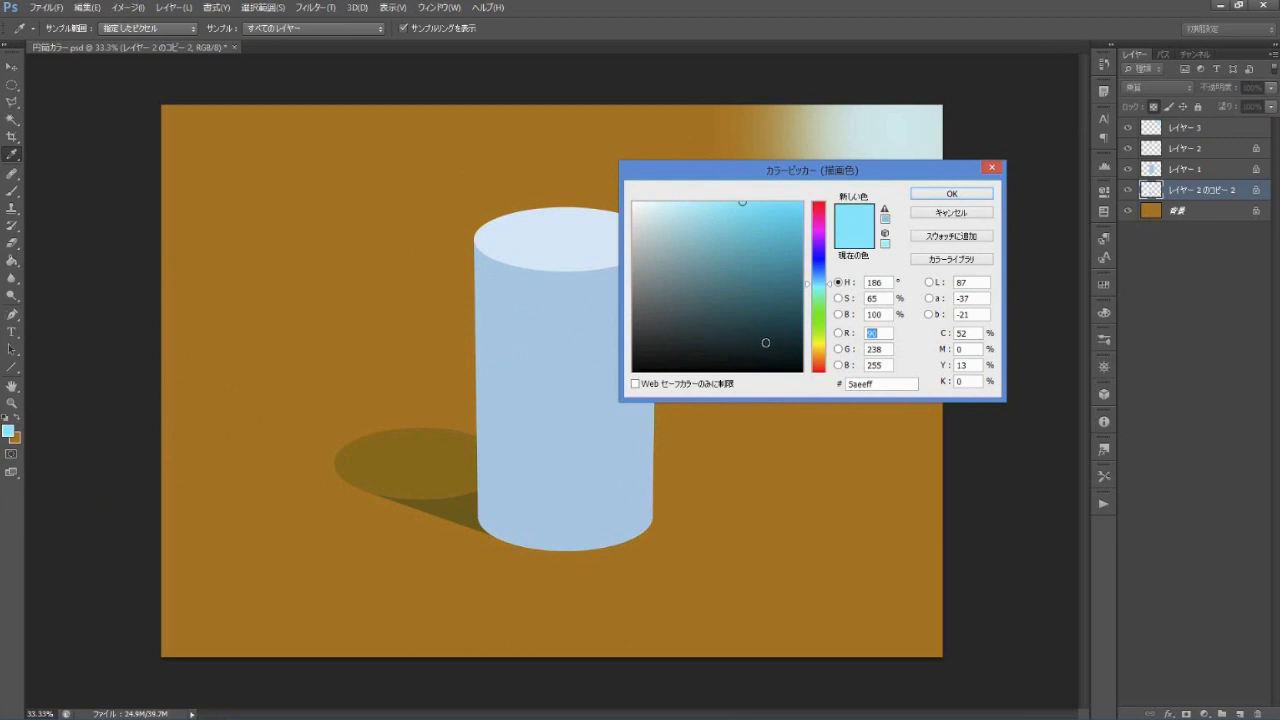
pyautogui.click(821, 358)
pyautogui.click(760, 337)
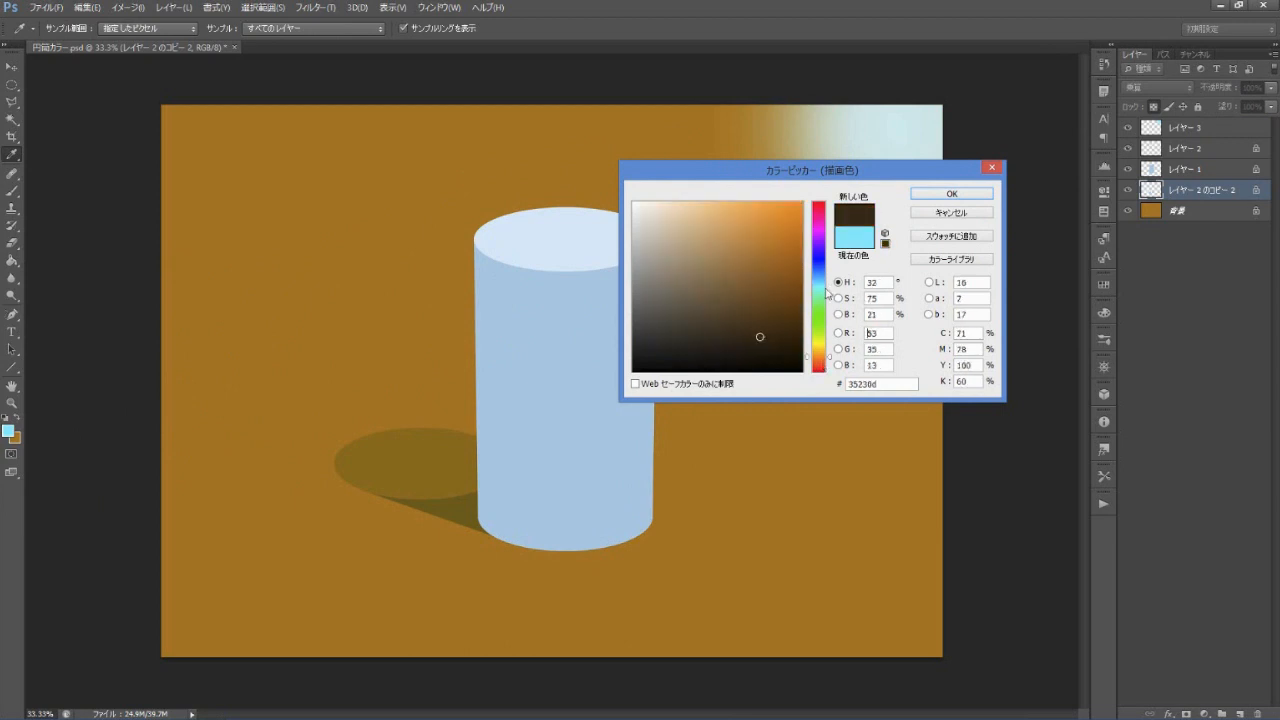
pyautogui.click(945, 196)
pyautogui.hotkey('alt', 'BackSpace')
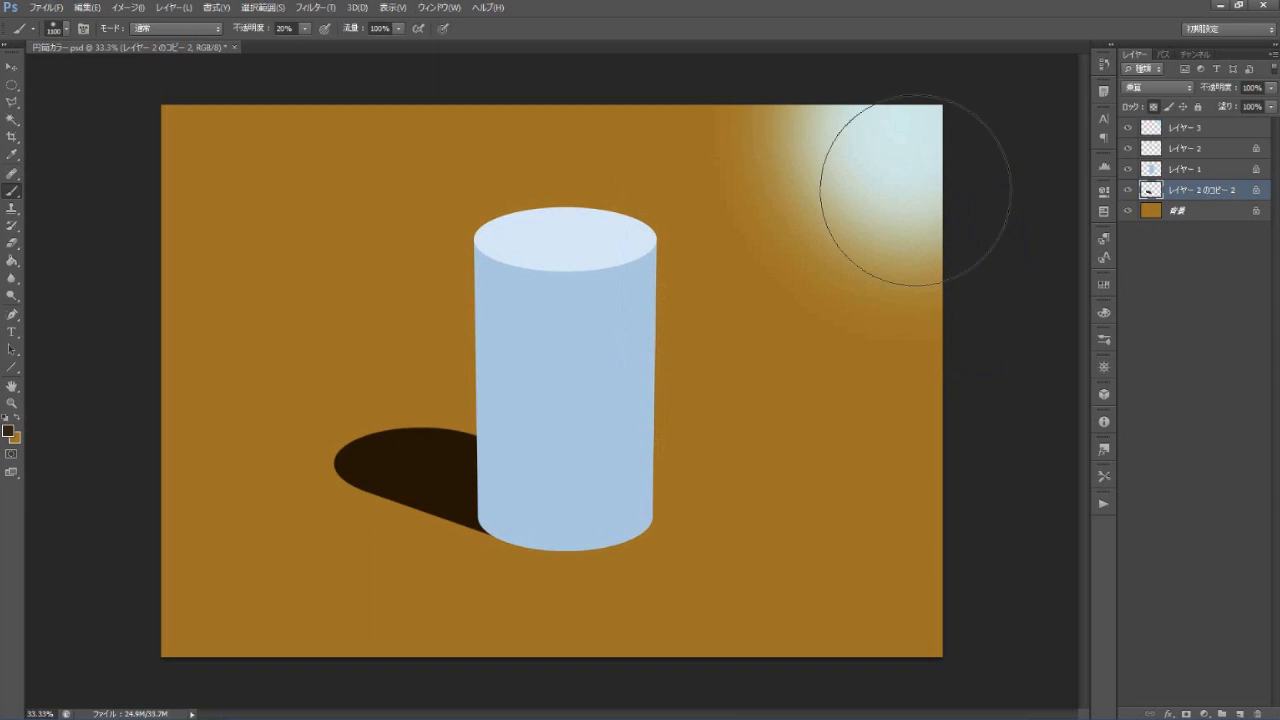
# - Darken the back of the floor on the background layer with the sampled shadow colour and a 1200-pixel soft brush
pyautogui.click(1216, 213)
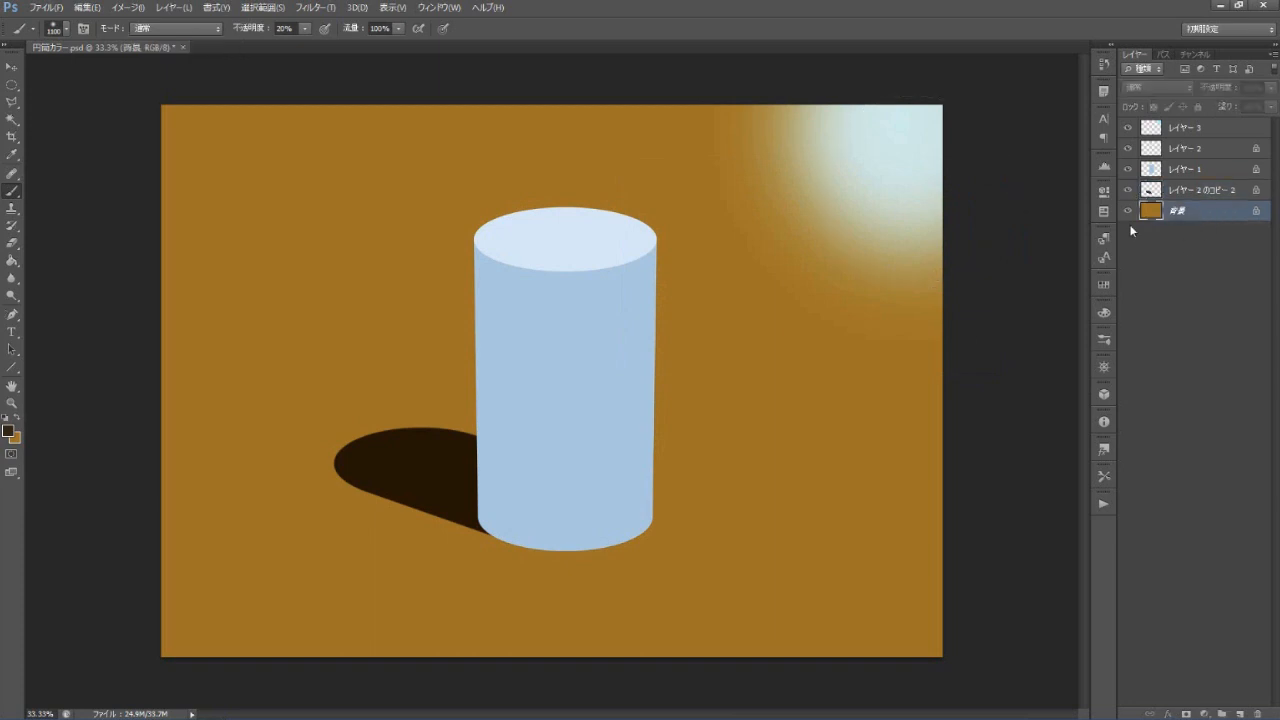
pyautogui.keyDown('alt'); pyautogui.click(400, 457); pyautogui.keyUp('alt')
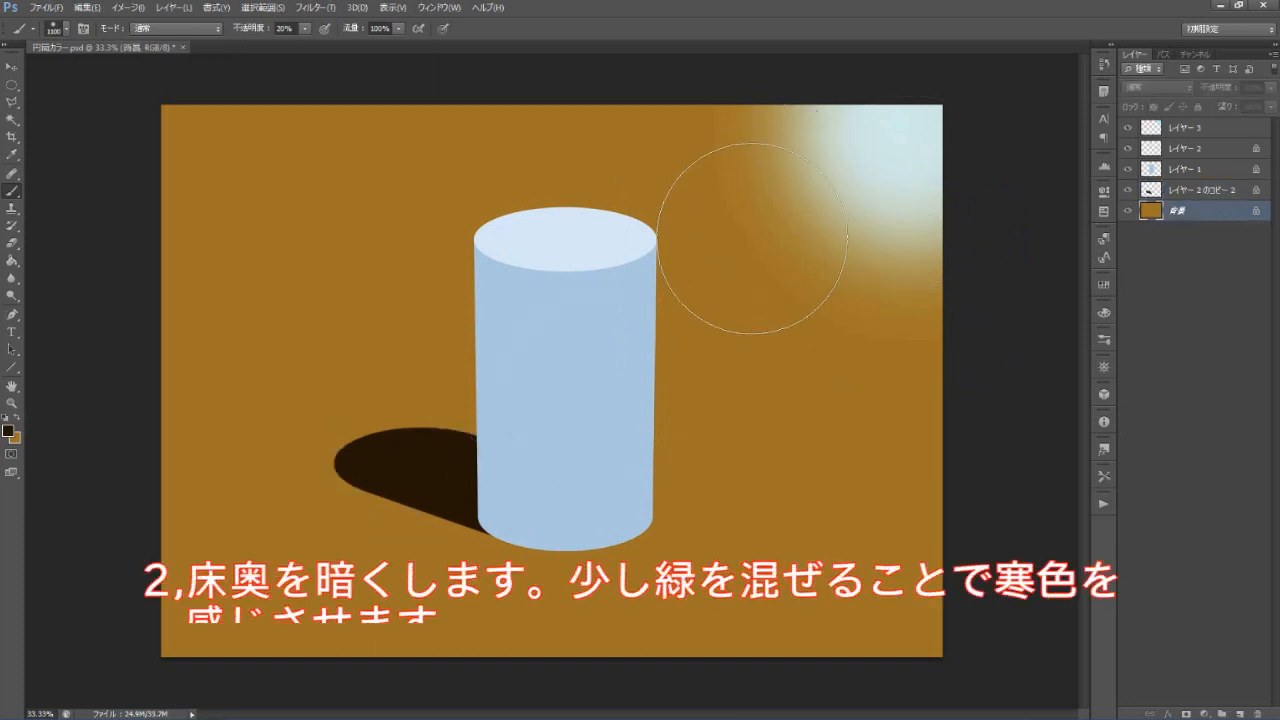
pyautogui.press(']')
pyautogui.moveTo(904, 178); pyautogui.dragTo(286, 143)
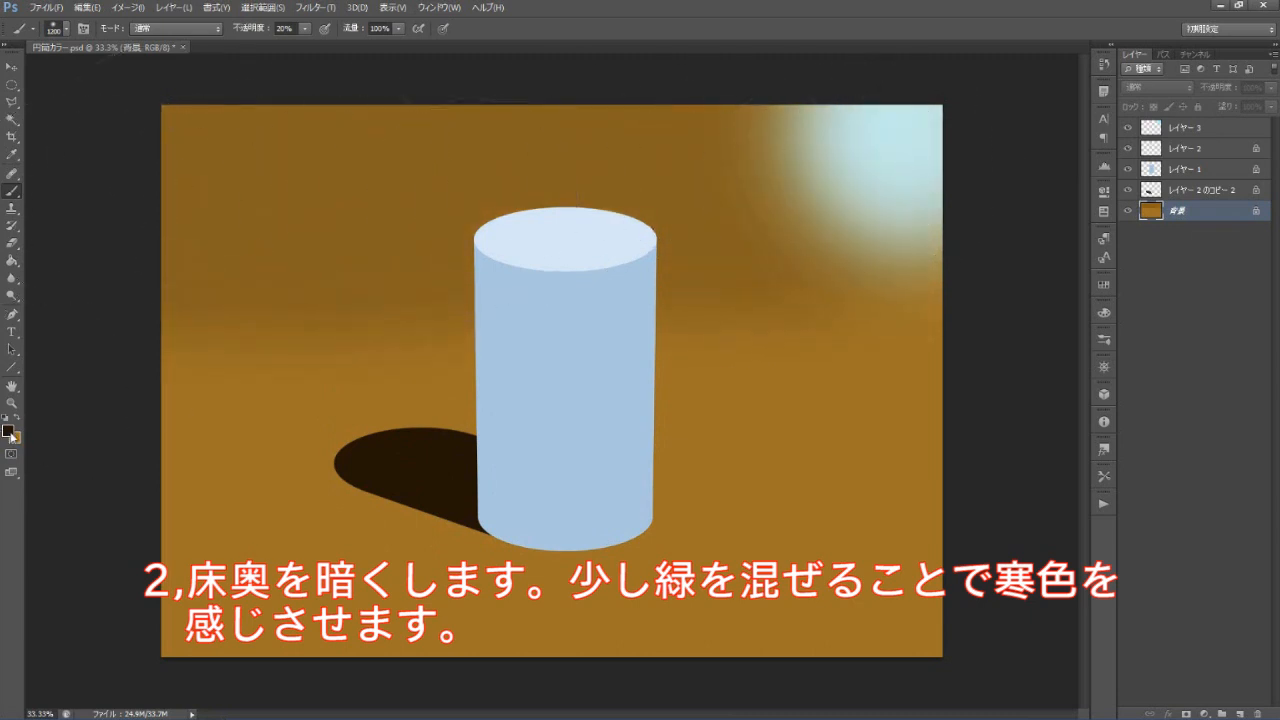
# - Set the foreground colour to dark olive #282715 and brush it across the back of the floor behind the cylinder
pyautogui.click(9, 431)
pyautogui.click(711, 345)
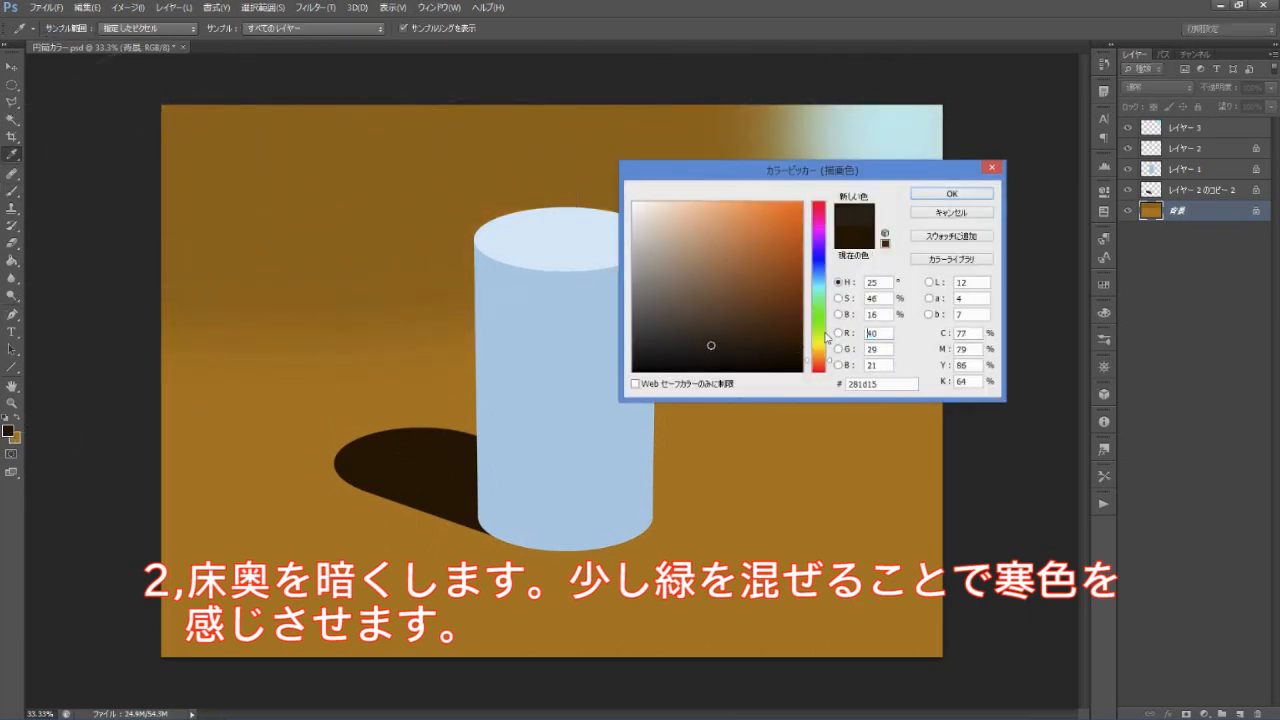
pyautogui.moveTo(829, 354); pyautogui.dragTo(830, 345)
pyautogui.click(925, 199)
pyautogui.press('b')
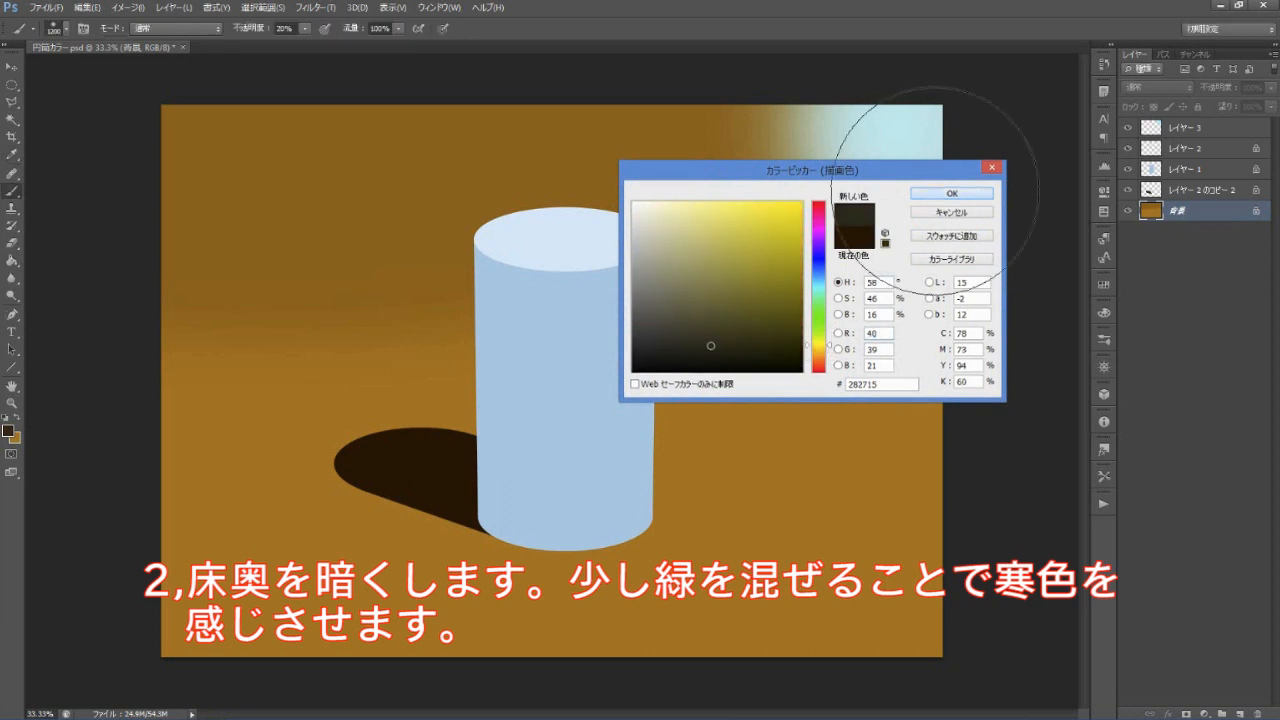
pyautogui.moveTo(270, 170); pyautogui.dragTo(700, 170)
pyautogui.moveTo(787, 277)
pyautogui.mouseDown()
pyautogui.moveTo(966, 286)
pyautogui.moveTo(143, 129)
pyautogui.moveTo(100, 214)
pyautogui.moveTo(160, 205)
pyautogui.mouseUp()
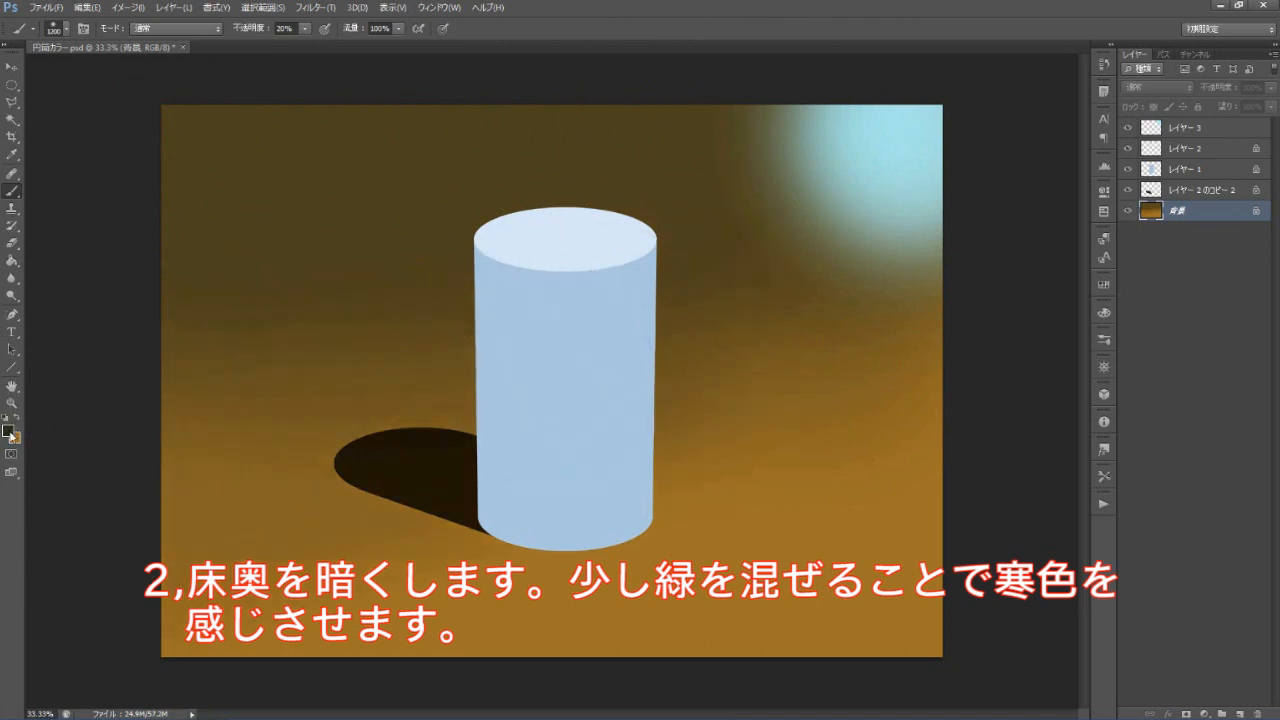
# - Brush a saturated dark brown over the floor's back and left side, and blend in a lighter brown sampled from the front floor
pyautogui.click(8, 430)
pyautogui.click(757, 334)
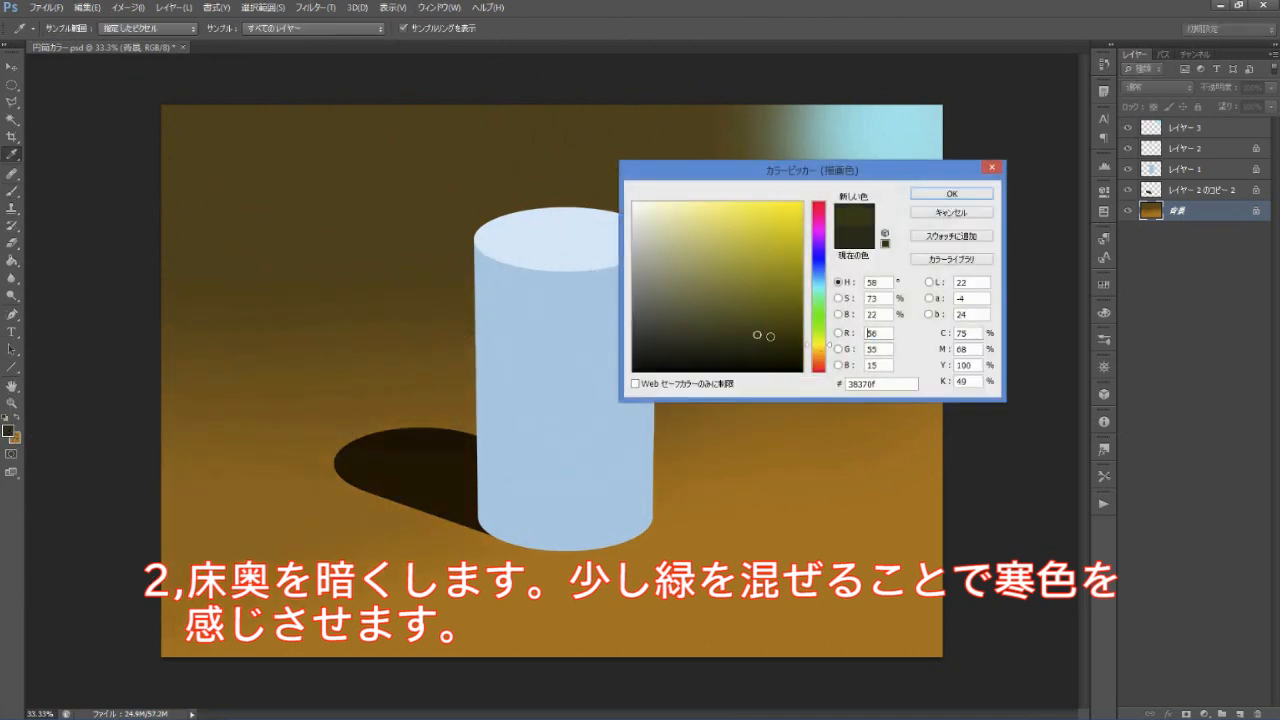
pyautogui.click(820, 354)
pyautogui.click(799, 324)
pyautogui.click(951, 194)
pyautogui.press('b')
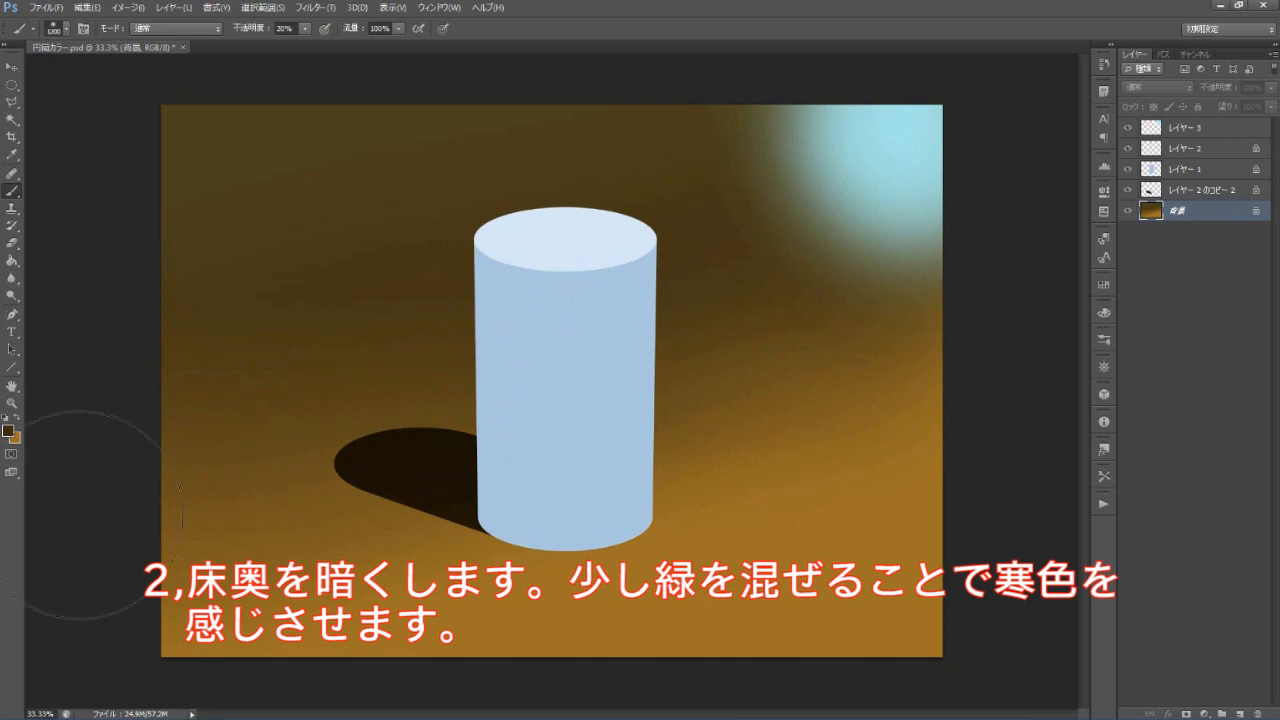
pyautogui.moveTo(91, 543); pyautogui.dragTo(361, 510)
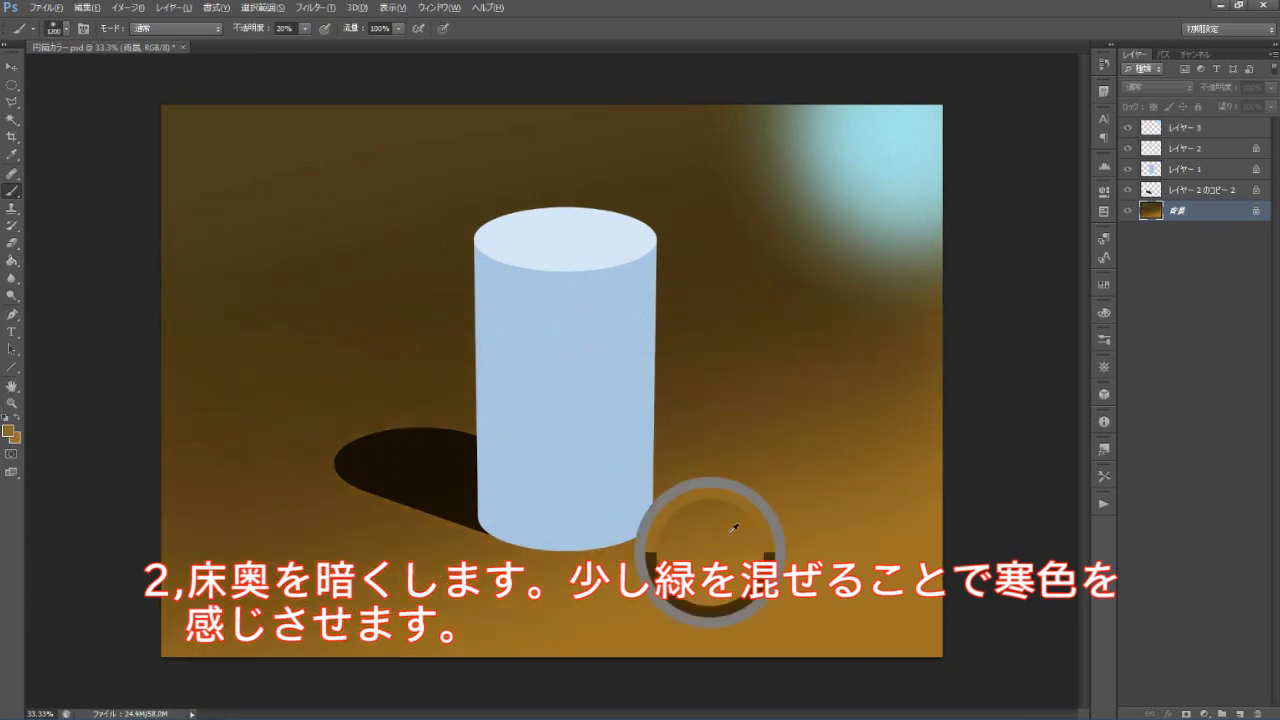
pyautogui.moveTo(414, 400); pyautogui.dragTo(303, 334)
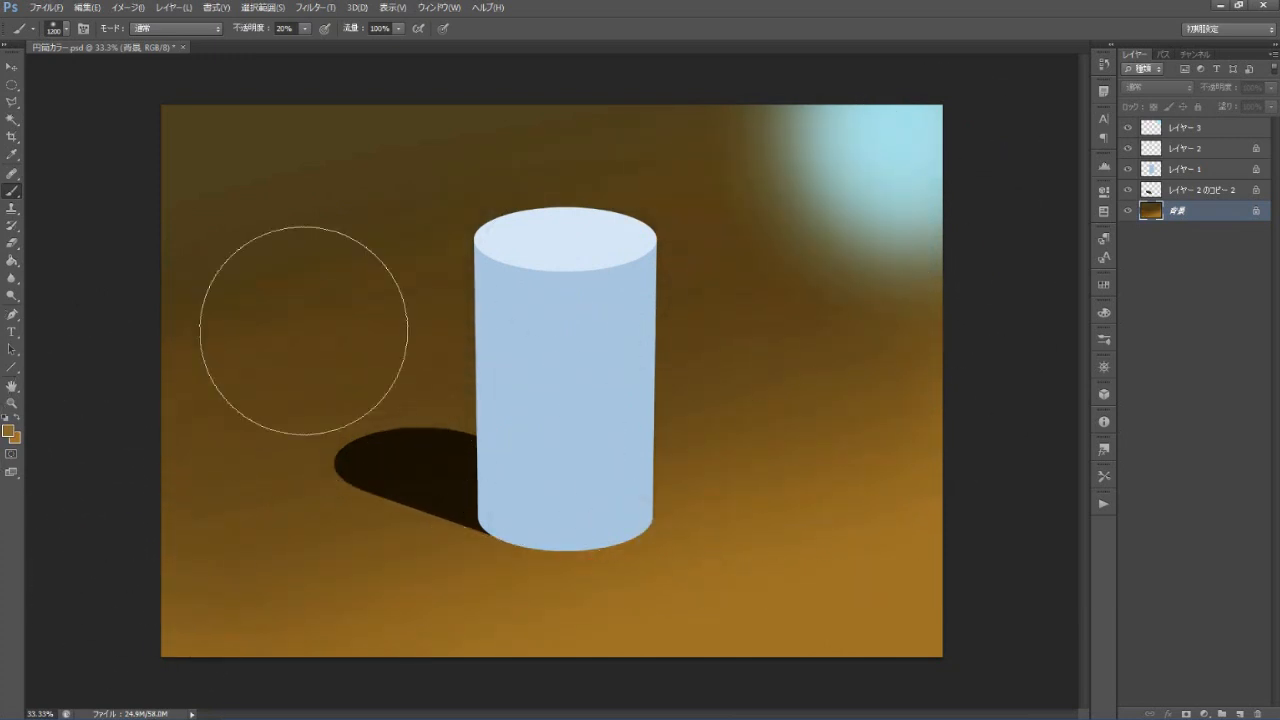
# - Set the foreground colour to yellow-green #8da40f and brush a green tint along the far back edge of the floor
pyautogui.click(8, 433)
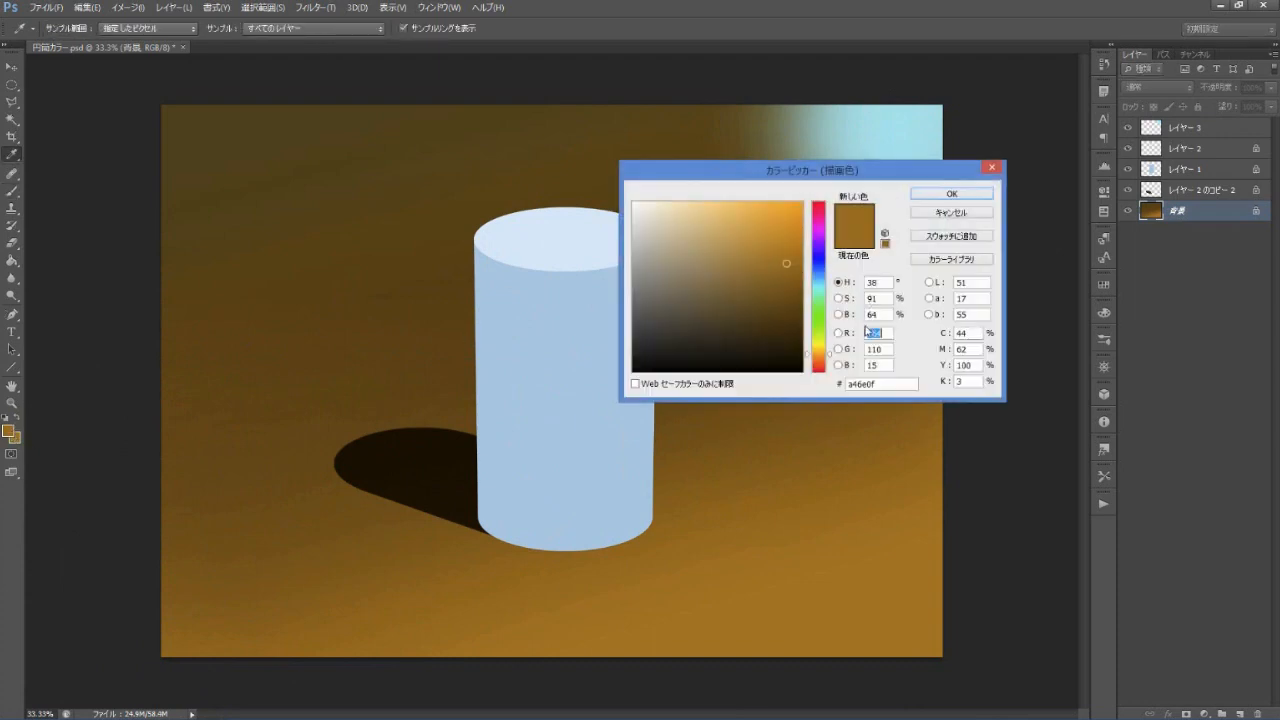
pyautogui.moveTo(823, 346); pyautogui.dragTo(823, 339)
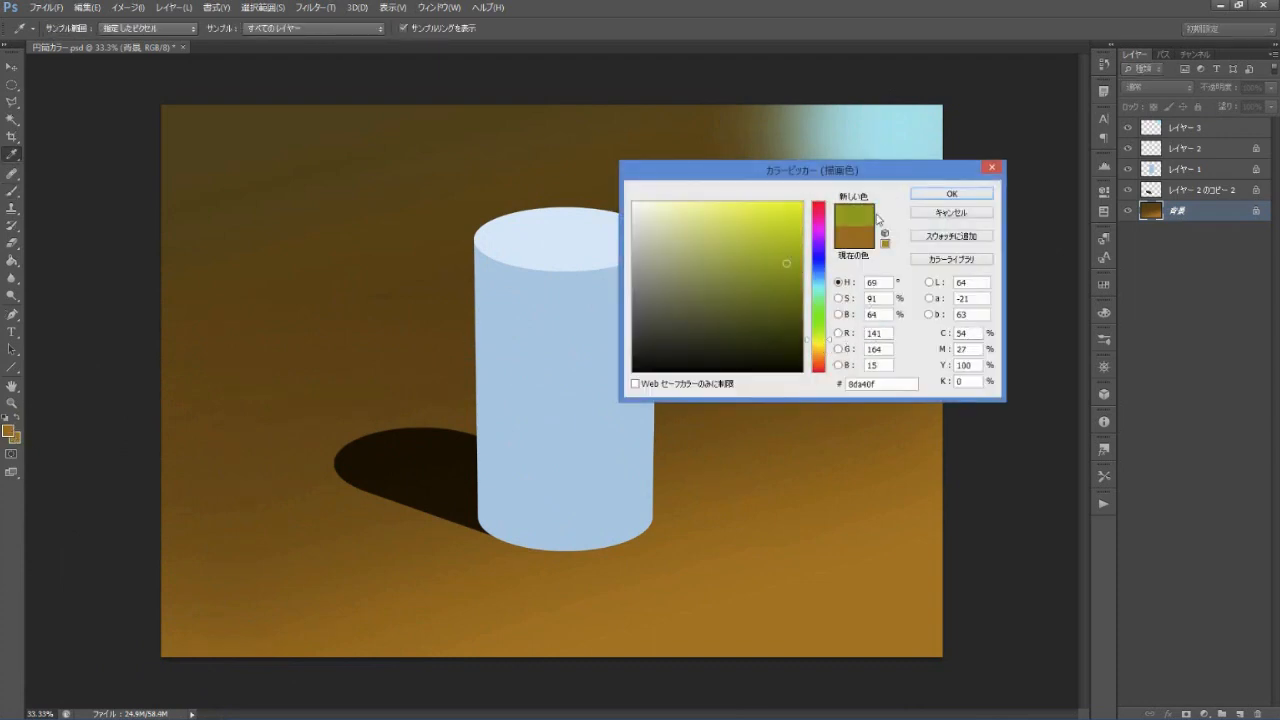
pyautogui.click(922, 196)
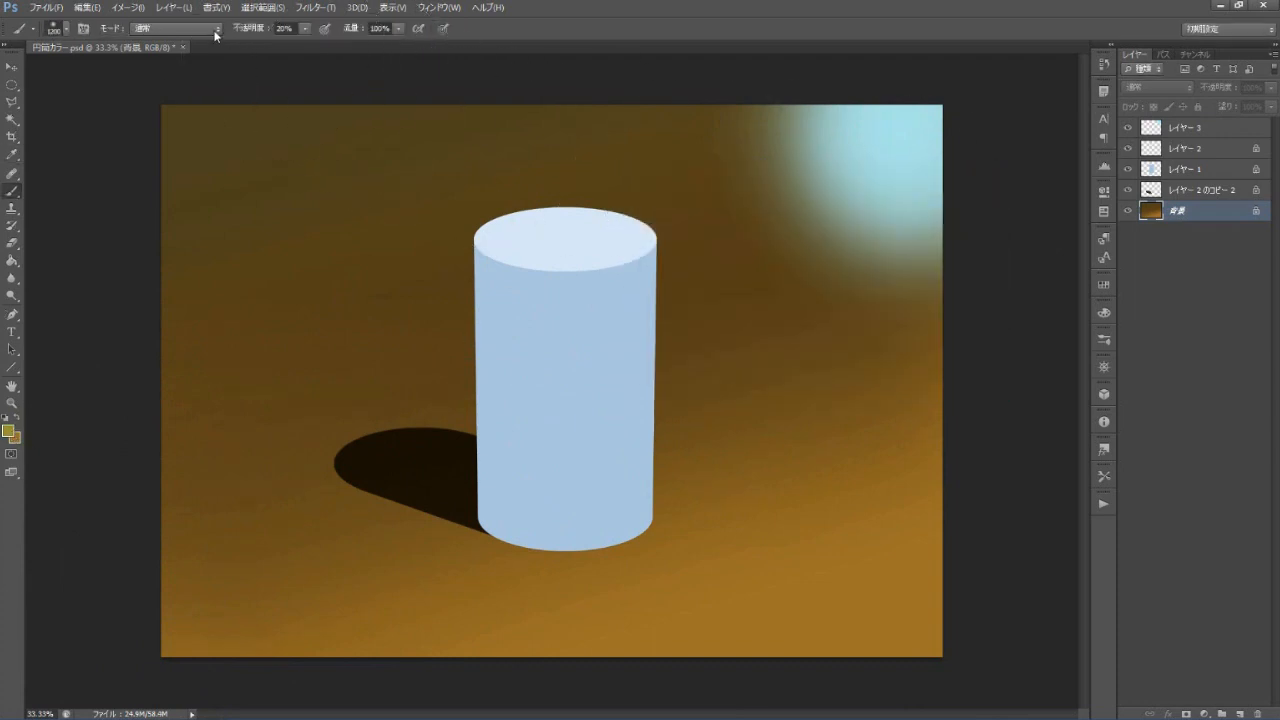
pyautogui.moveTo(286, 106); pyautogui.dragTo(857, 57)
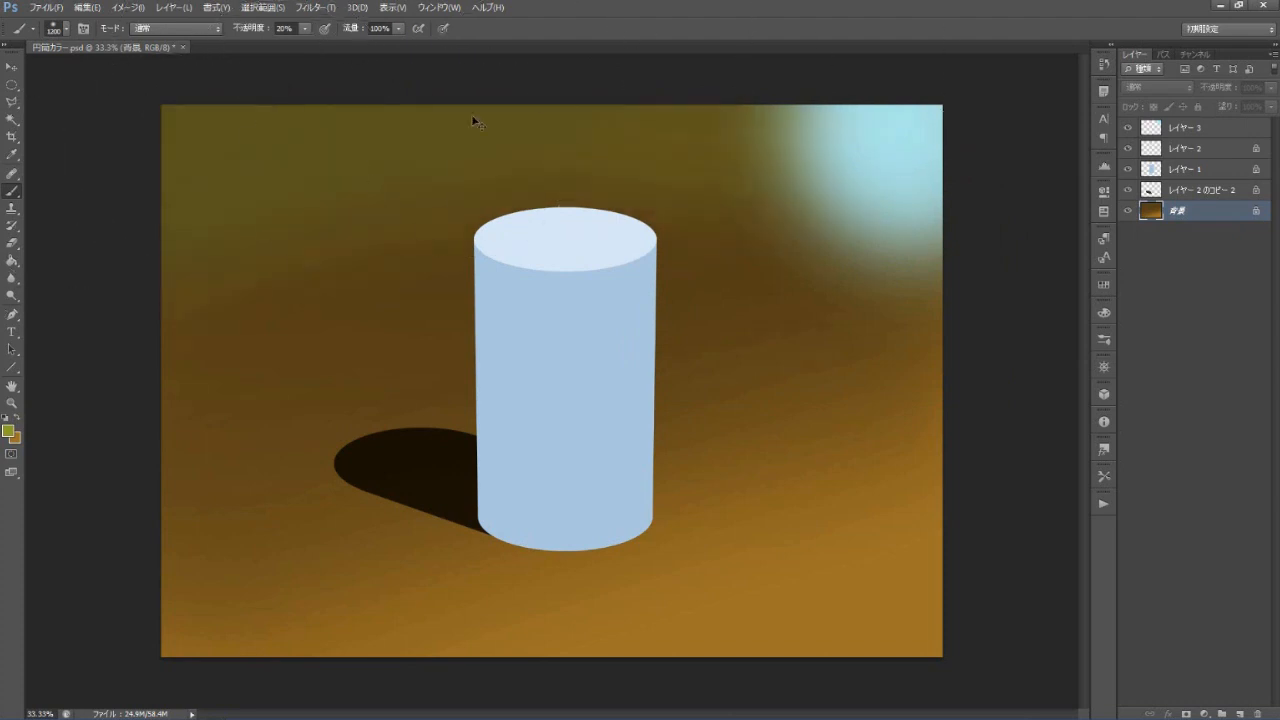
# - Undo the last green stroke and darken the back of the floor with the yellow-green brush set to Multiply mode
pyautogui.hotkey('ctrl', 'z')
pyautogui.click(226, 29)
pyautogui.click(200, 119)
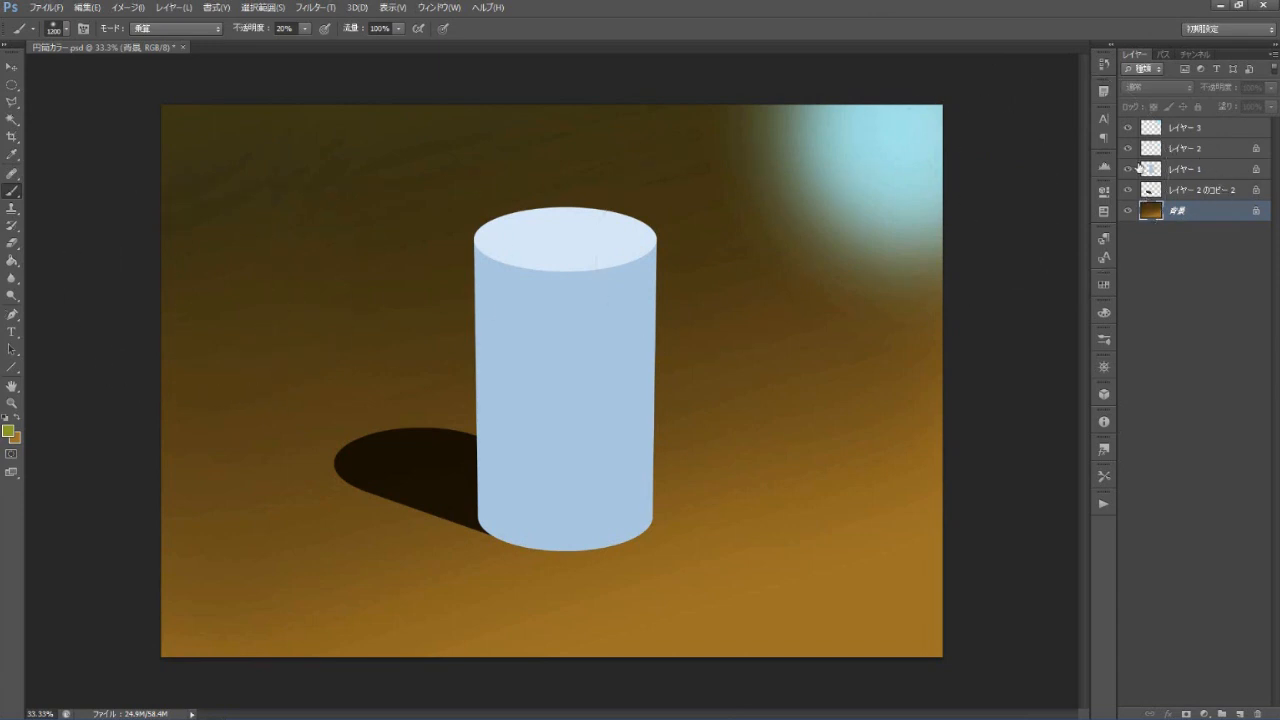
# - Select レイヤー 2, sample the cylinder side's blue and set the foreground colour to the more saturated blue #59a8e4
pyautogui.click(1182, 148)
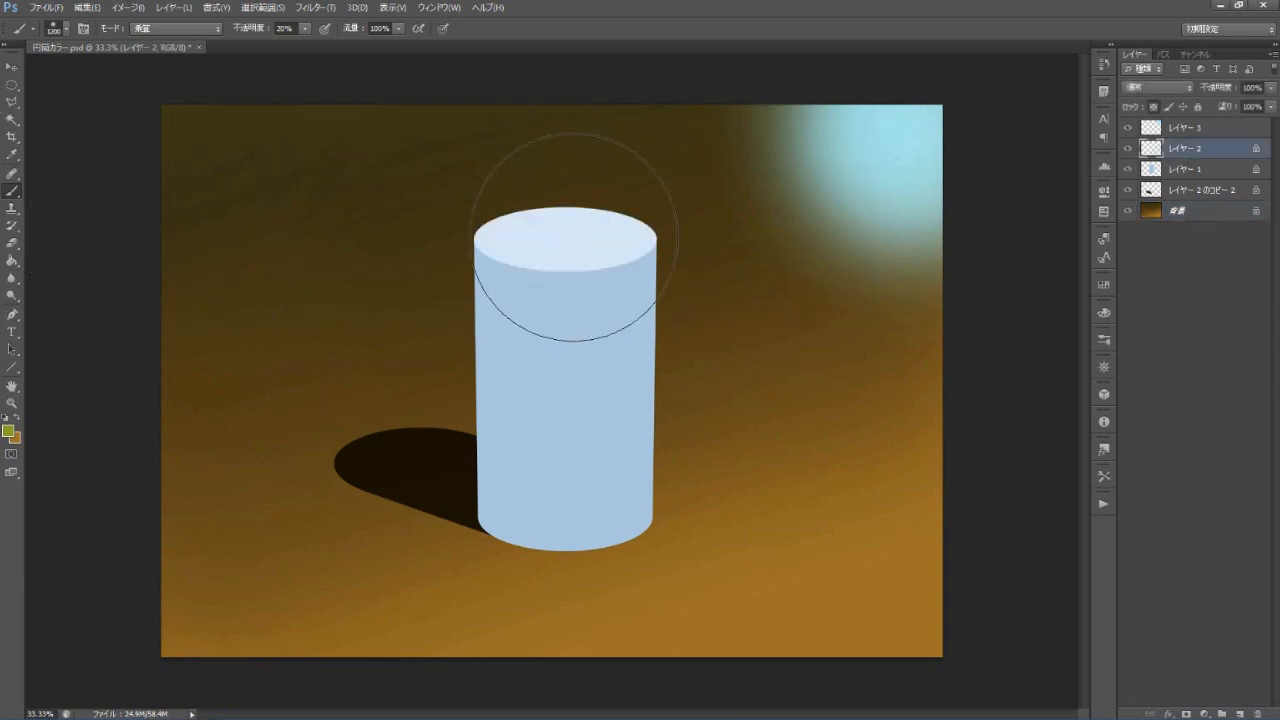
pyautogui.keyDown('alt'); pyautogui.click(567, 309); pyautogui.keyUp('alt')
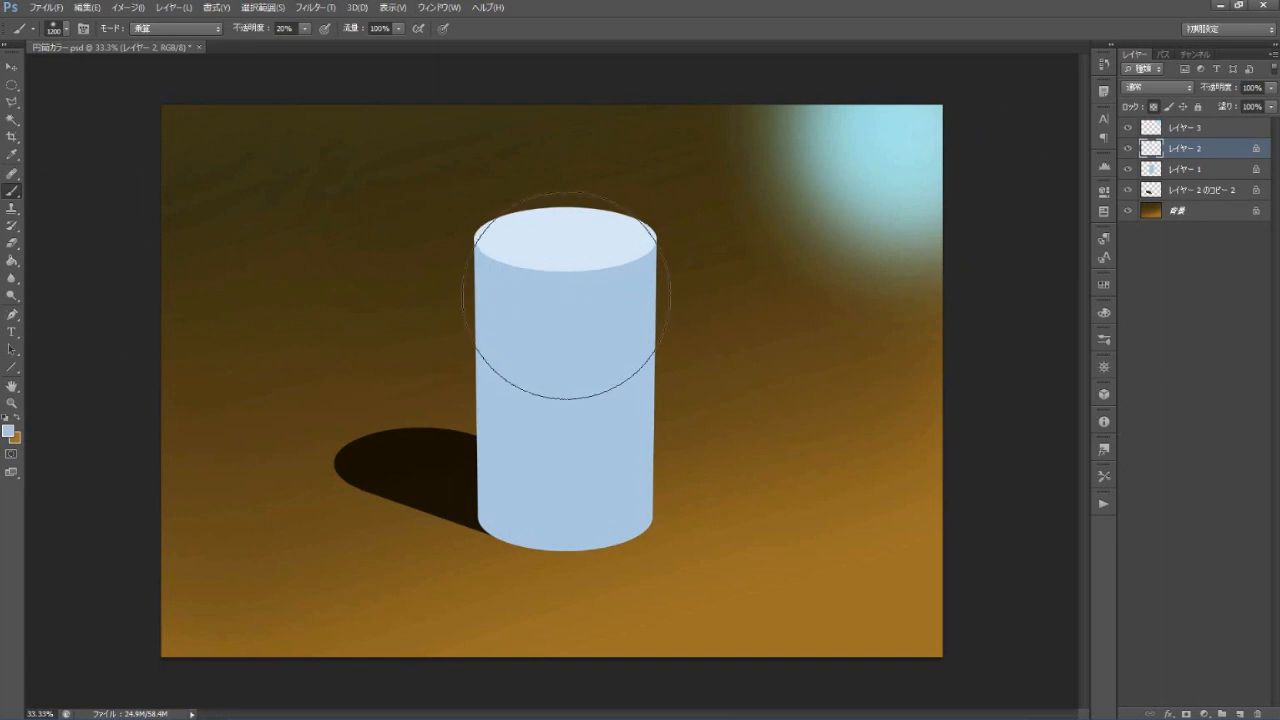
pyautogui.click(9, 431)
pyautogui.click(736, 219)
pyautogui.click(952, 193)
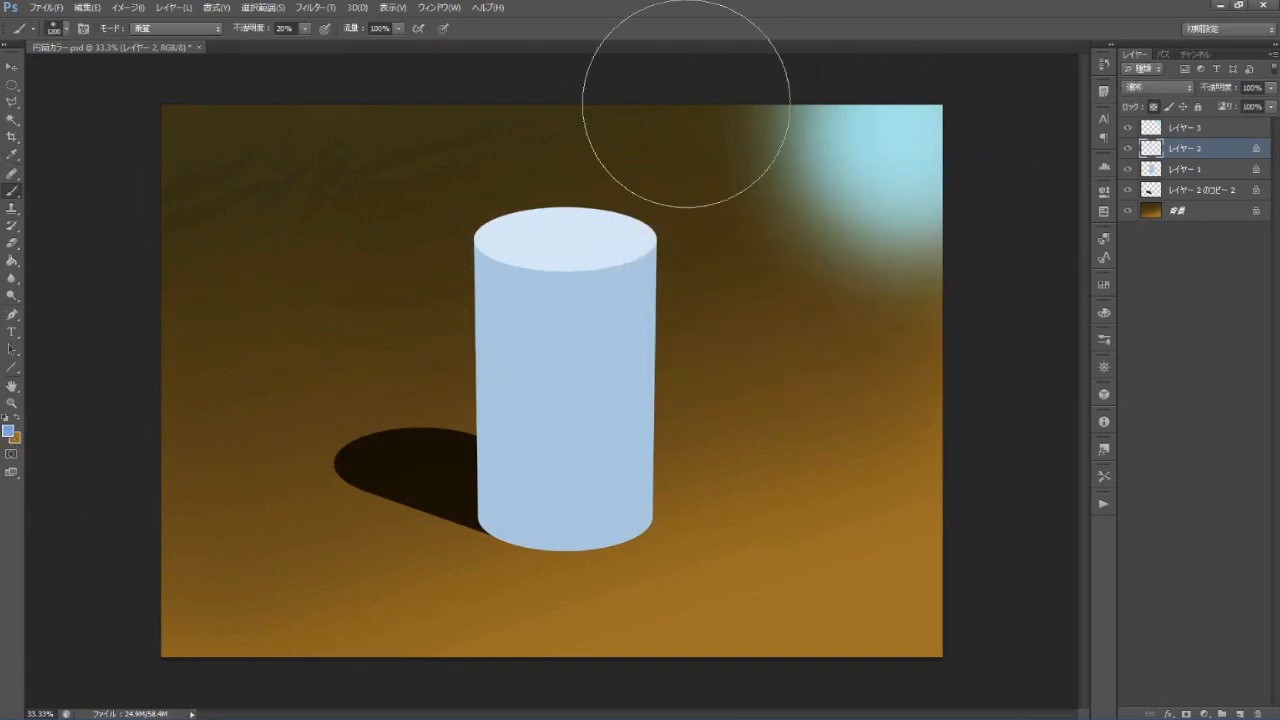
# - Set the brush to Normal mode at 600 pixels and brush a soft blue gradient along the back edge of the cylinder's top
pyautogui.click(180, 29)
pyautogui.click(185, 43)
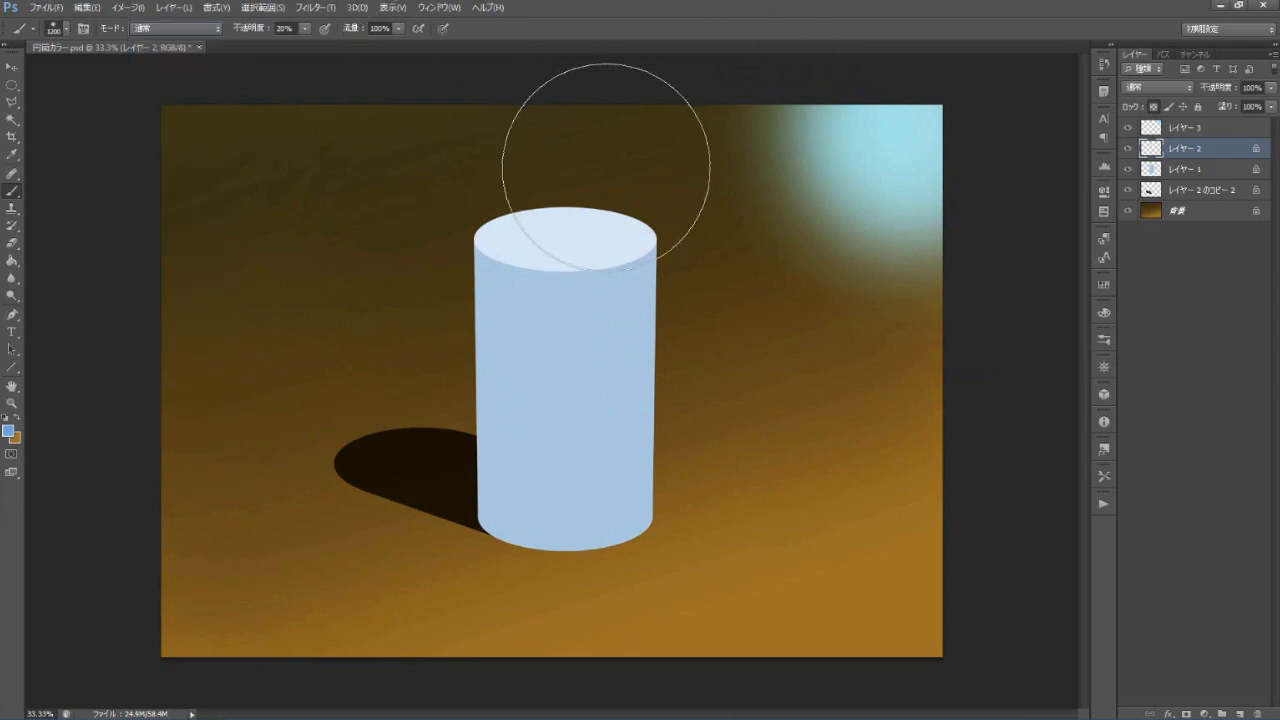
pyautogui.press('[')
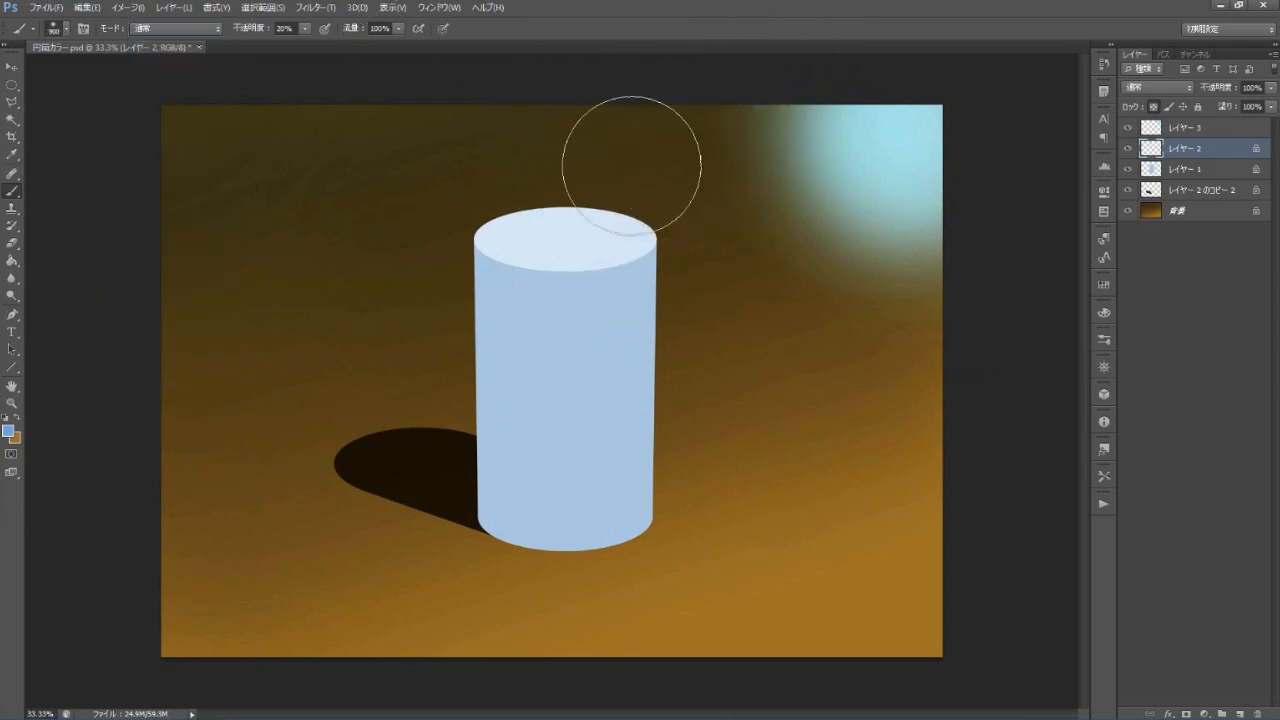
pyautogui.press('[')
pyautogui.press('[')
pyautogui.press('[')
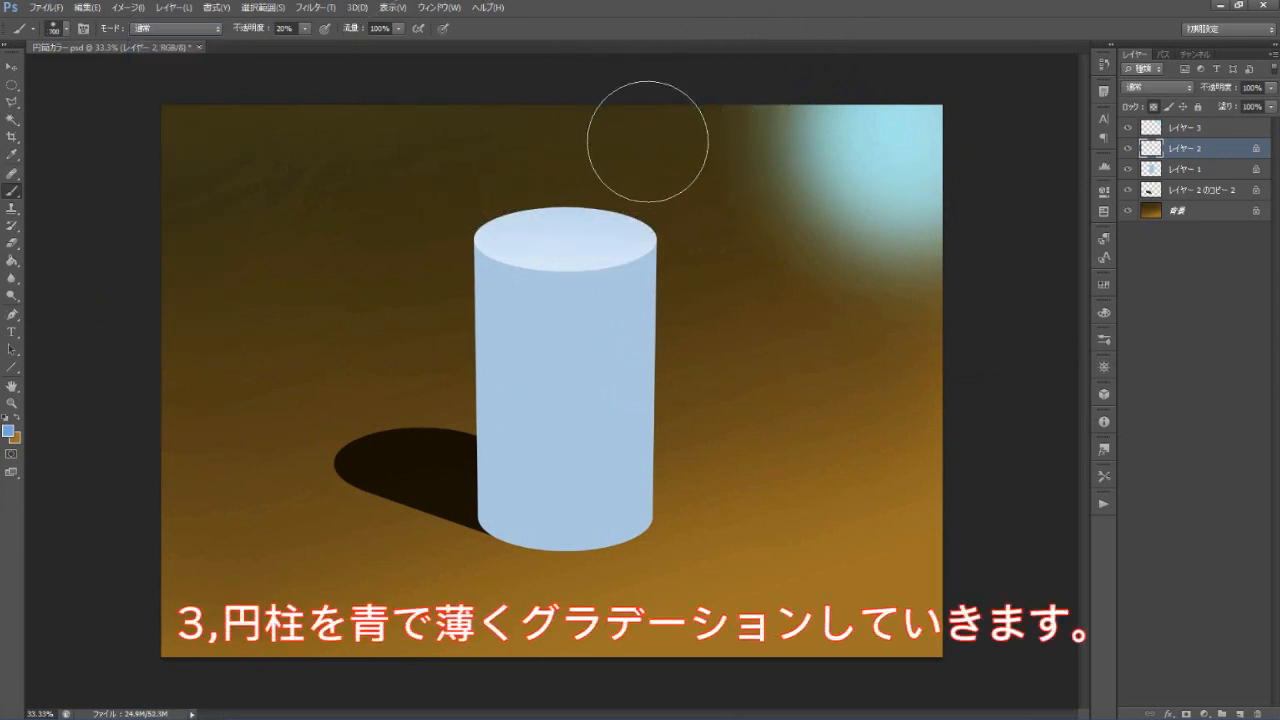
pyautogui.moveTo(559, 159)
pyautogui.mouseDown()
pyautogui.moveTo(602, 166)
pyautogui.moveTo(394, 184)
pyautogui.moveTo(651, 168)
pyautogui.moveTo(351, 204)
pyautogui.moveTo(697, 153)
pyautogui.mouseUp()
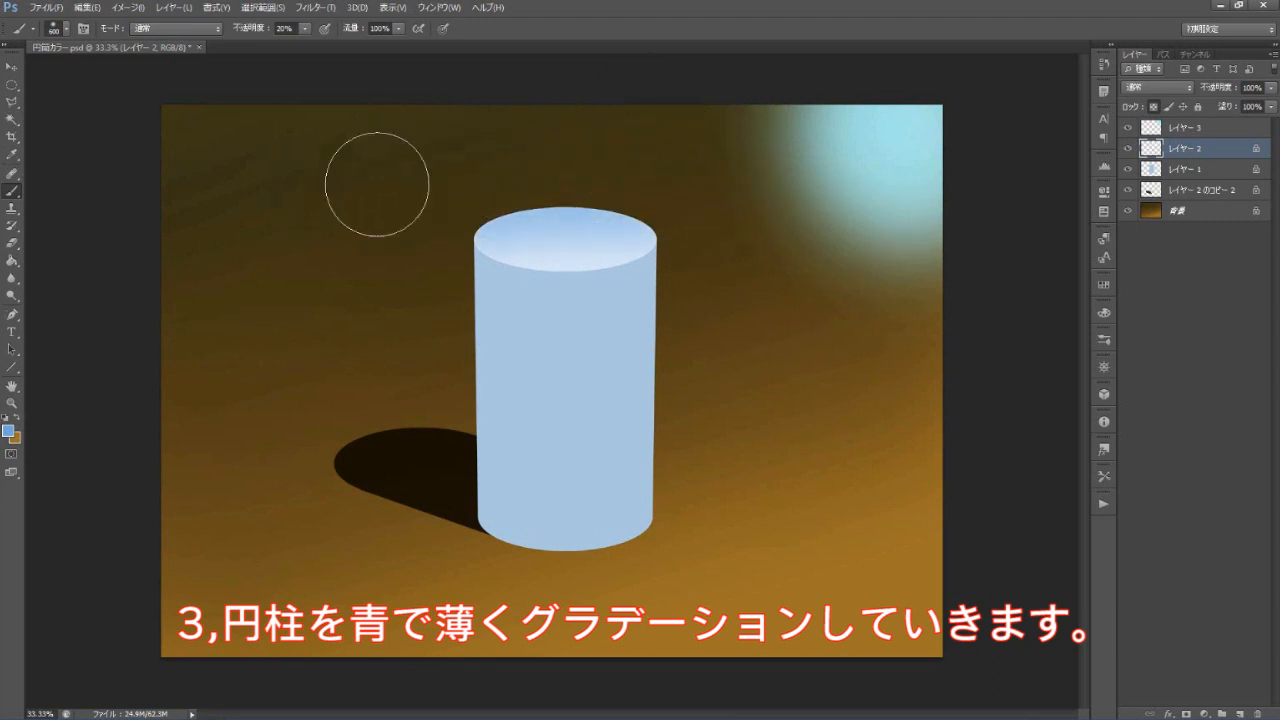
# - Choose a darker, muted blue and brush soft shading down the left side of the cylinder body on レイヤー 1
pyautogui.click(9, 432)
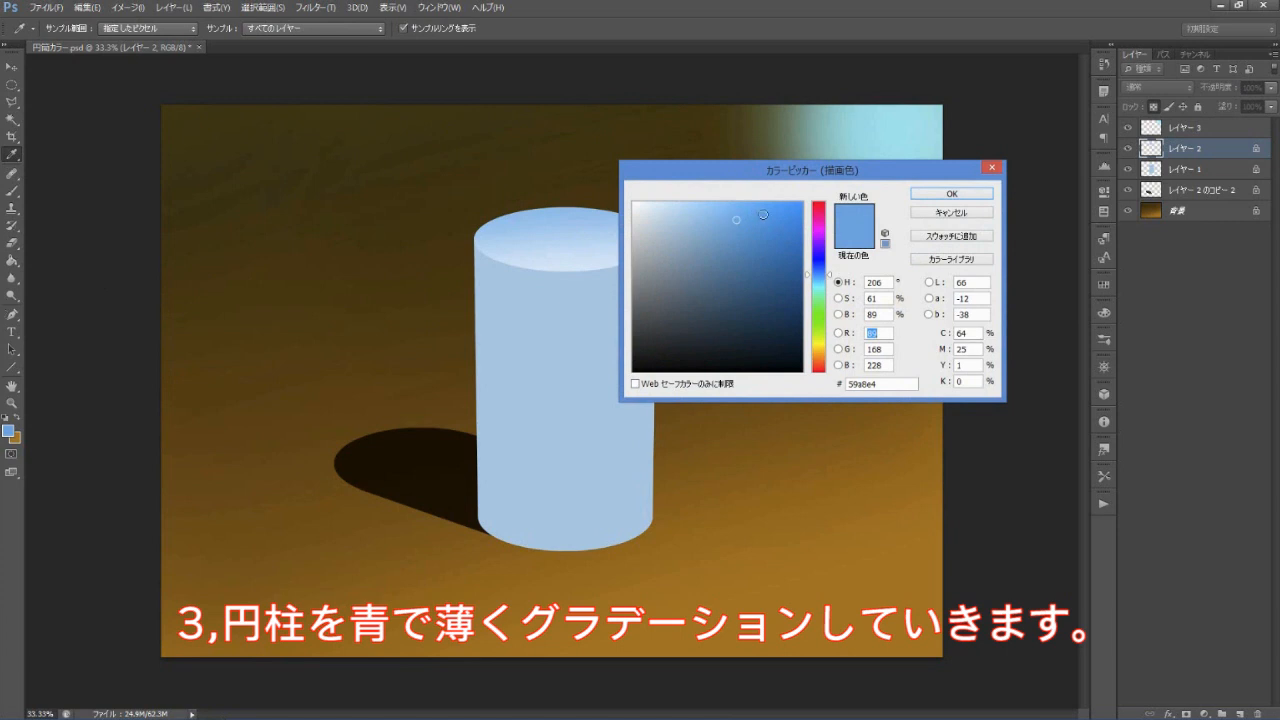
pyautogui.click(715, 252)
pyautogui.click(951, 193)
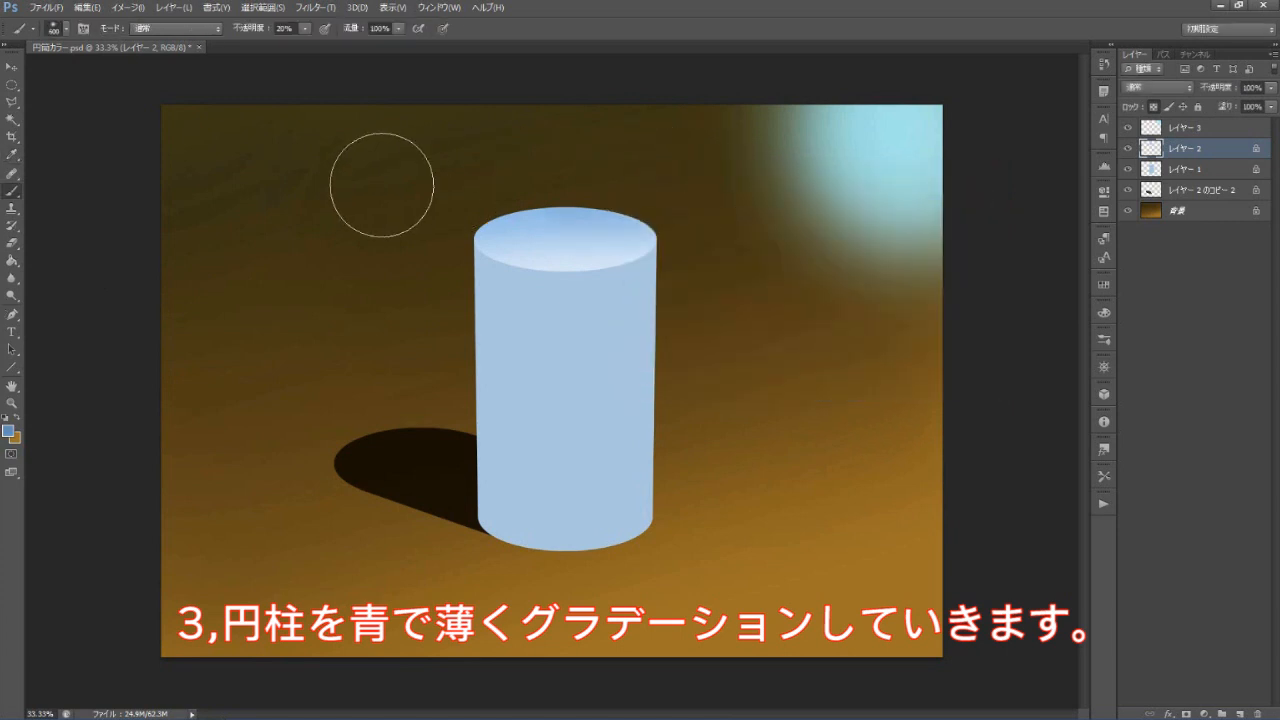
pyautogui.keyDown('ctrl'); pyautogui.click(602, 352); pyautogui.keyUp('ctrl')
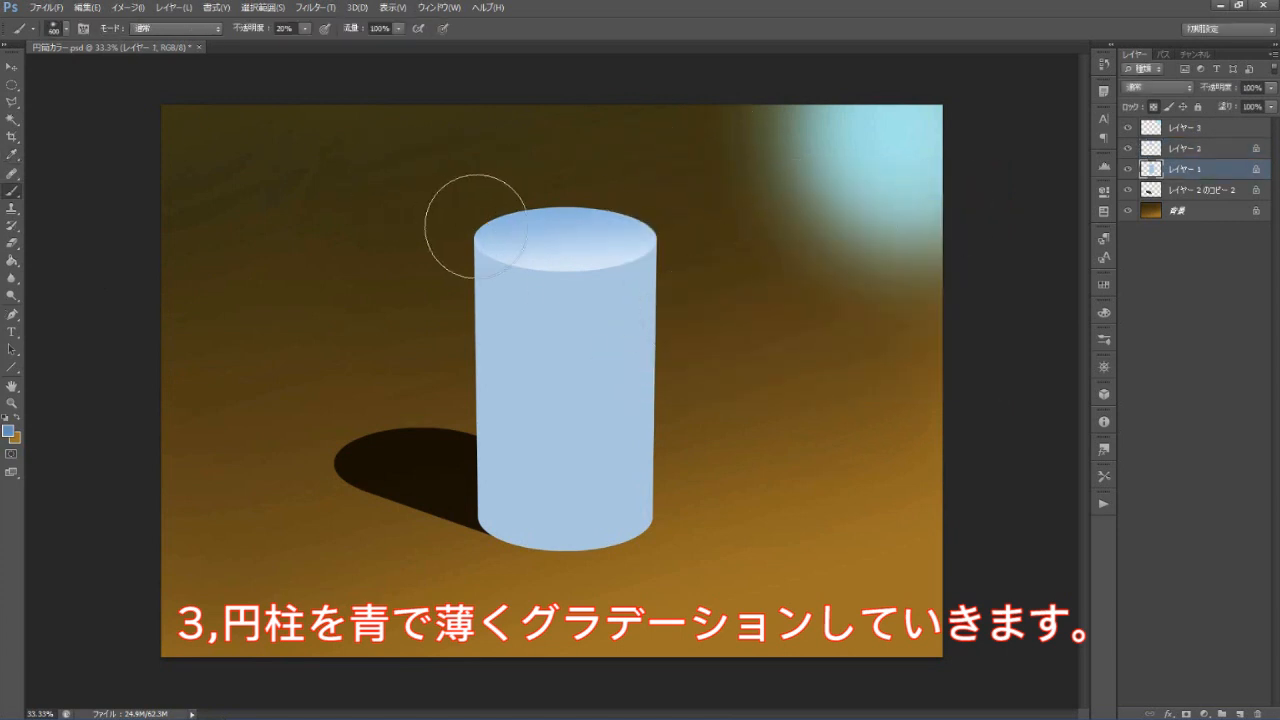
pyautogui.moveTo(482, 452)
pyautogui.mouseDown()
pyautogui.moveTo(477, 206)
pyautogui.moveTo(449, 674)
pyautogui.moveTo(489, 177)
pyautogui.moveTo(467, 557)
pyautogui.moveTo(512, 232)
pyautogui.moveTo(487, 500)
pyautogui.mouseUp()
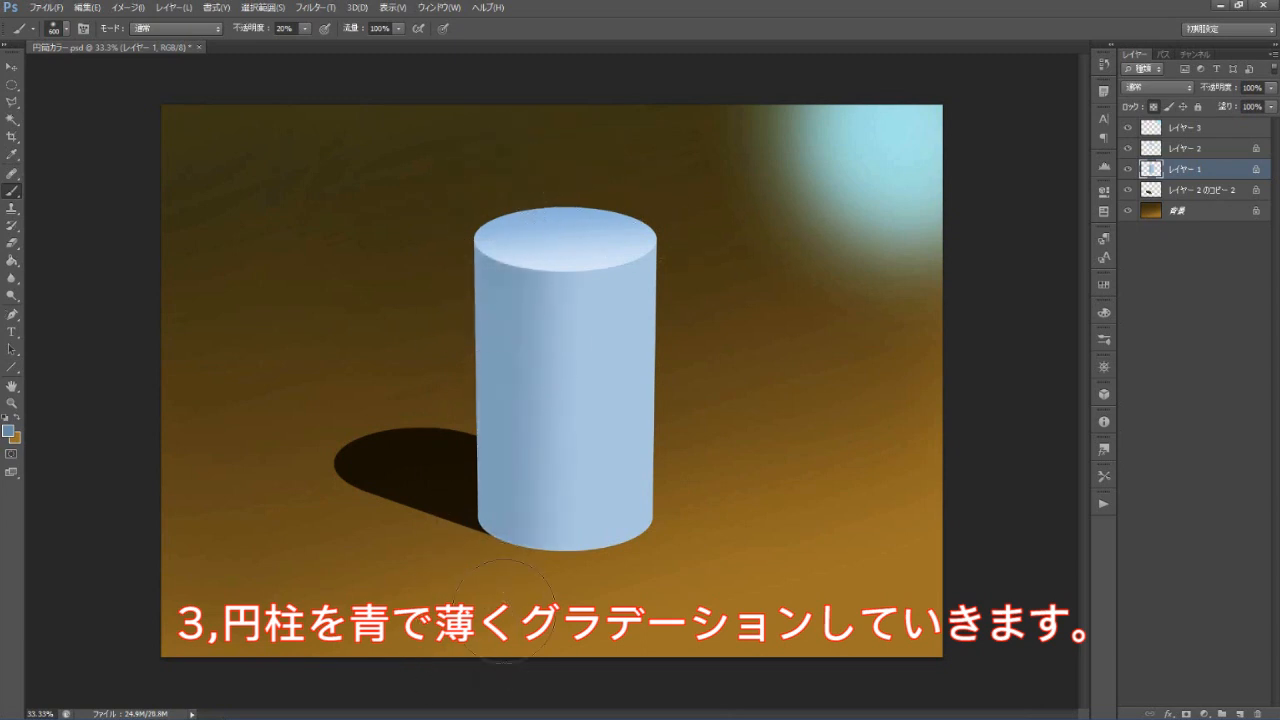
# - Shade the cylinder body's right edge with the same blue using a 300-pixel brush
pyautogui.press('[')
pyautogui.press('[')
pyautogui.press('[')
pyautogui.moveTo(680, 190)
pyautogui.mouseDown()
pyautogui.moveTo(691, 195)
pyautogui.moveTo(649, 540)
pyautogui.mouseUp()
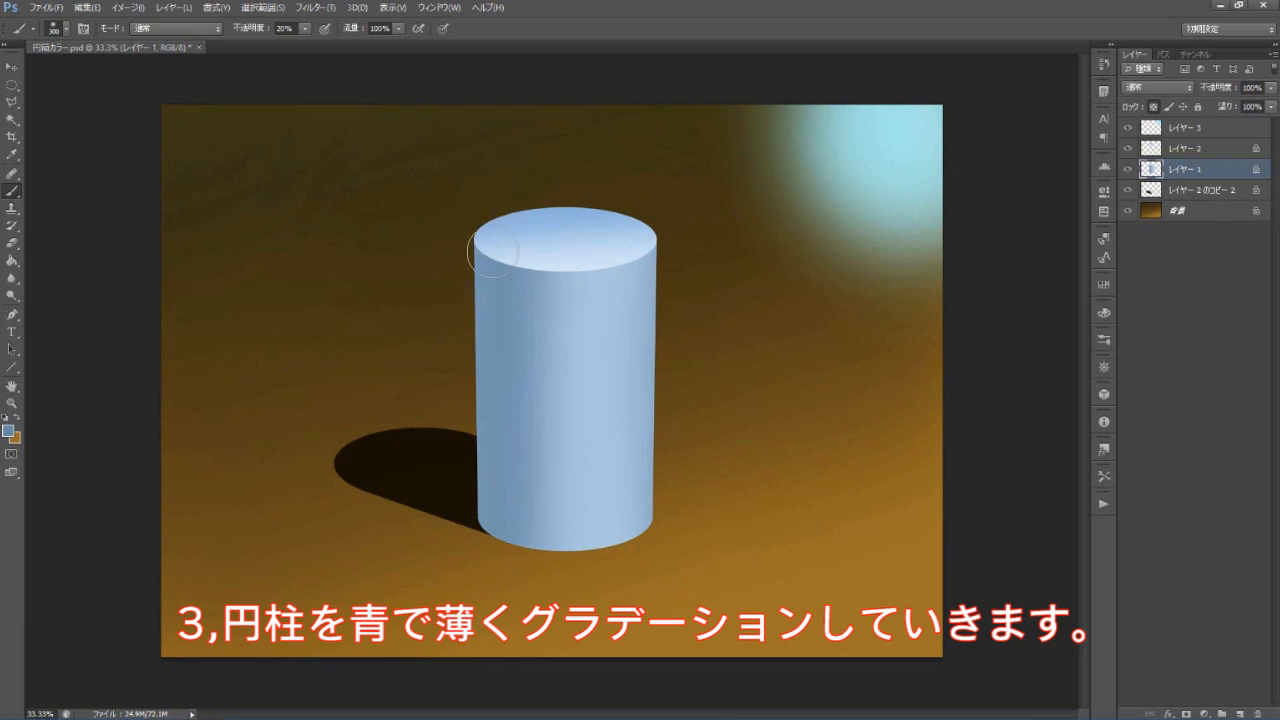
# - Deepen the shading down the cylinder body's left side in Multiply mode, enlarging the brush to 500 pixels
pyautogui.click(205, 30)
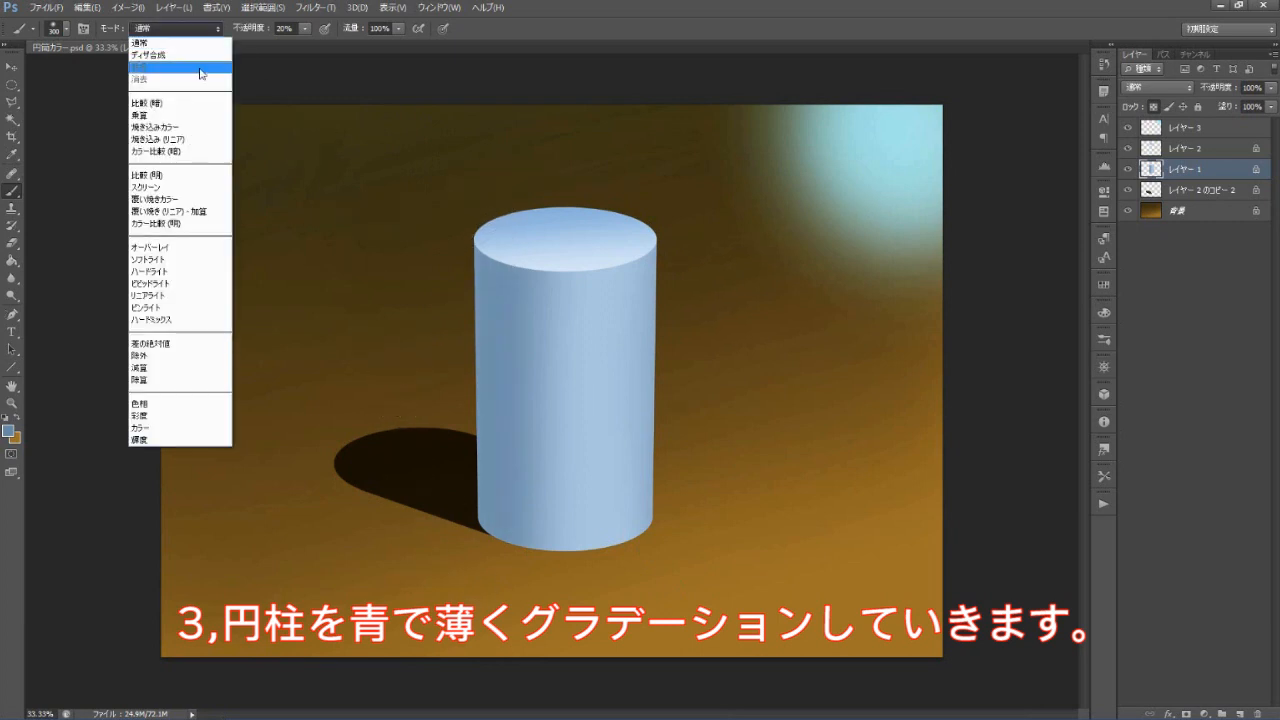
pyautogui.click(195, 118)
pyautogui.moveTo(475, 691)
pyautogui.mouseDown()
pyautogui.moveTo(531, 189)
pyautogui.moveTo(500, 570)
pyautogui.mouseUp()
pyautogui.press(']')
pyautogui.press(']')
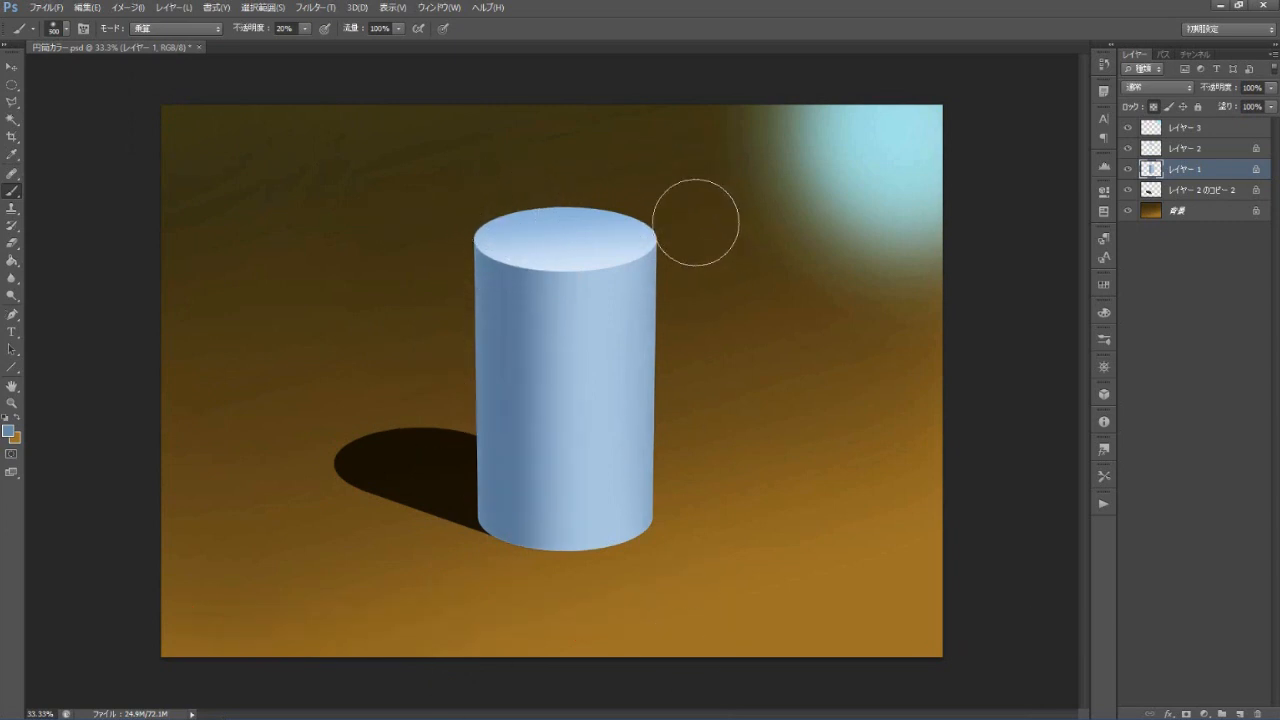
pyautogui.moveTo(515, 255); pyautogui.dragTo(512, 540)
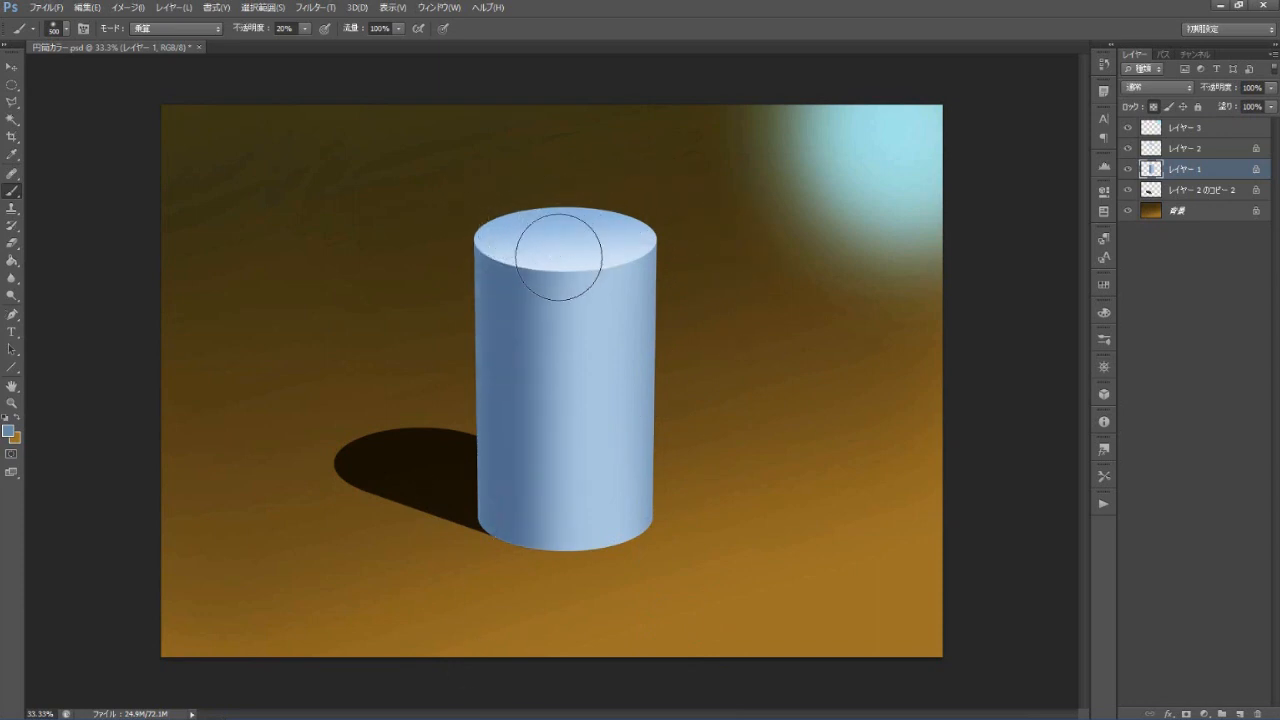
# - Extend the Multiply shading across the body's left side and below the top rim, stepping back and forth through the strokes
pyautogui.moveTo(513, 255)
pyautogui.mouseDown()
pyautogui.moveTo(577, 225)
pyautogui.moveTo(495, 362)
pyautogui.moveTo(584, 198)
pyautogui.moveTo(578, 204)
pyautogui.mouseUp()
pyautogui.hotkey('ctrl', 'alt', 'z')
pyautogui.hotkey('ctrl', 'alt', 'z')
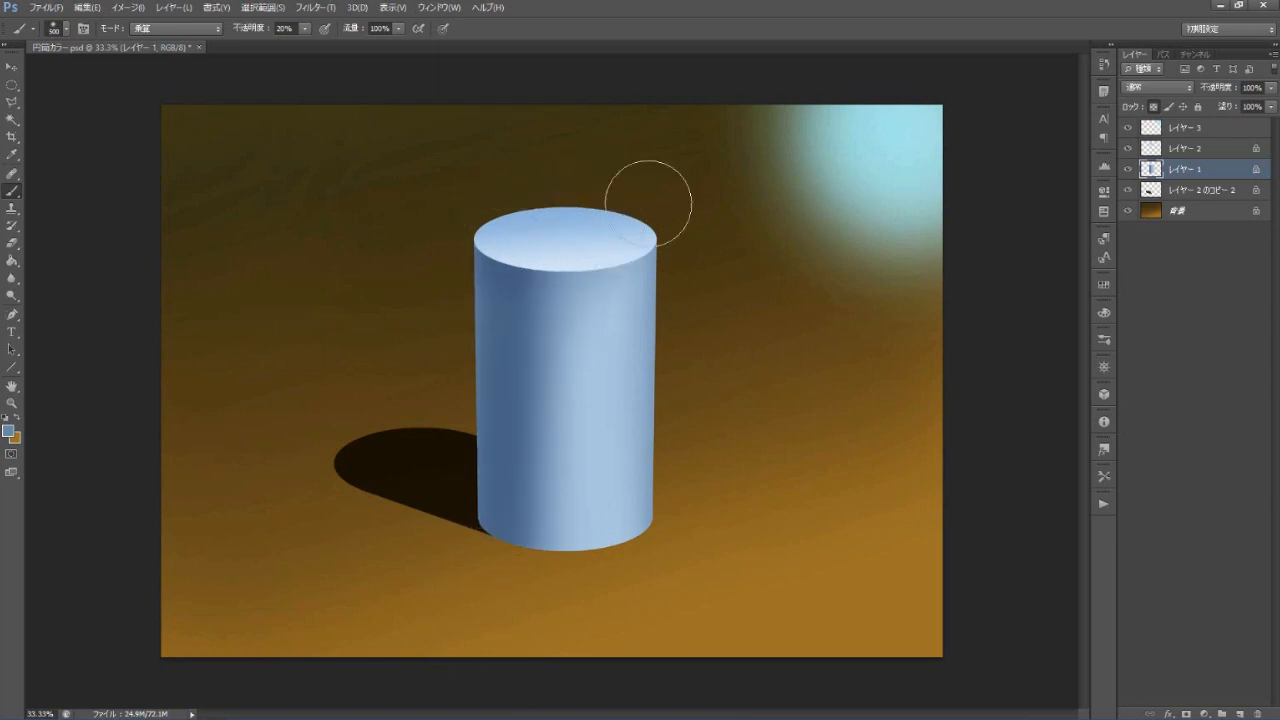
pyautogui.hotkey('ctrl', 'shift', 'z')
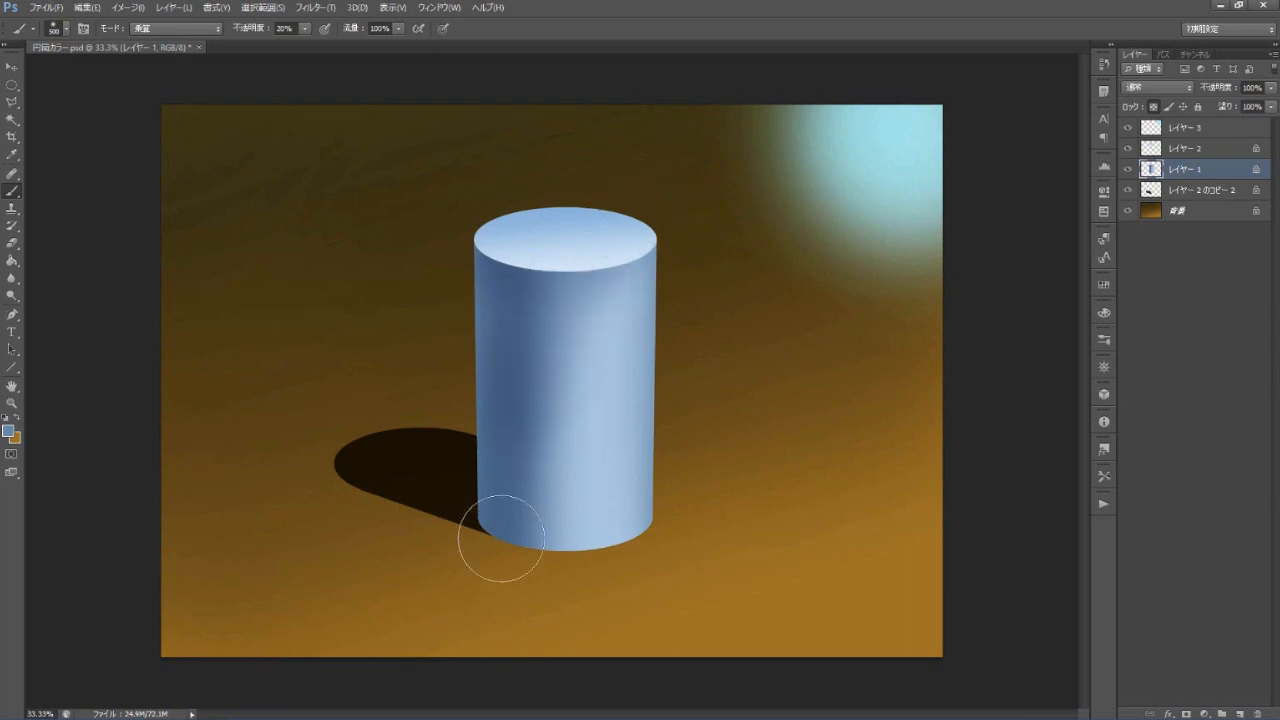
pyautogui.hotkey('ctrl', 'shift', 'z')
pyautogui.hotkey('ctrl', 'shift', 'z')
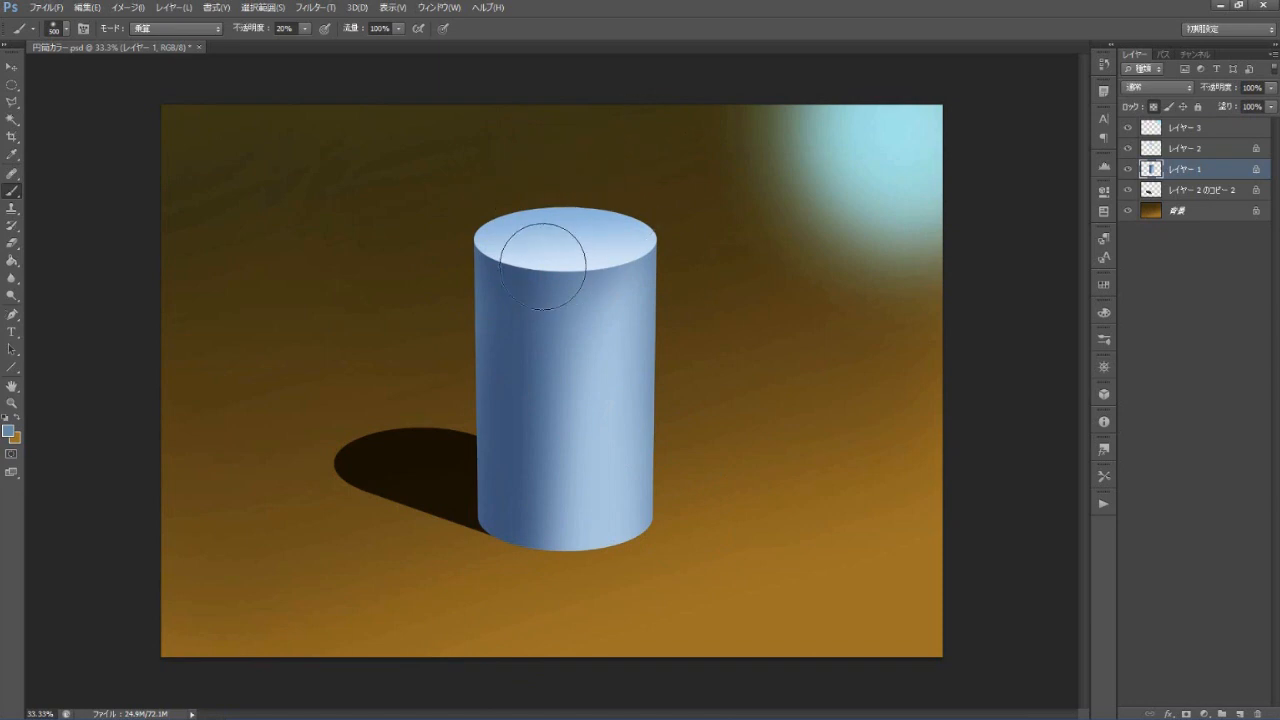
# - Brush a narrow dark core shadow down the cylinder body near its left edge with a 250-pixel brush
pyautogui.press('[')
pyautogui.press('[')
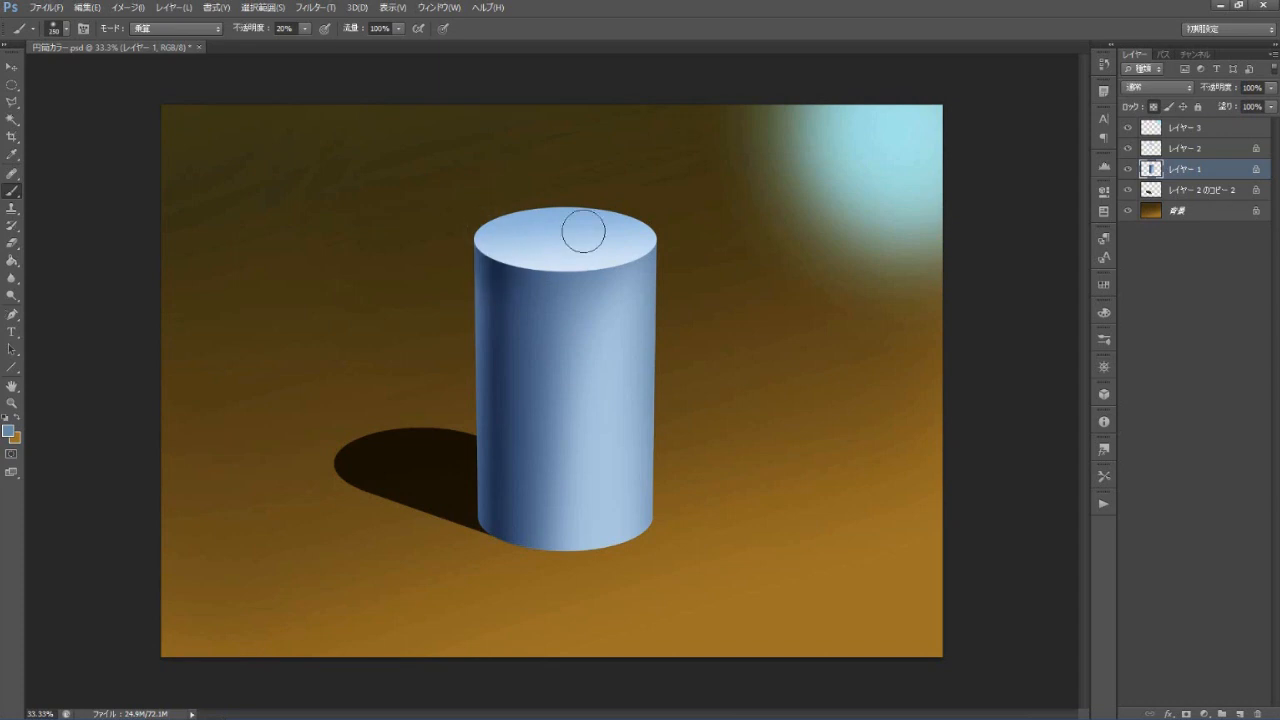
pyautogui.moveTo(486, 265); pyautogui.dragTo(497, 502)
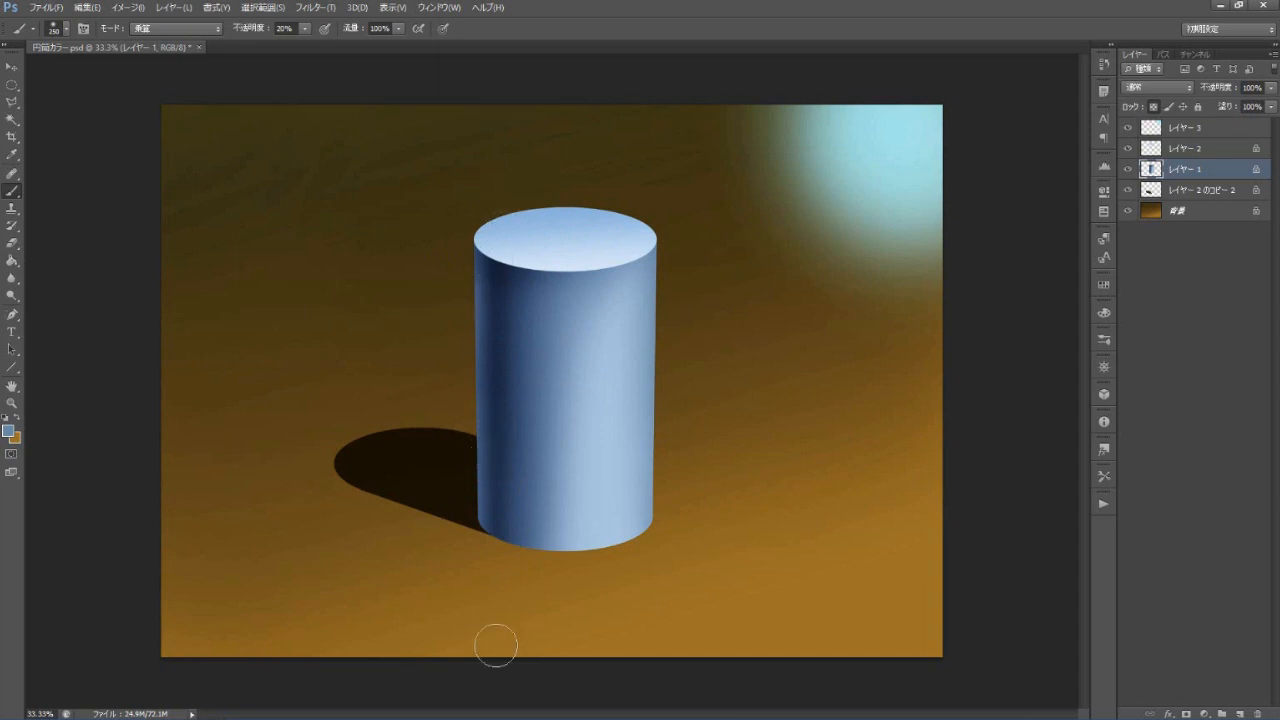
# - Sample the brown of the front floor as the foreground colour and return the brush to Normal mode
pyautogui.keyDown('alt'); pyautogui.click(441, 598); pyautogui.keyUp('alt')
pyautogui.click(190, 28)
pyautogui.click(193, 40)
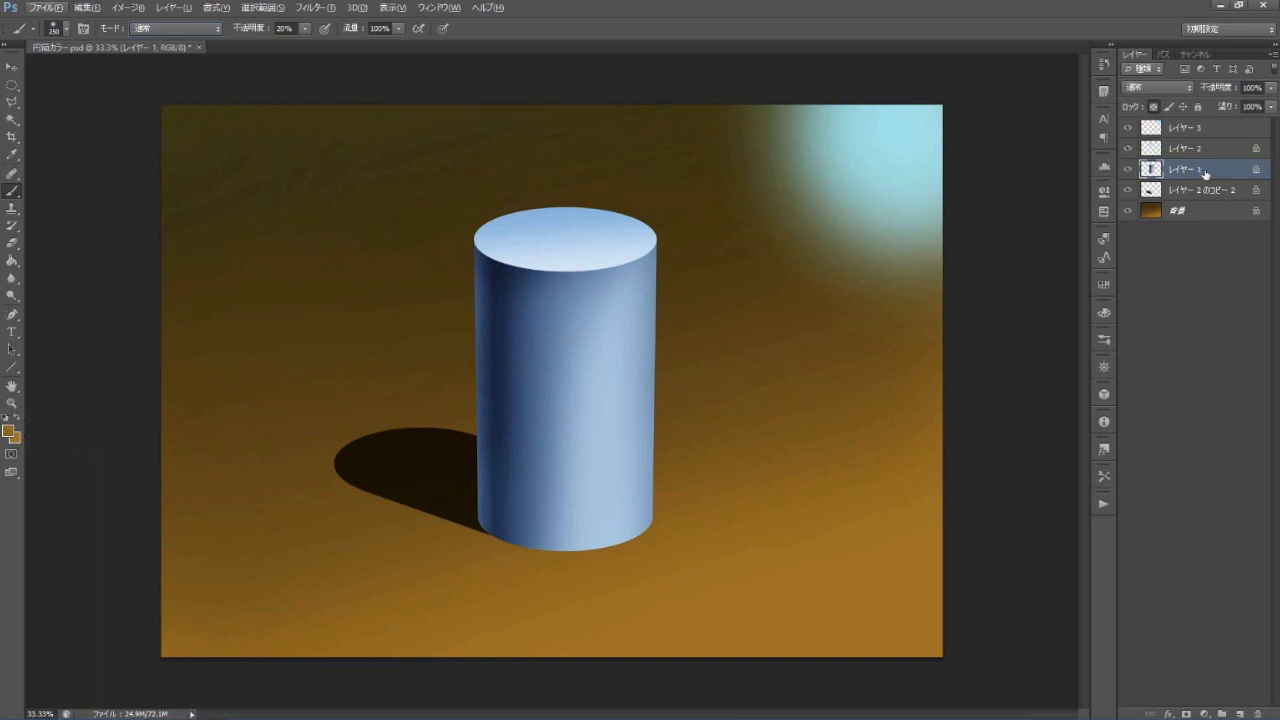
# - Duplicate レイヤー 1, move the copy straight down below the cylinder's base and place its layer beneath レイヤー 1
pyautogui.moveTo(1205, 174); pyautogui.dragTo(1239, 713)
pyautogui.click(14, 68)
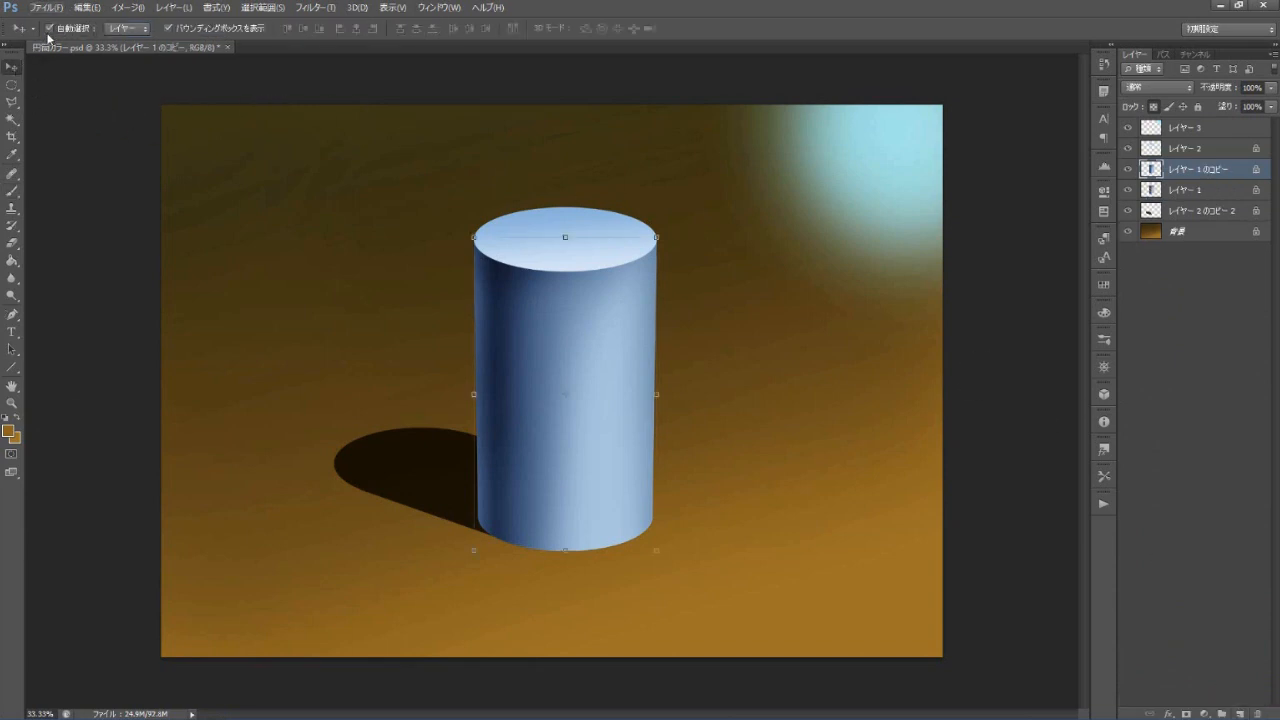
pyautogui.moveTo(520, 392); pyautogui.dragTo(528, 635)
pyautogui.moveTo(1176, 187); pyautogui.dragTo(1178, 199)
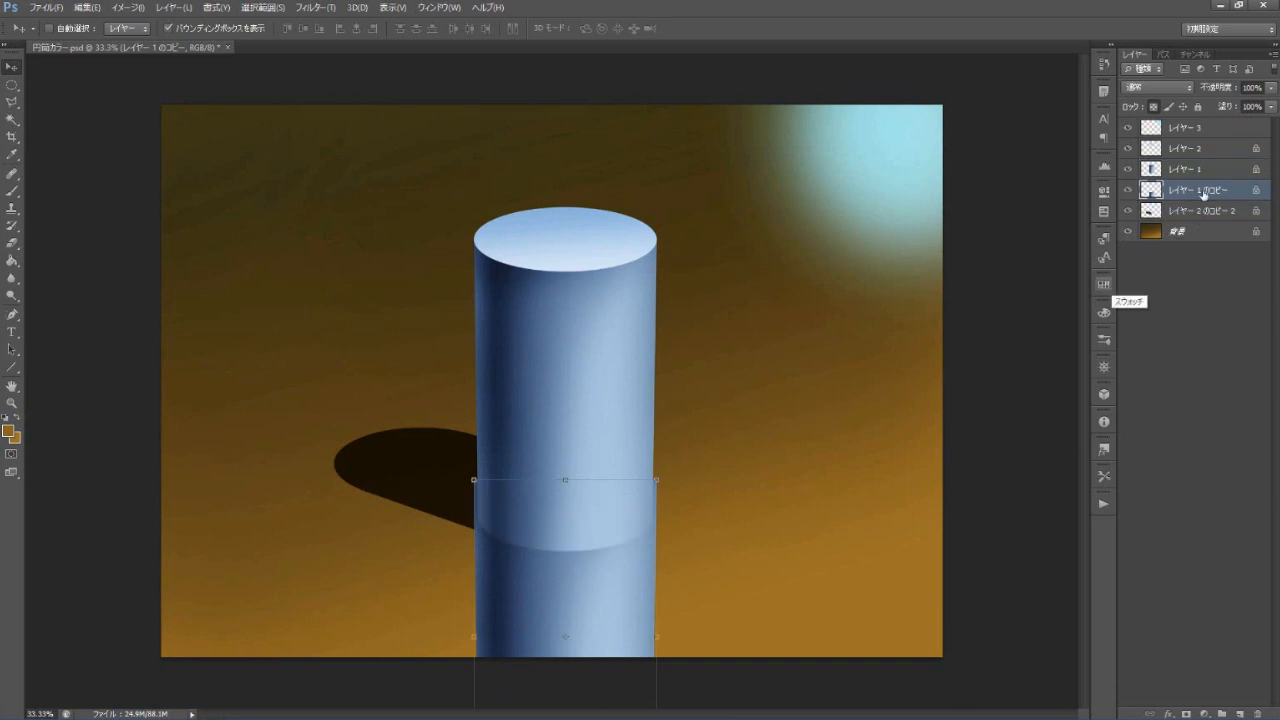
# - Transform the copied body's width so its sides line up with the base of the original cylinder
pyautogui.click(657, 636)
pyautogui.moveTo(654, 636); pyautogui.dragTo(651, 635)
pyautogui.press('Return')
pyautogui.scroll(1, 571, 523)
pyautogui.scroll(-1, 763, 527)
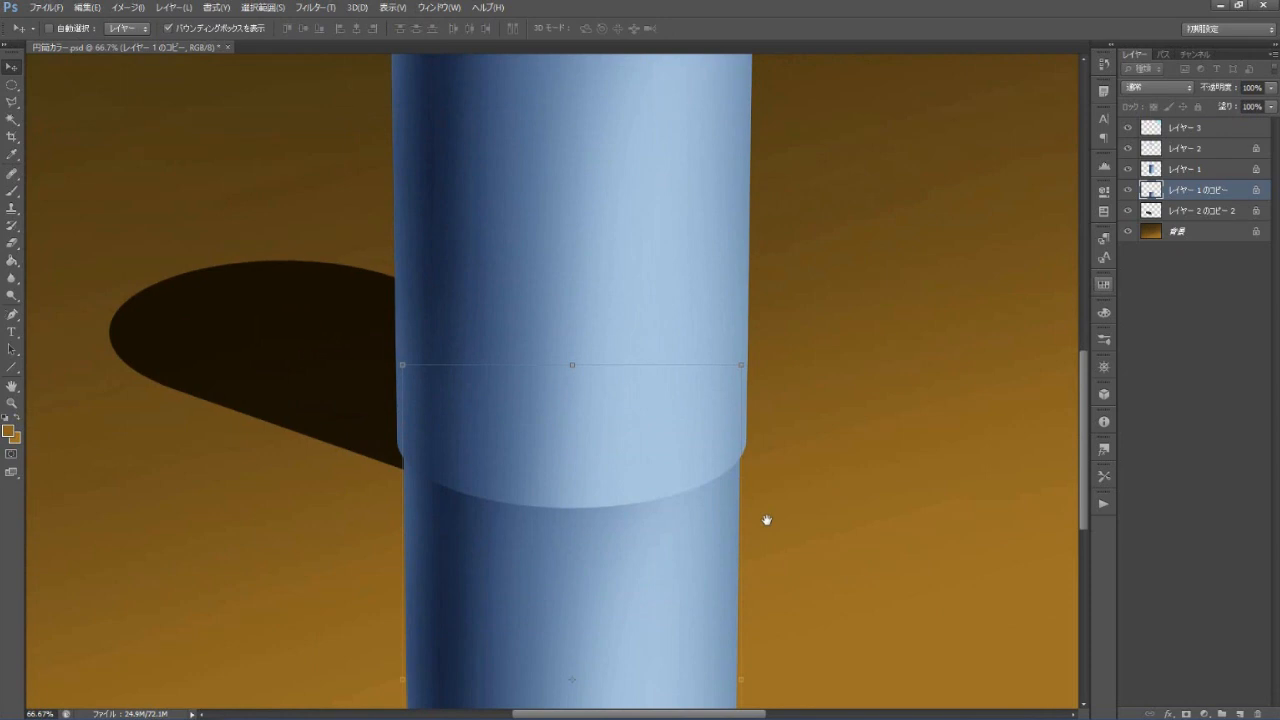
pyautogui.moveTo(743, 678); pyautogui.dragTo(747, 675)
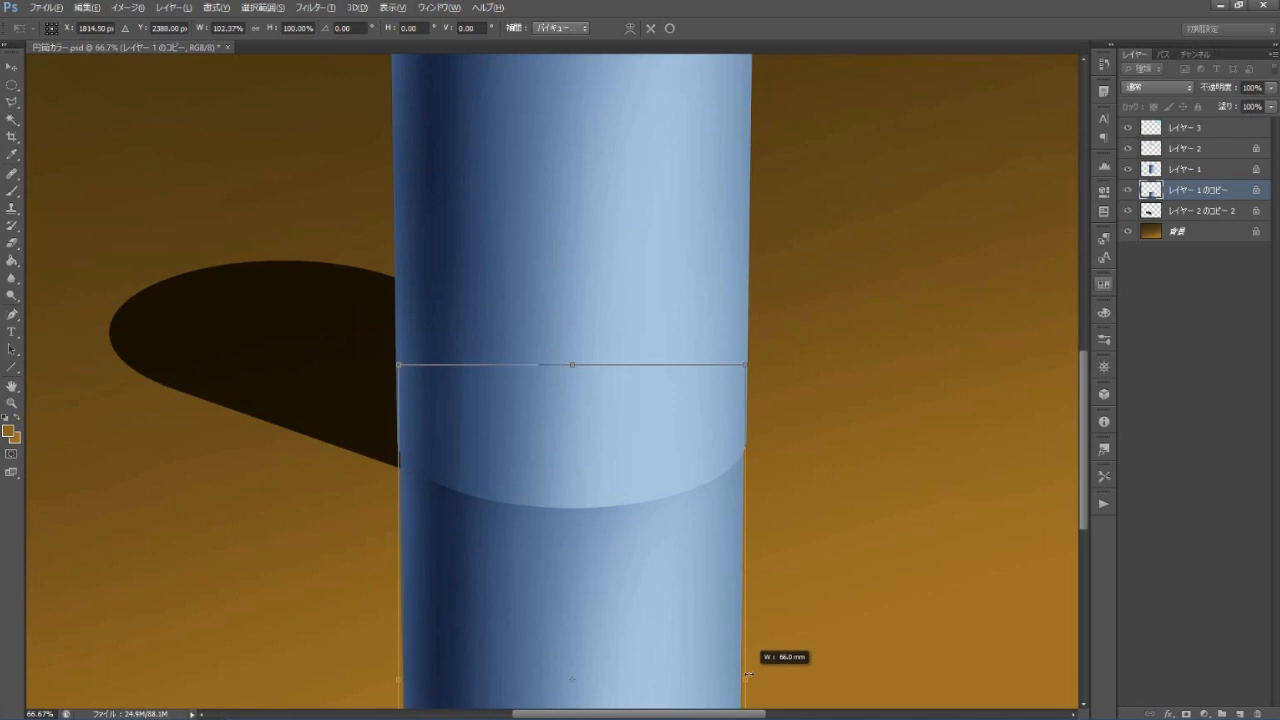
pyautogui.moveTo(749, 675); pyautogui.dragTo(750, 676)
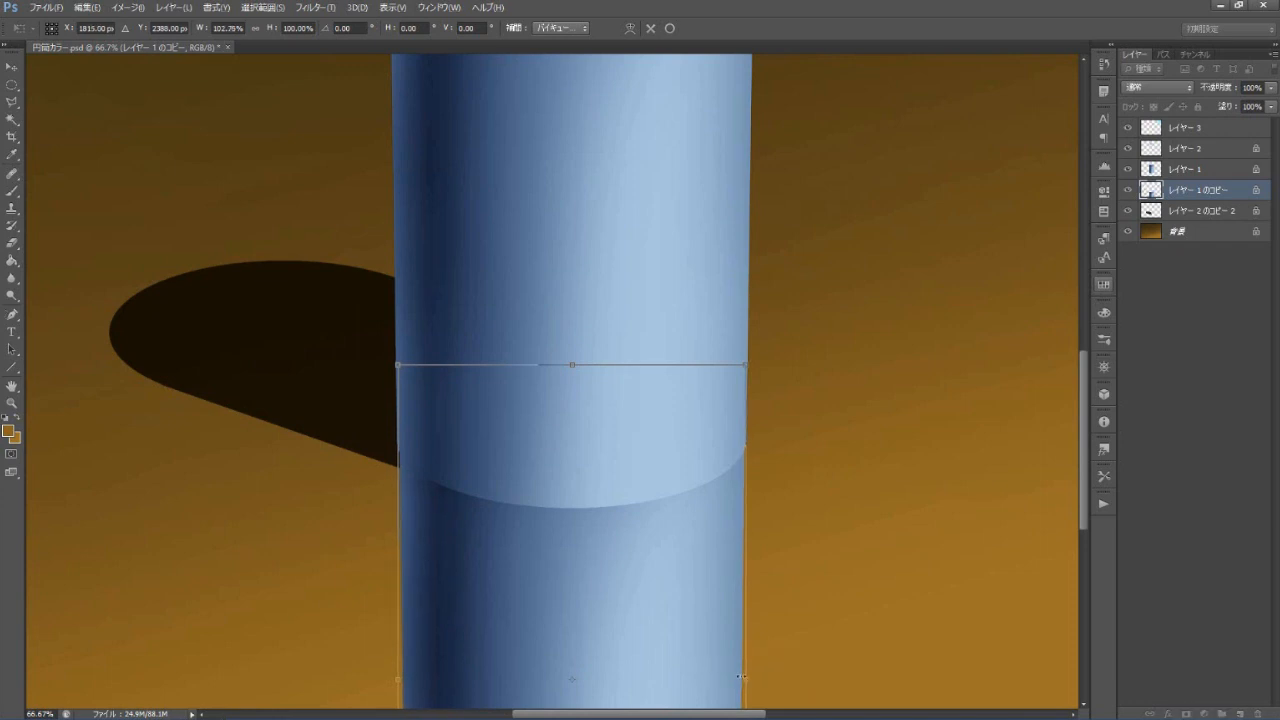
pyautogui.press('Return')
# - Lower the opacity of the copied body layer to 59% to make it a translucent floor reflection
pyautogui.keyDown('ctrl'); pyautogui.keyDown('alt'); pyautogui.click(820, 380); pyautogui.keyUp('alt'); pyautogui.keyUp('ctrl')
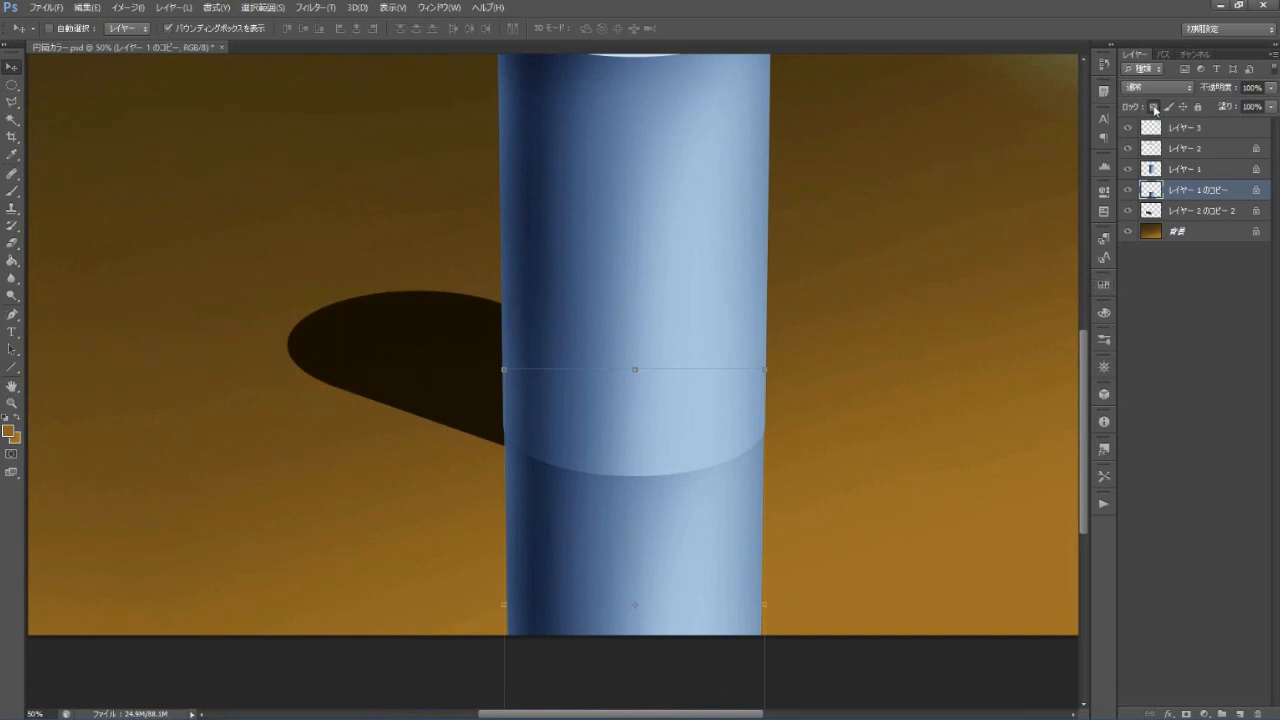
pyautogui.moveTo(1270, 90); pyautogui.dragTo(1245, 108)
pyautogui.keyDown('ctrl'); pyautogui.keyDown('alt'); pyautogui.click(917, 331); pyautogui.keyUp('alt'); pyautogui.keyUp('ctrl')
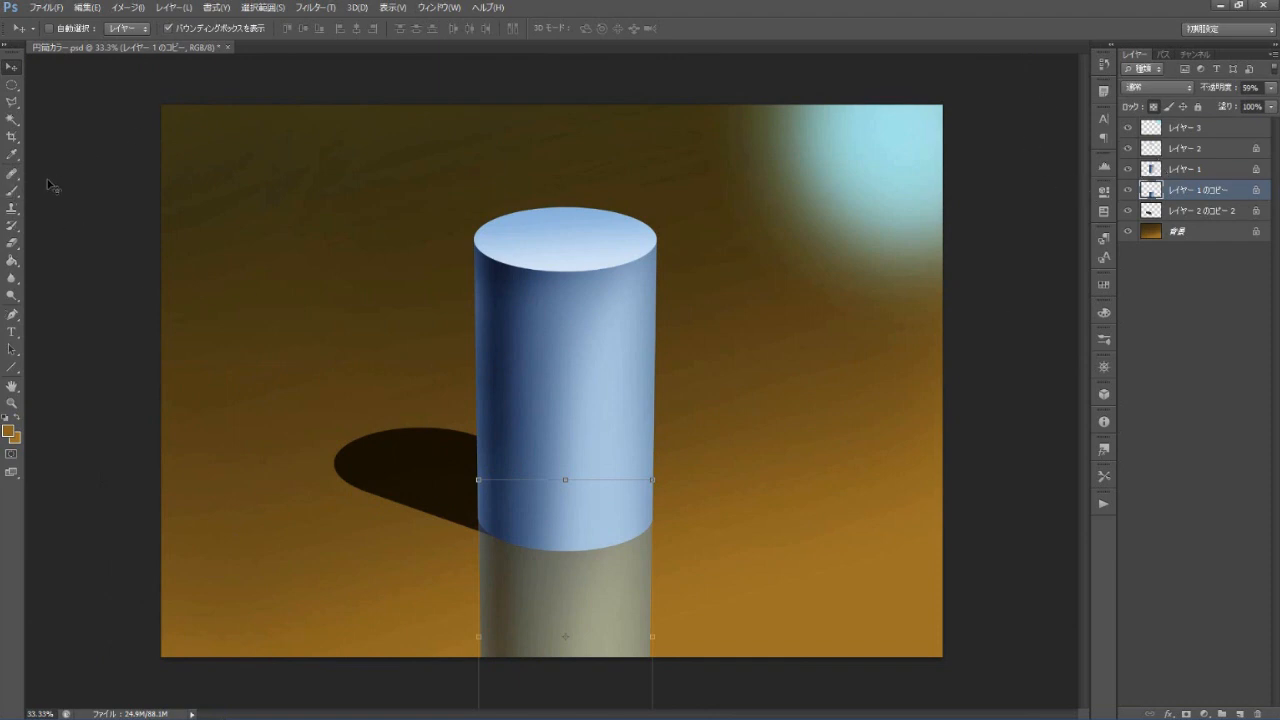
# - Return to the Brush tool, sample the light blue of the cylinder's top and change the foreground colour to white
pyautogui.click(12, 192)
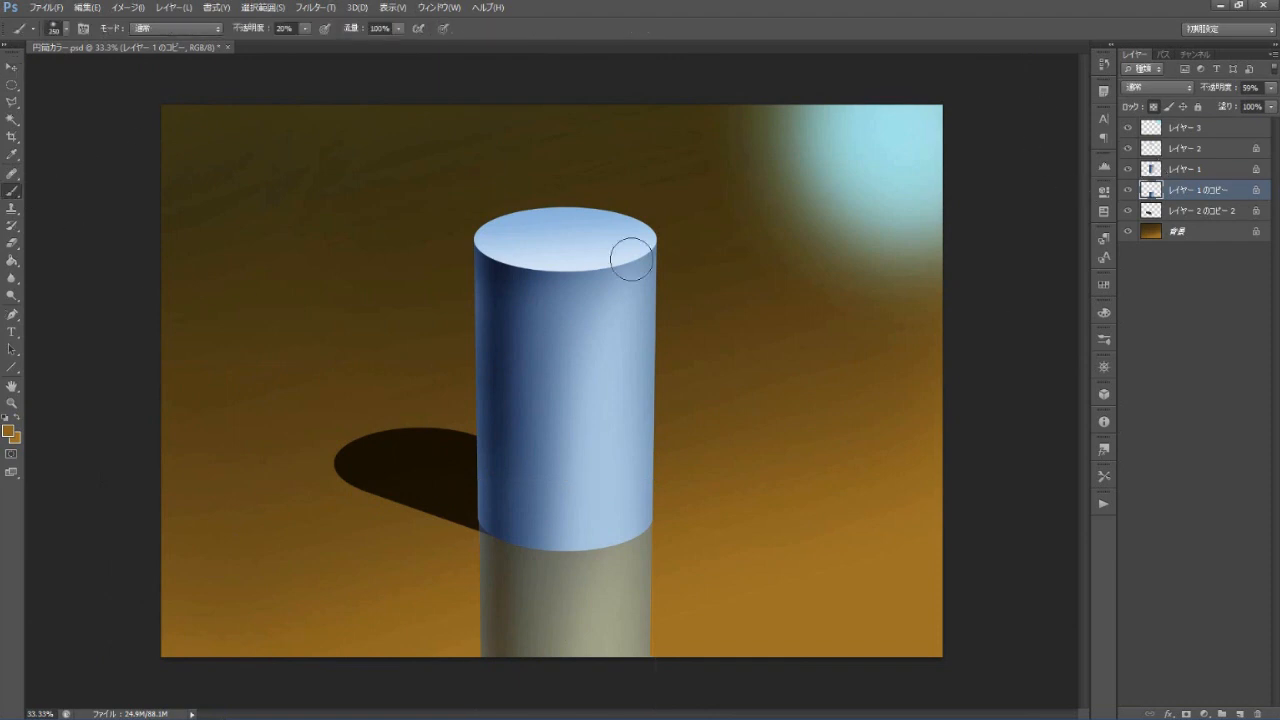
pyautogui.keyDown('alt'); pyautogui.click(571, 256); pyautogui.keyUp('alt')
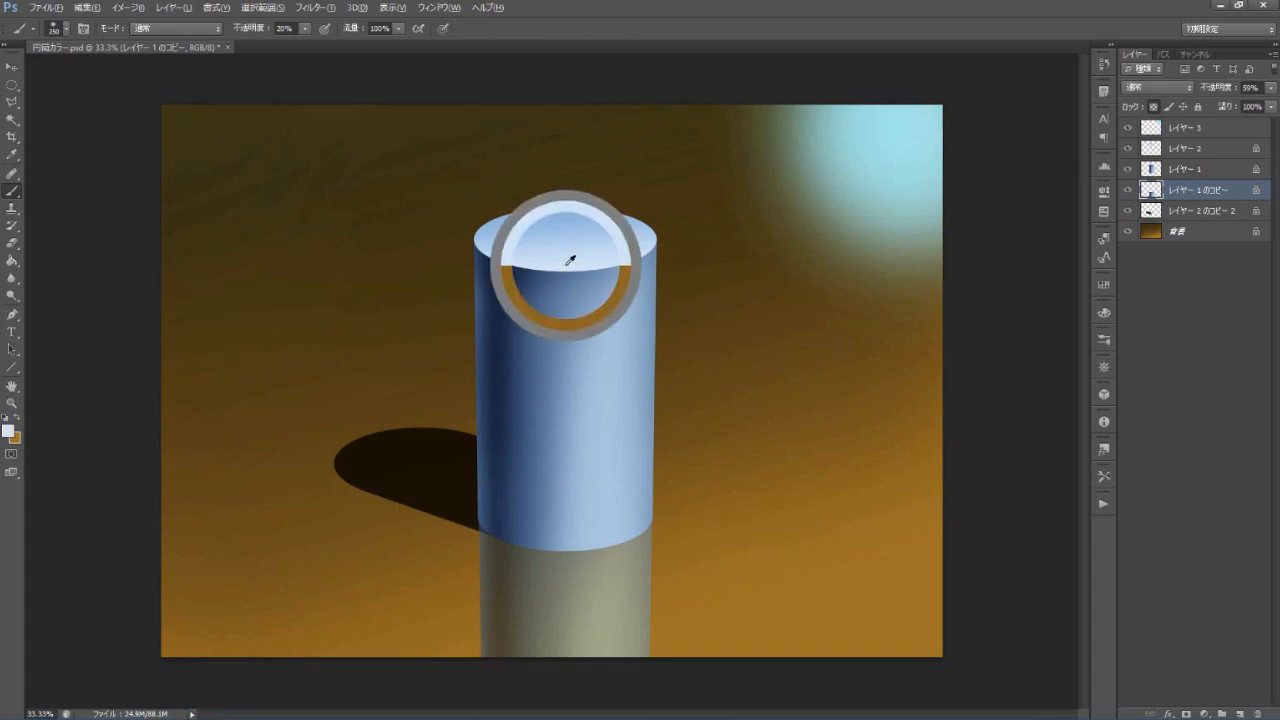
pyautogui.press('i')
pyautogui.click(8, 431)
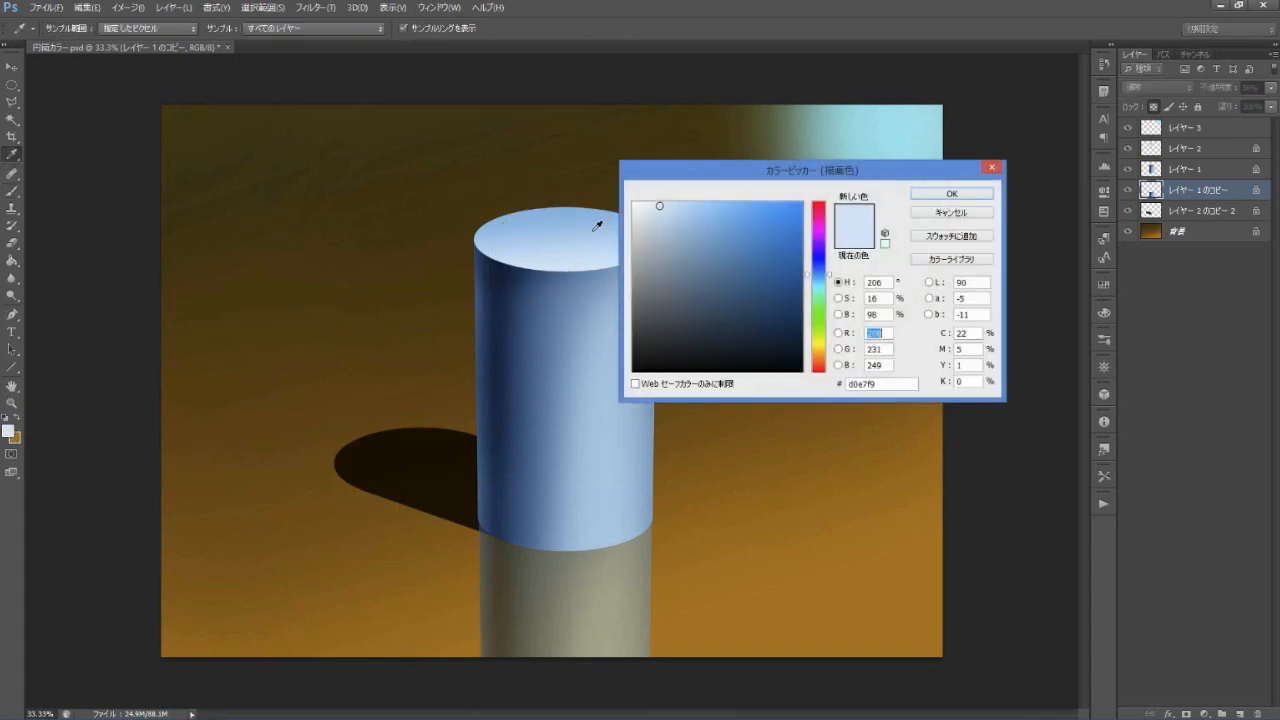
pyautogui.click(952, 193)
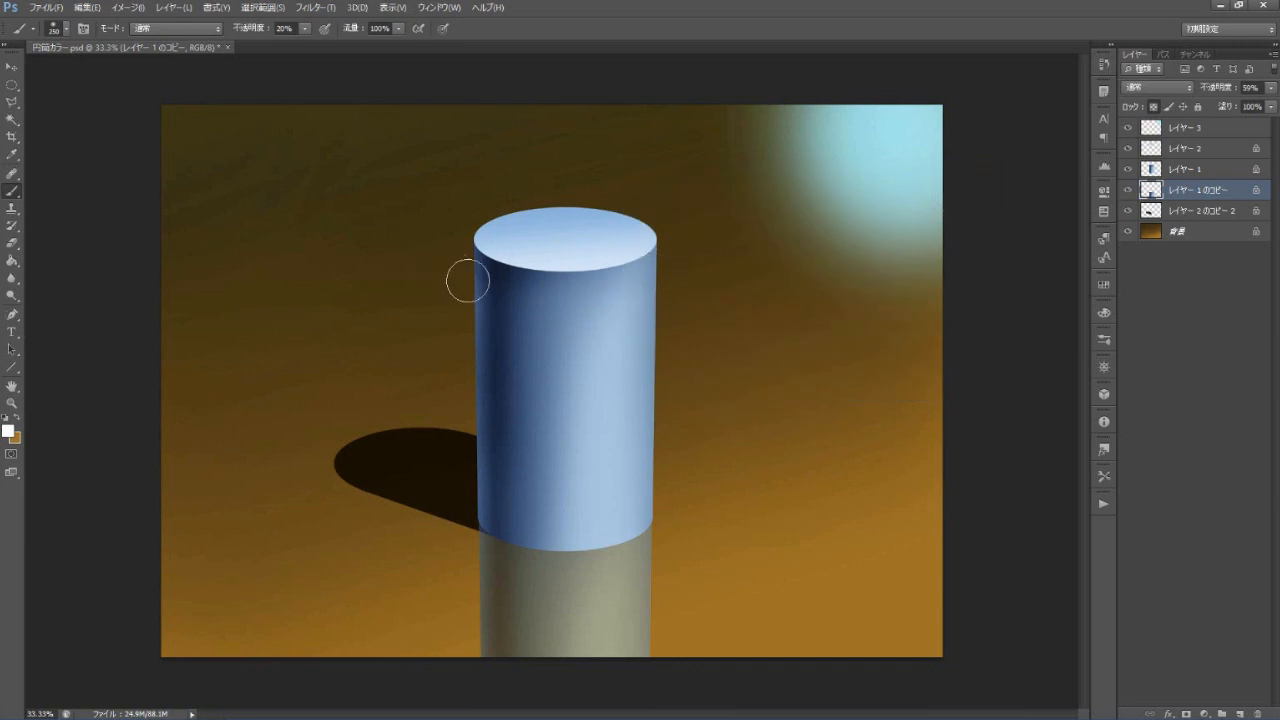
# - Brush a soft white highlight onto the front of the cylinder's top on レイヤー 2 with a 300-pixel brush
pyautogui.press(']')
pyautogui.click(1180, 148)
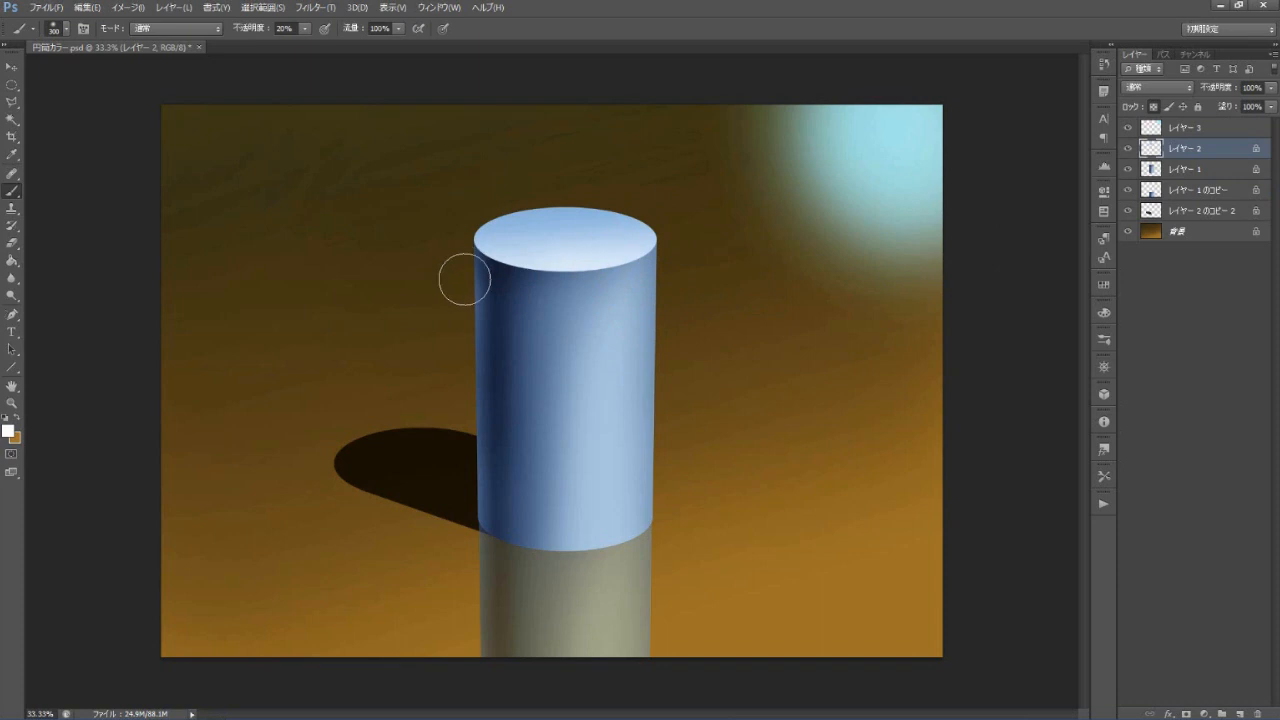
pyautogui.click(609, 375)
pyautogui.click(15, 70)
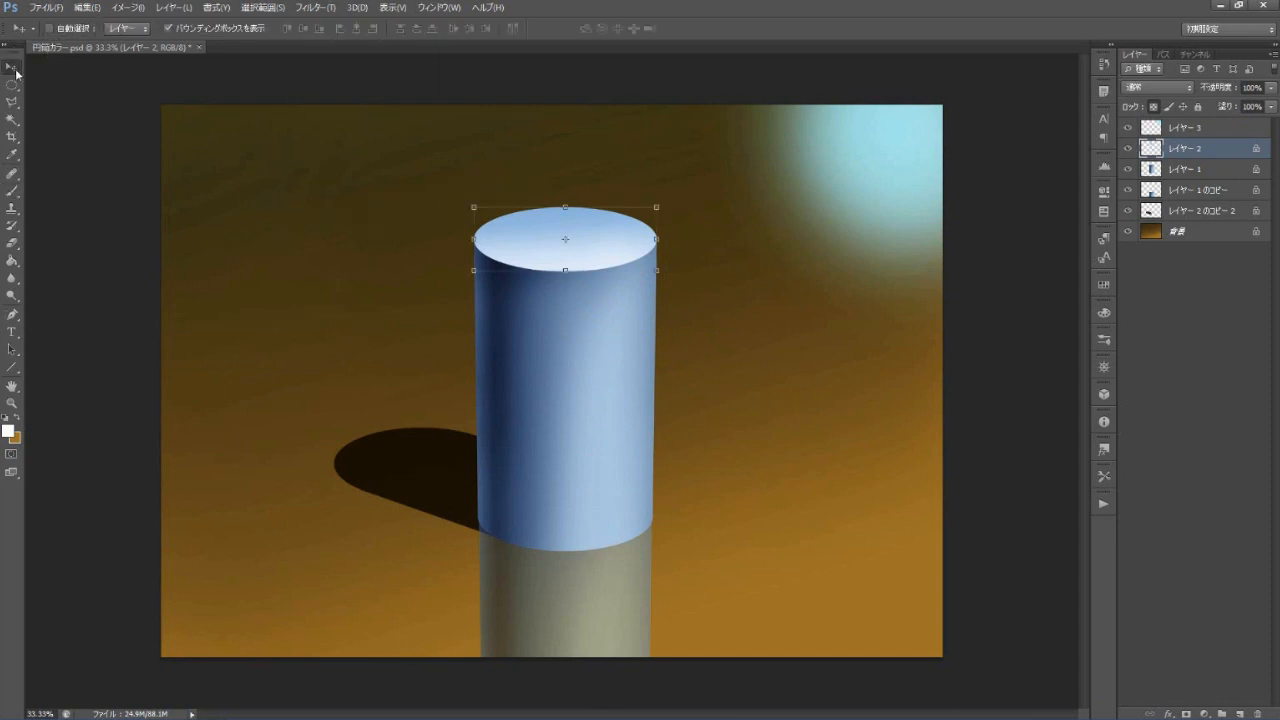
# - Brush a soft white highlight down the lit side of the cylinder's body on レイヤー 1 with a 500-pixel brush
pyautogui.click(12, 190)
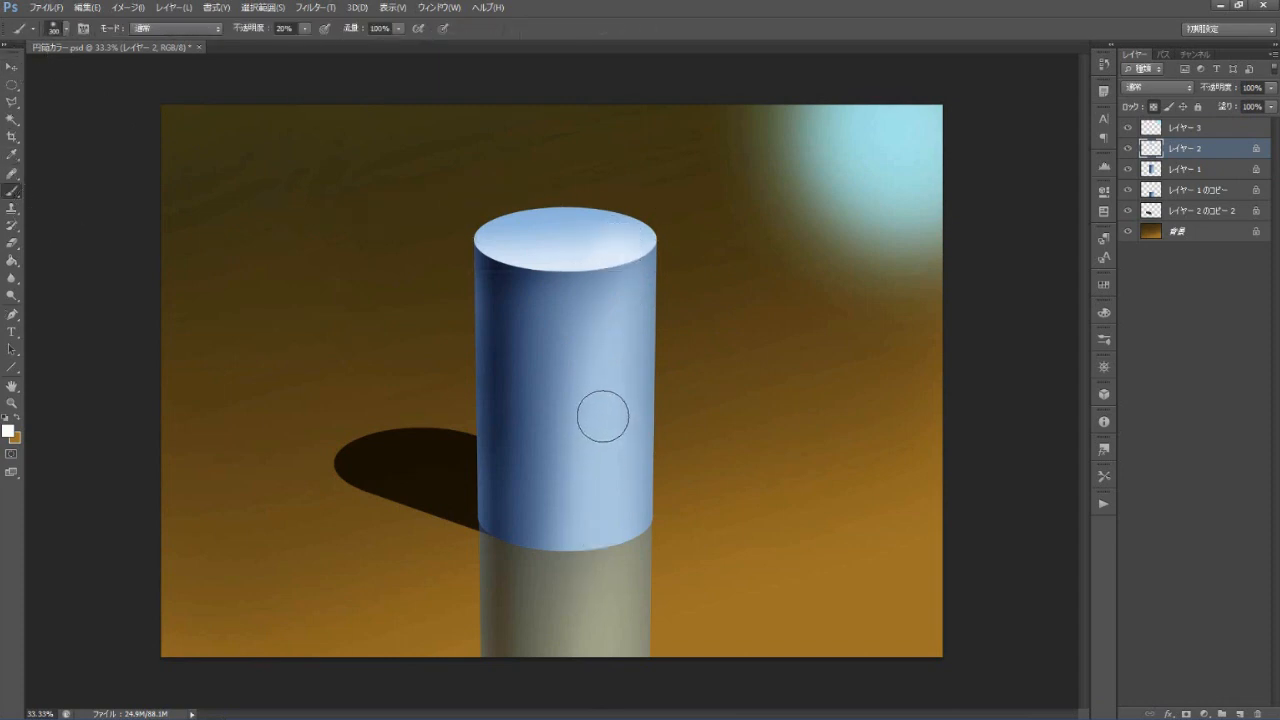
pyautogui.keyDown('ctrl'); pyautogui.click(605, 247); pyautogui.keyUp('ctrl')
pyautogui.moveTo(600, 360); pyautogui.dragTo(610, 240)
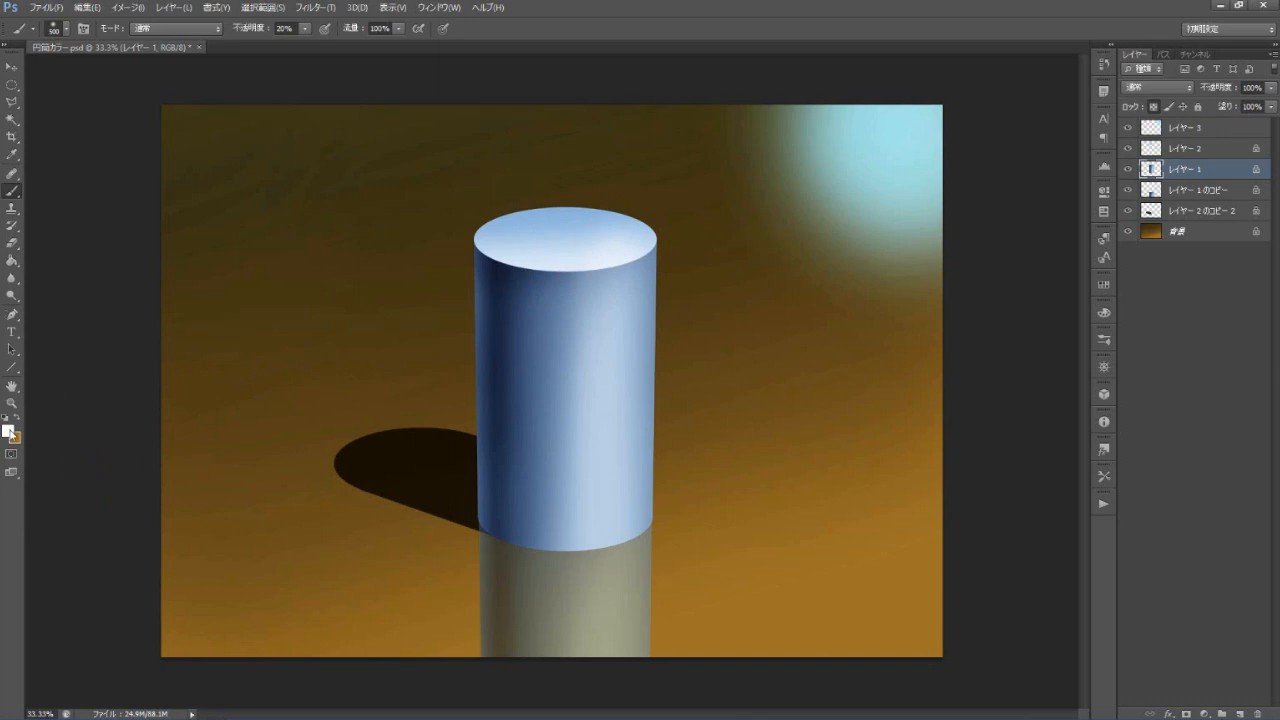
# - Set the foreground to the light's pale cyan and brush it over the body's lit side and the top on レイヤー 2
pyautogui.click(8, 430)
pyautogui.click(719, 203)
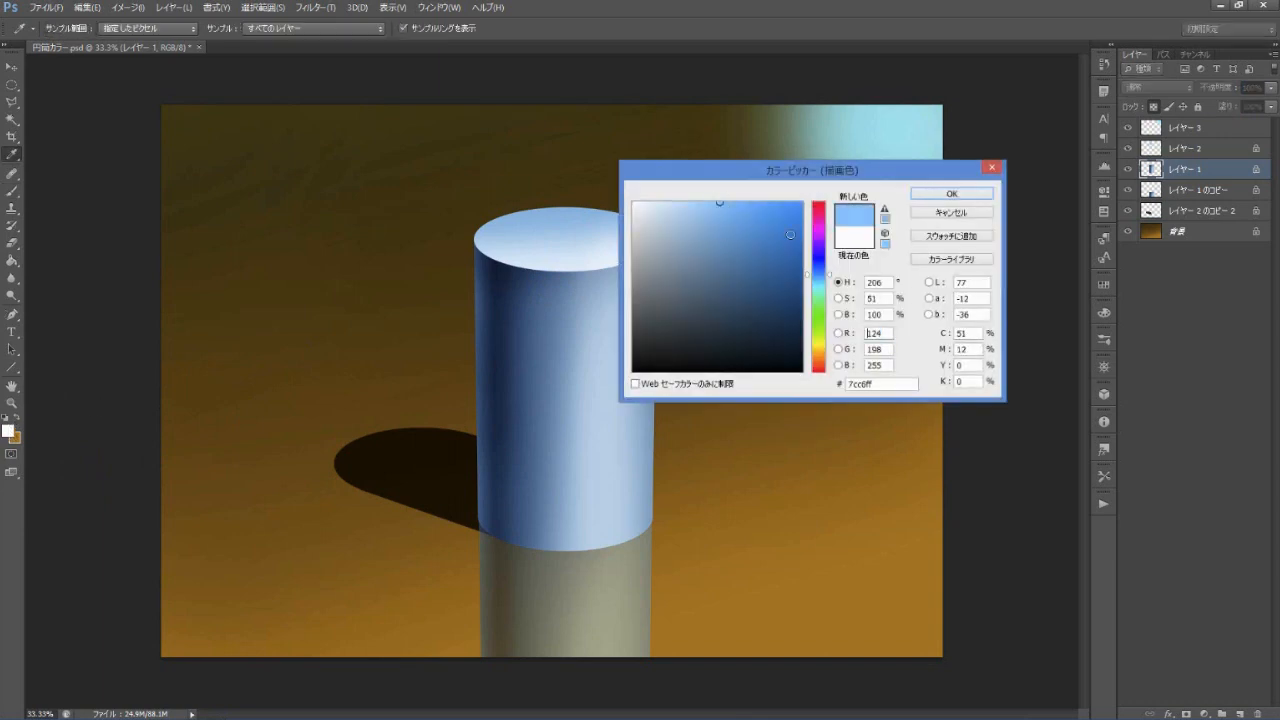
pyautogui.click(822, 290)
pyautogui.click(951, 193)
pyautogui.moveTo(600, 289)
pyautogui.mouseDown()
pyautogui.moveTo(586, 543)
pyautogui.moveTo(586, 257)
pyautogui.moveTo(589, 560)
pyautogui.mouseUp()
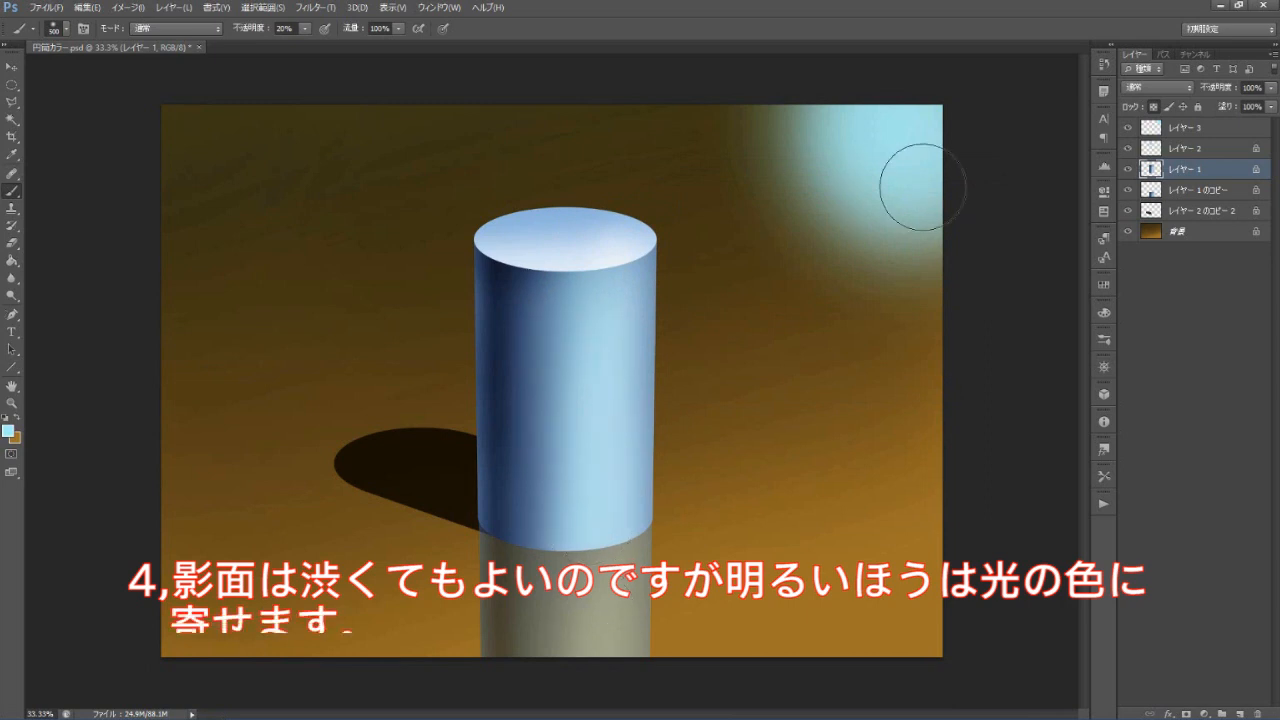
pyautogui.click(1184, 149)
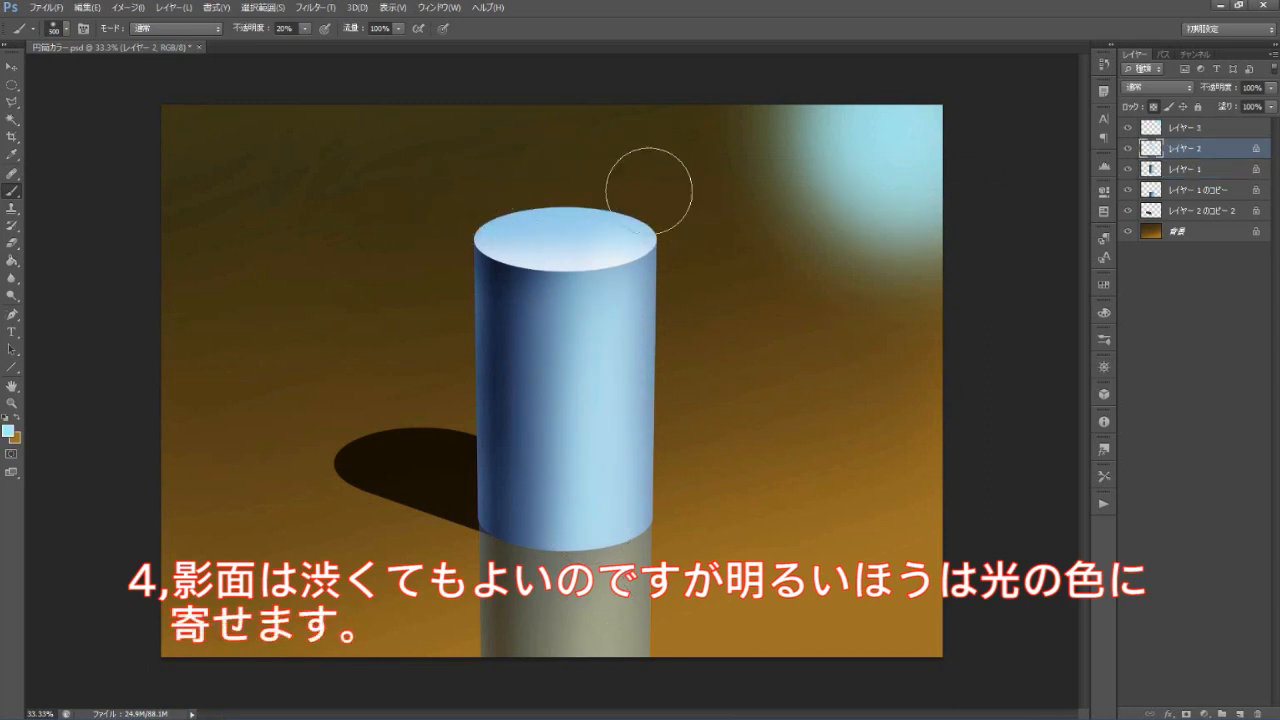
# - Sample the pale tone of the cylinder's top and brush a narrower highlight down the body on レイヤー 1 with a 200-pixel brush
pyautogui.click(1207, 174)
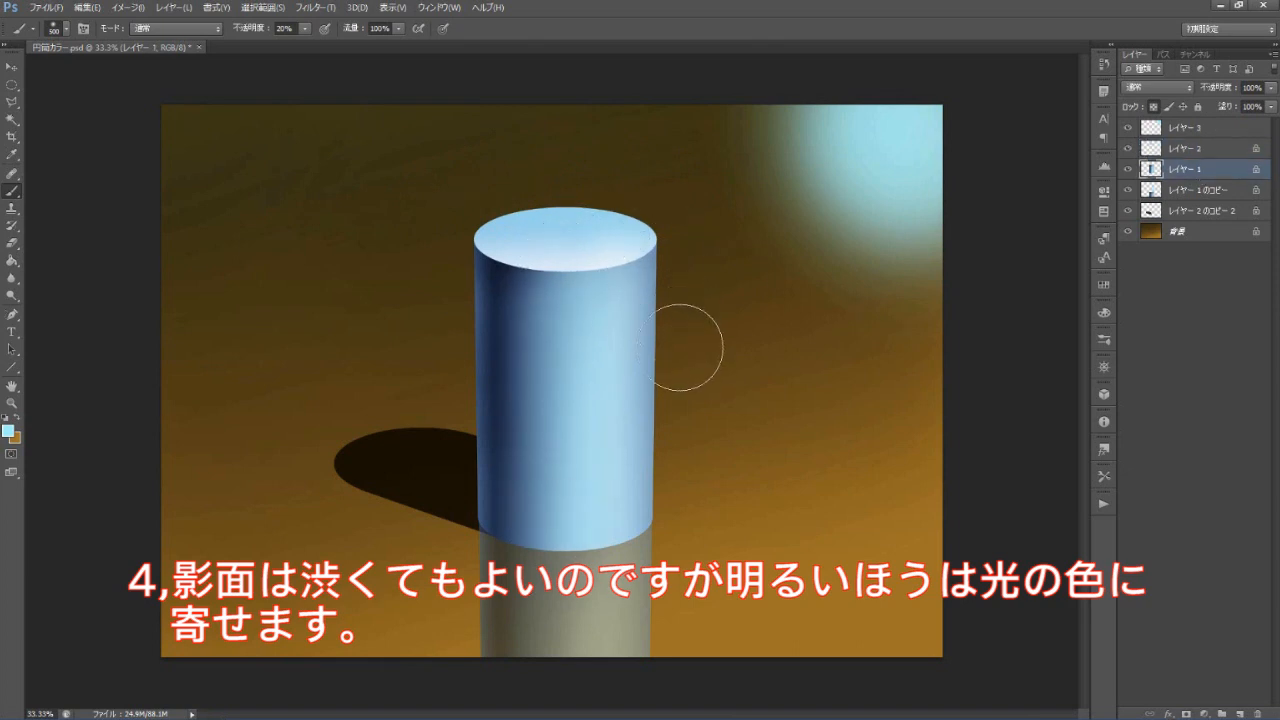
pyautogui.press('[')
pyautogui.press('[')
pyautogui.keyDown('alt'); pyautogui.click(577, 255); pyautogui.keyUp('alt')
pyautogui.keyDown('alt'); pyautogui.click(577, 258); pyautogui.keyUp('alt')
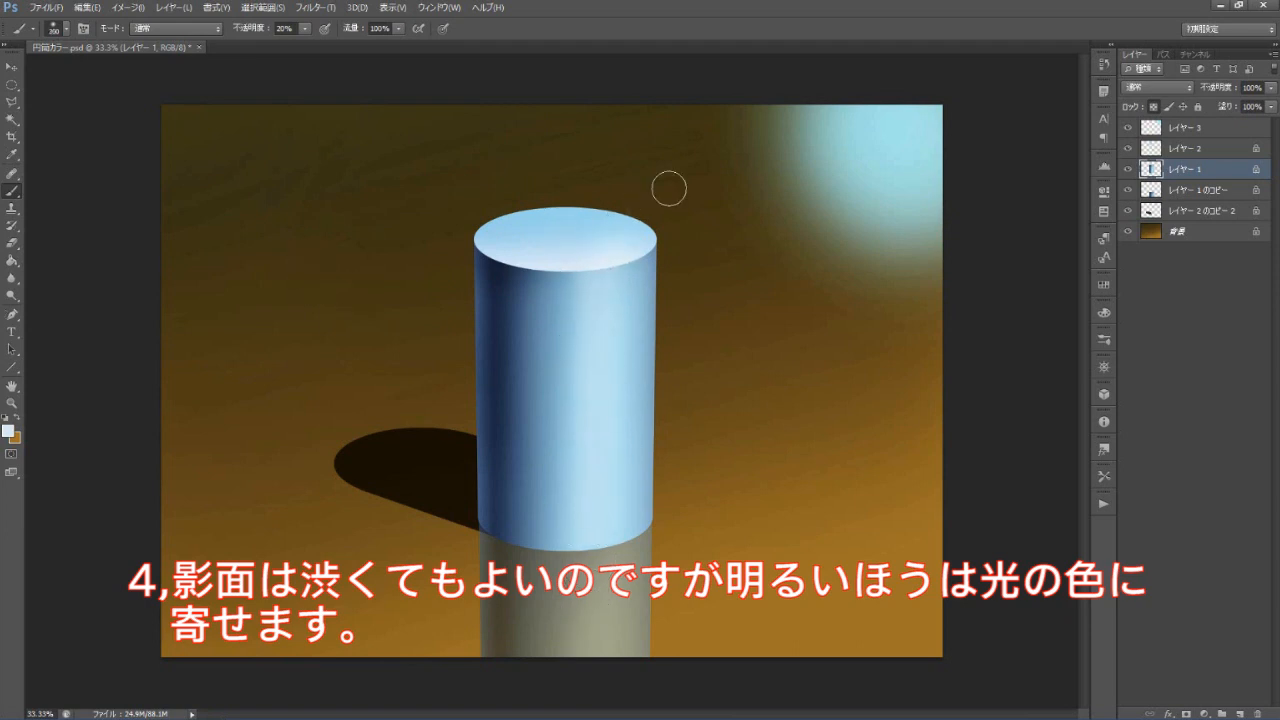
# - Change the foreground colour to white (ffffff) and brighten the cylinder's top on レイヤー 2
pyautogui.click(9, 431)
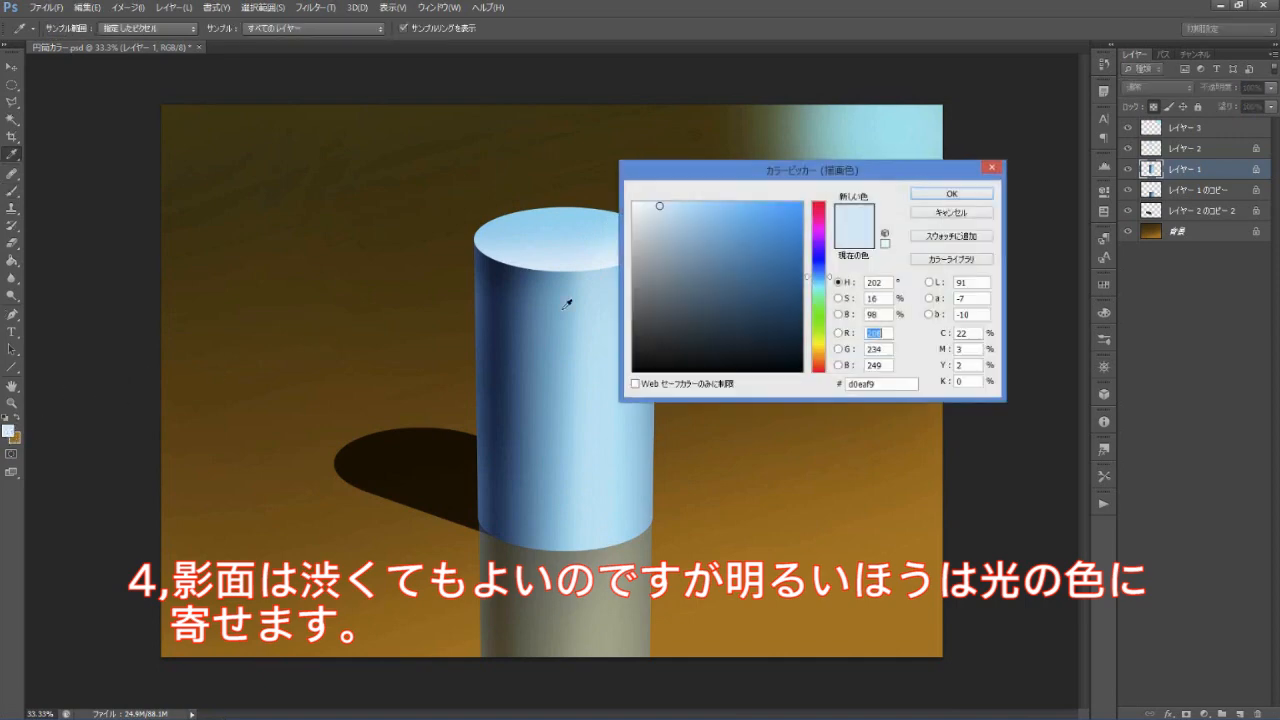
pyautogui.moveTo(664, 213); pyautogui.dragTo(636, 189)
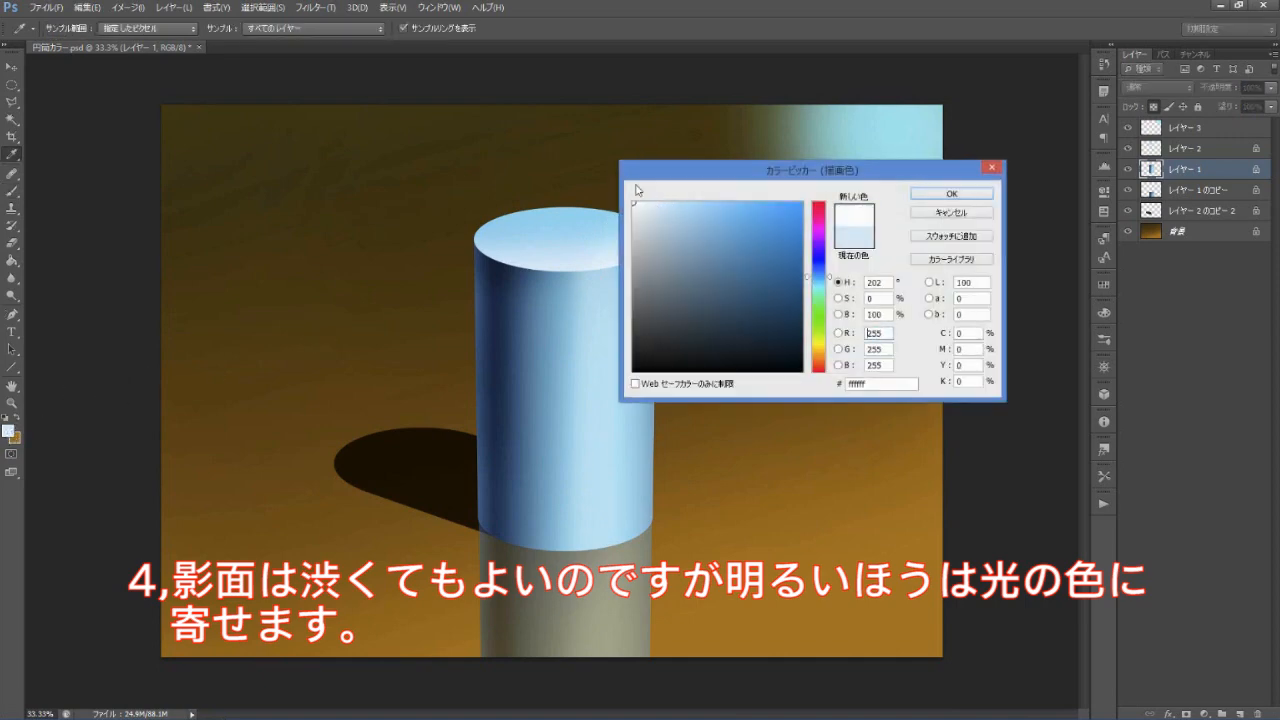
pyautogui.click(939, 195)
pyautogui.hotkey('alt', ']')
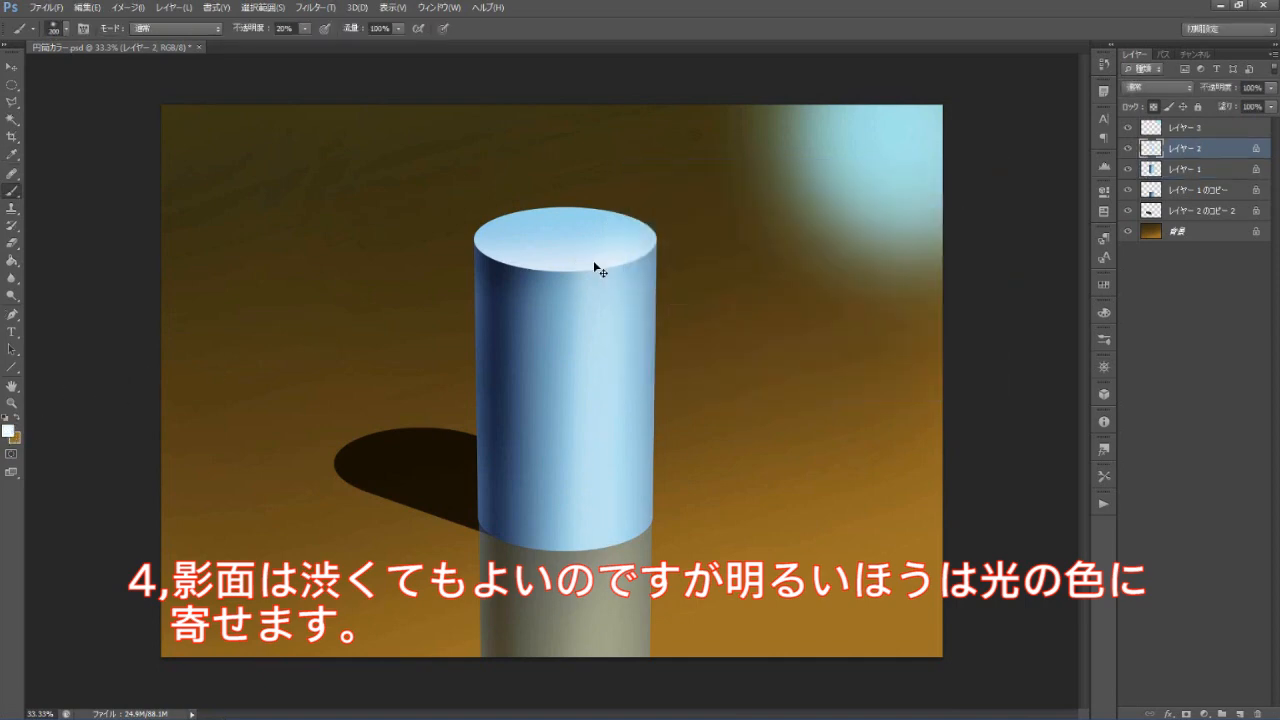
# - Unlock transparency on レイヤー 2 のコピー 2 and soften the far end of the cast shadow with a semi-transparent 125-pixel Eraser
pyautogui.click(1183, 213)
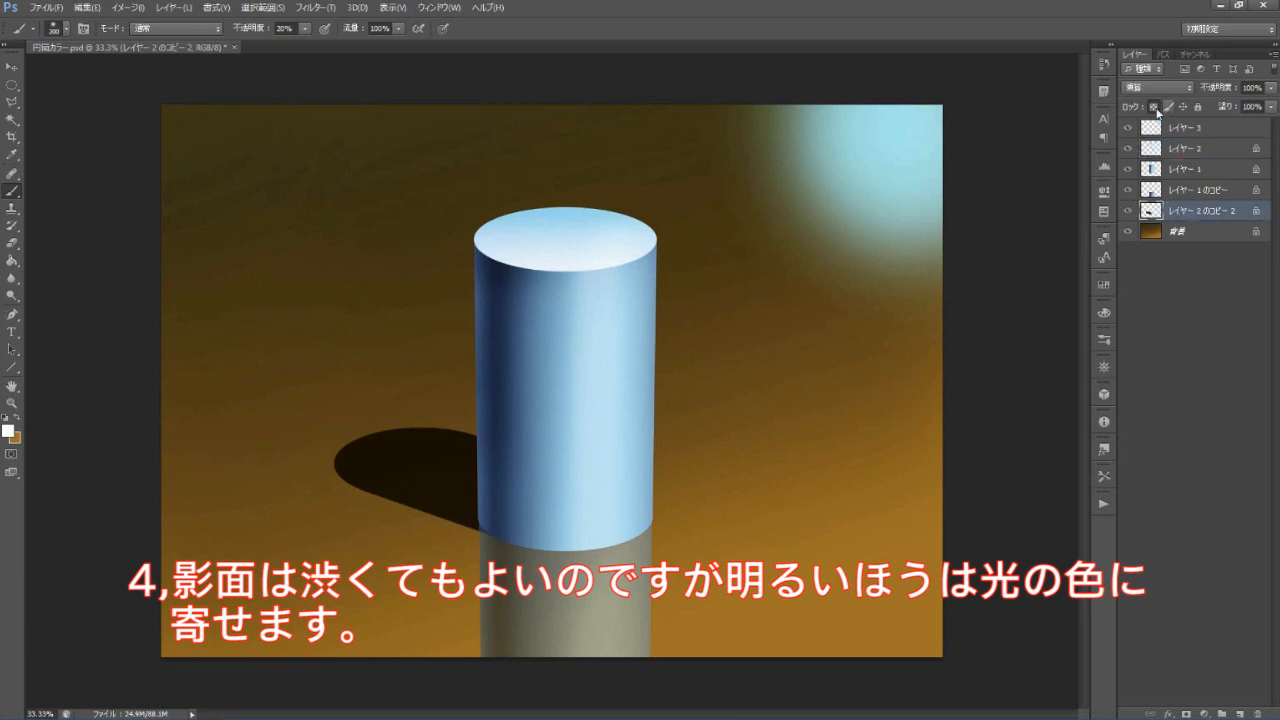
pyautogui.click(13, 246)
pyautogui.click(250, 30)
pyautogui.moveTo(250, 33); pyautogui.dragTo(300, 43)
pyautogui.press('[')
pyautogui.press('[')
pyautogui.press('[')
pyautogui.press('[')
pyautogui.press('[')
pyautogui.moveTo(333, 483); pyautogui.dragTo(344, 478)
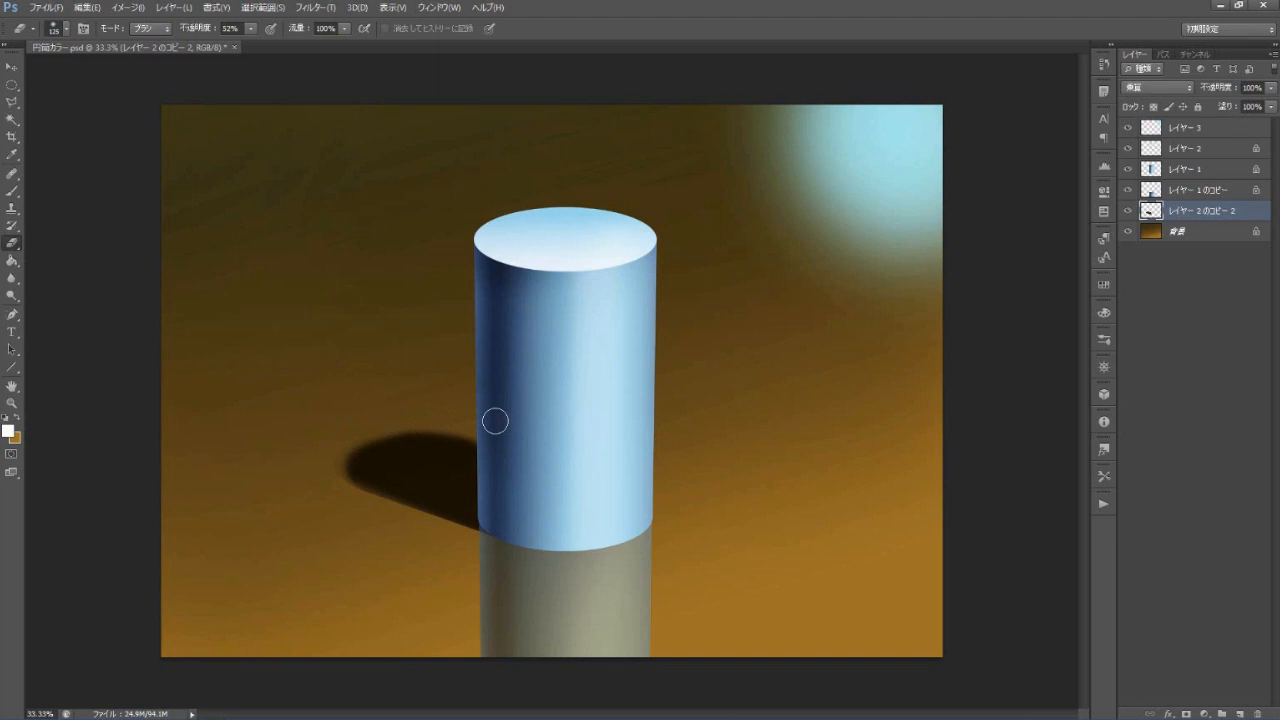
# - Set the Eraser opacity to 34% and soften the cast shadow's outer edges further, undoing an unwanted stroke
pyautogui.click(250, 28)
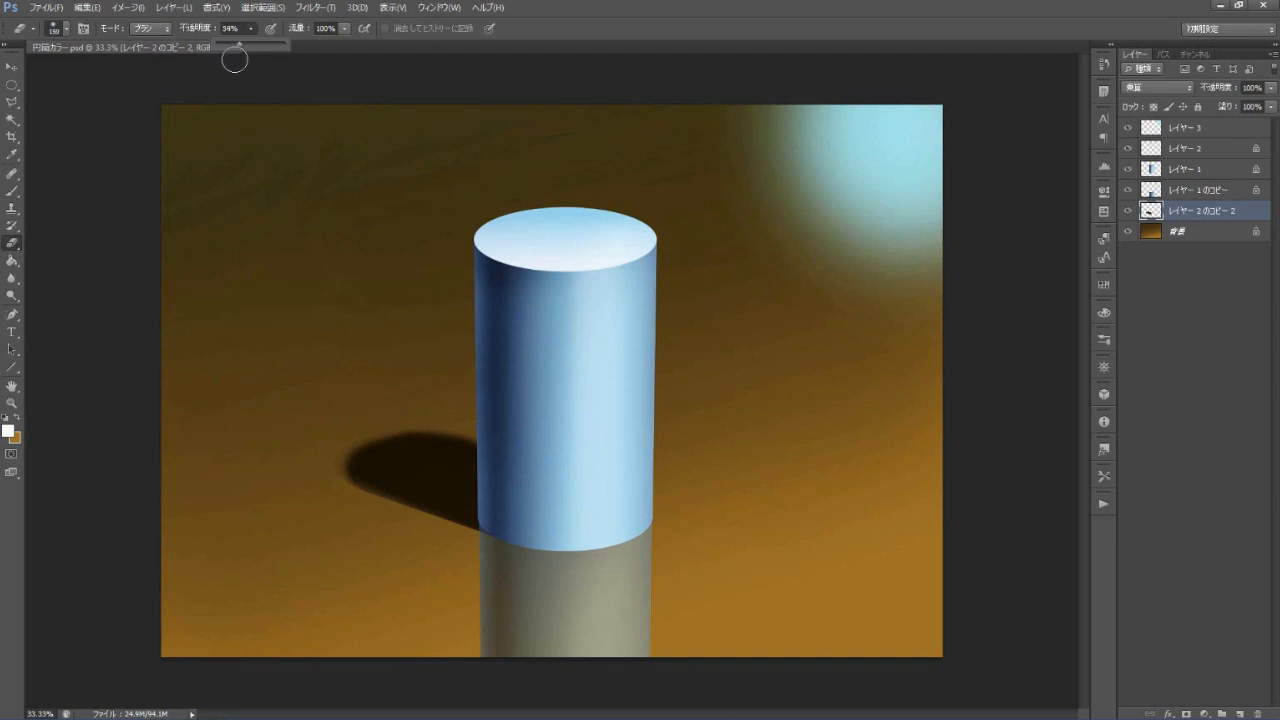
pyautogui.click(507, 437)
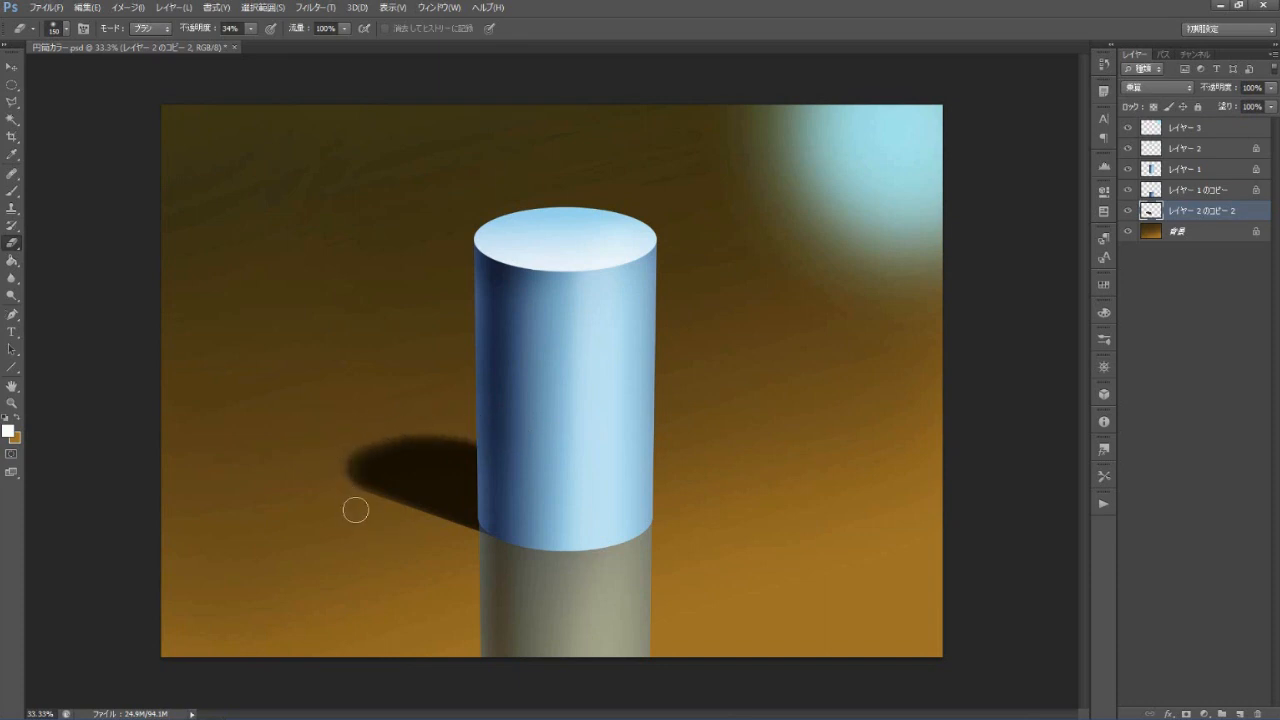
pyautogui.moveTo(322, 475)
pyautogui.mouseDown()
pyautogui.moveTo(514, 563)
pyautogui.moveTo(329, 510)
pyautogui.mouseUp()
pyautogui.hotkey('ctrl', 'z')
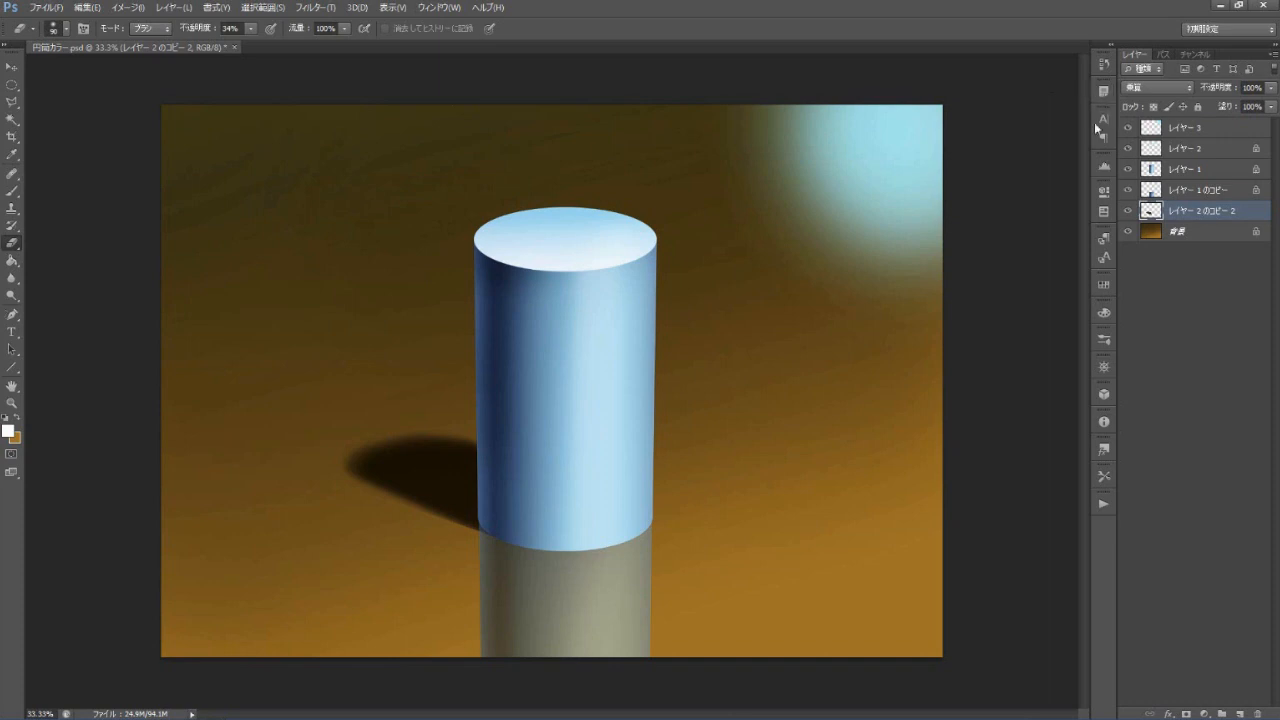
# - Unlock transparency on レイヤー 1 のコピー and fade the lower end of the floor reflection with a 500 to 600-pixel Eraser
pyautogui.click(1177, 191)
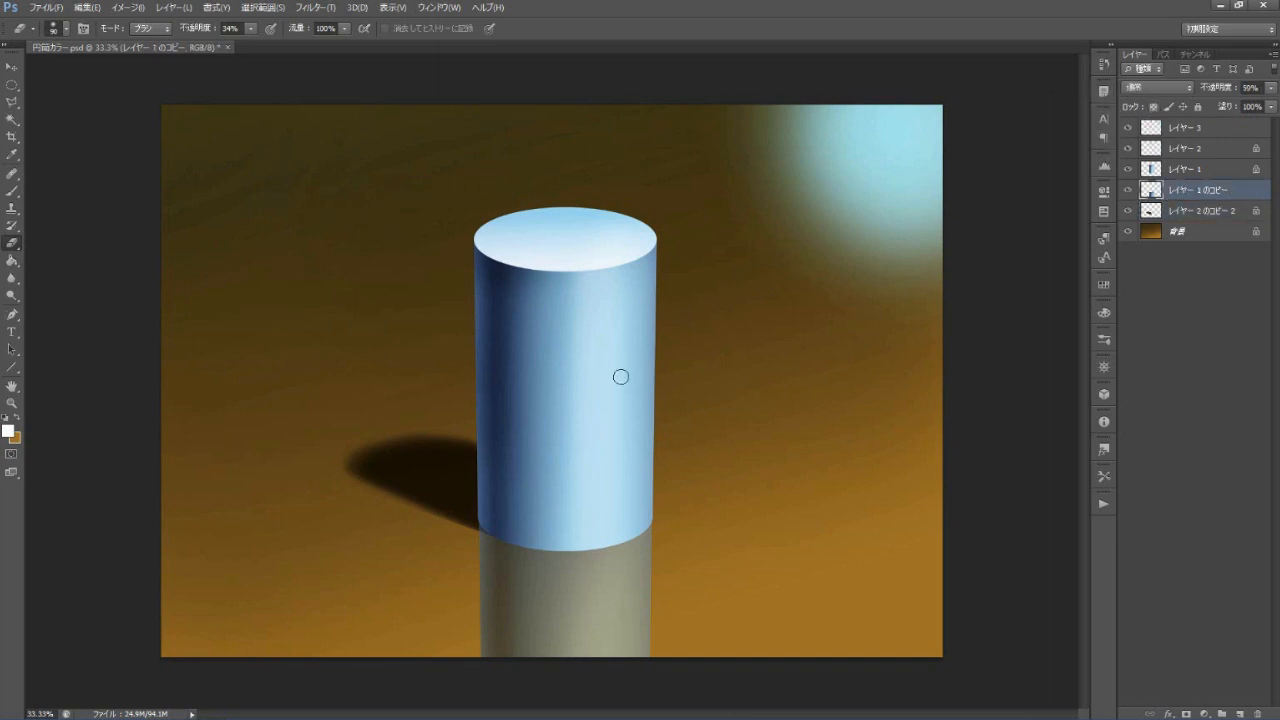
pyautogui.moveTo(480, 649); pyautogui.dragTo(655, 640)
pyautogui.press(']')
pyautogui.press(']')
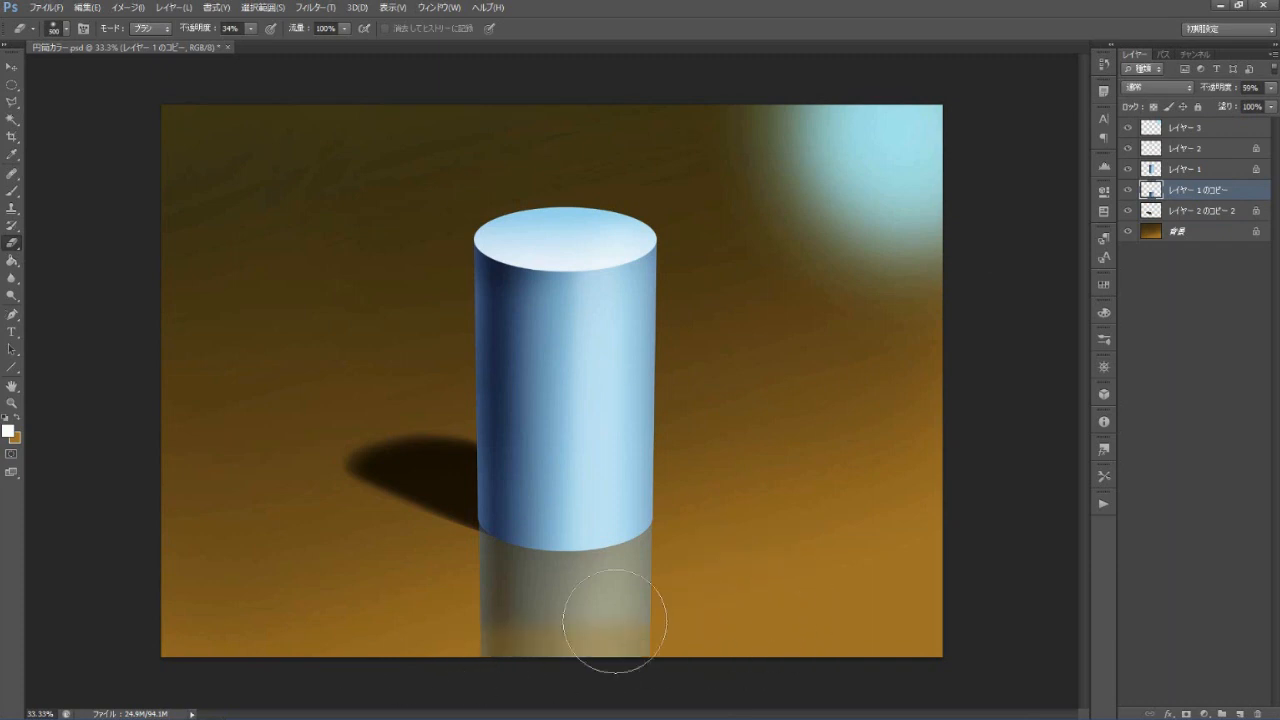
pyautogui.click(614, 609)
pyautogui.press(']')
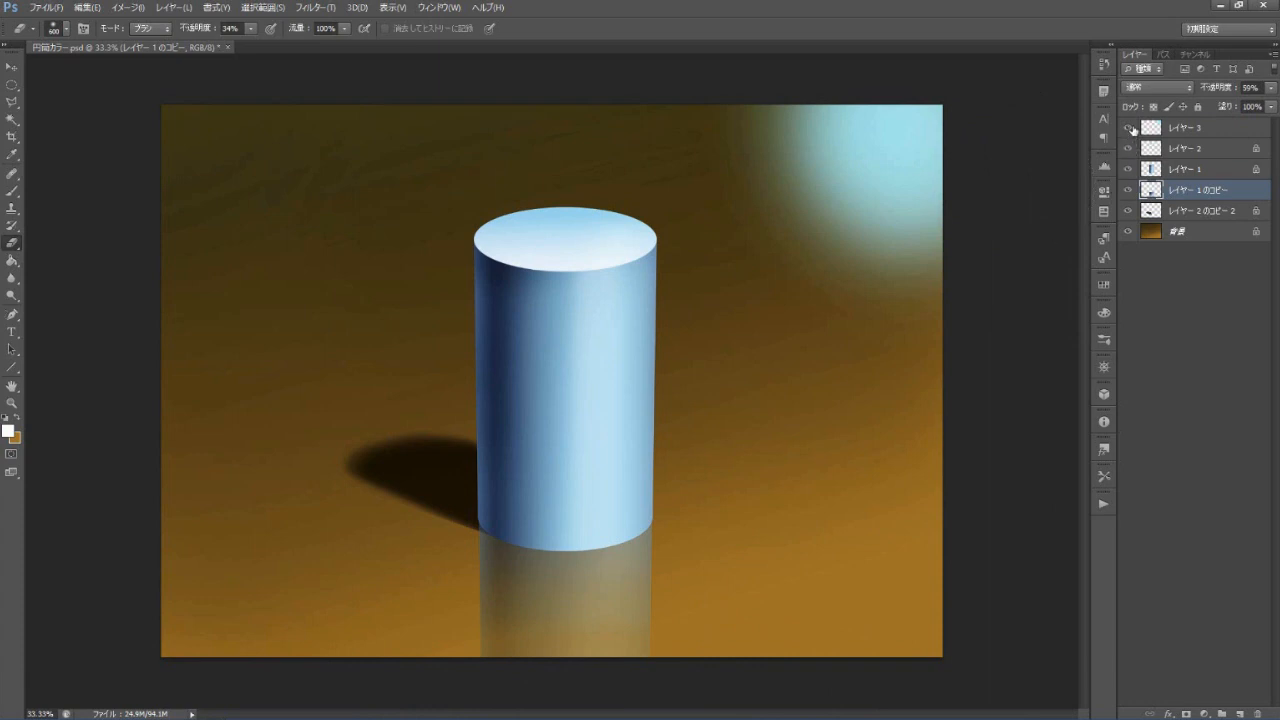
# - Return to the Brush tool on レイヤー 1, sample the floor's orange-brown and change the foreground colour to dark green 247224
pyautogui.click(1208, 170)
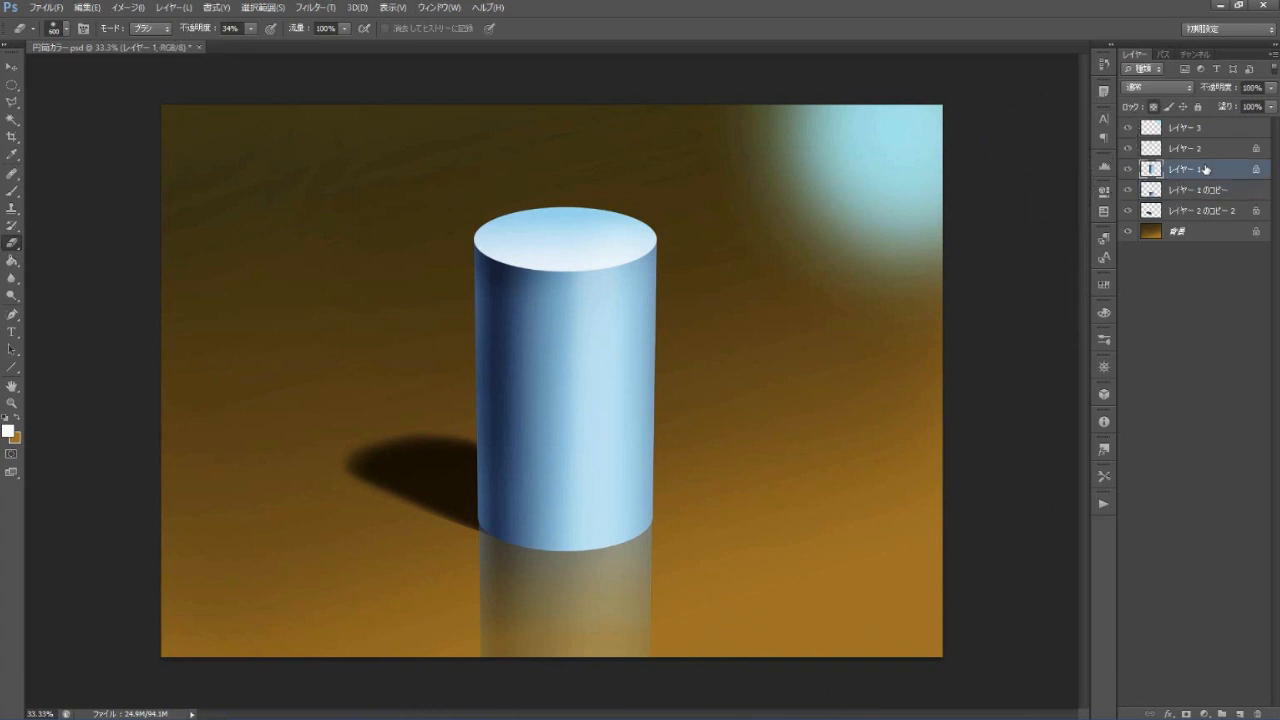
pyautogui.click(12, 190)
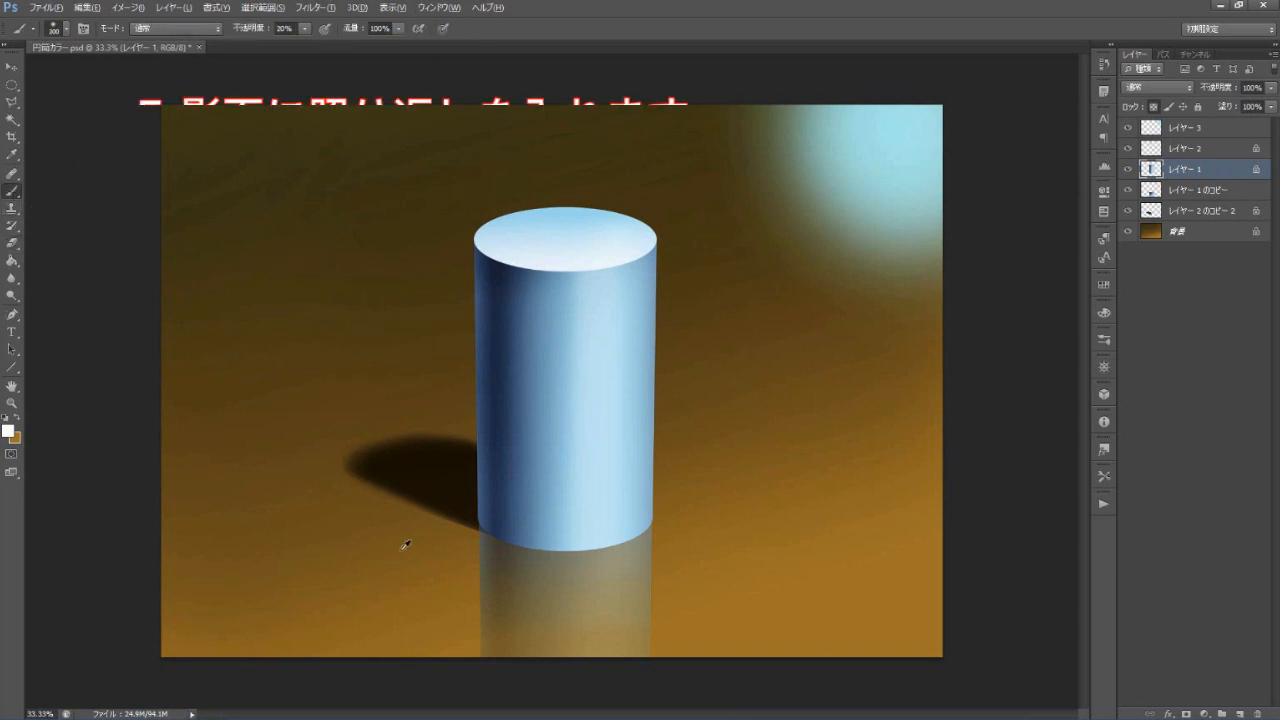
pyautogui.keyDown('alt'); pyautogui.click(417, 583); pyautogui.keyUp('alt')
pyautogui.press(']')
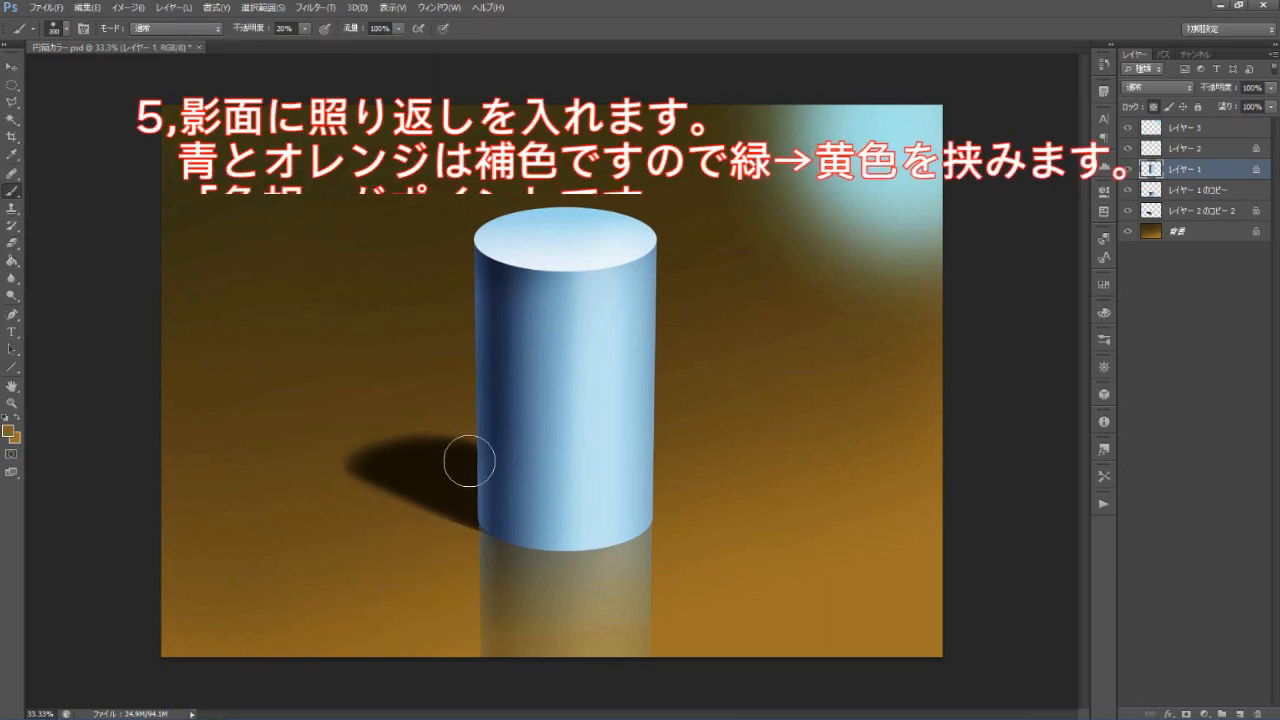
pyautogui.click(9, 432)
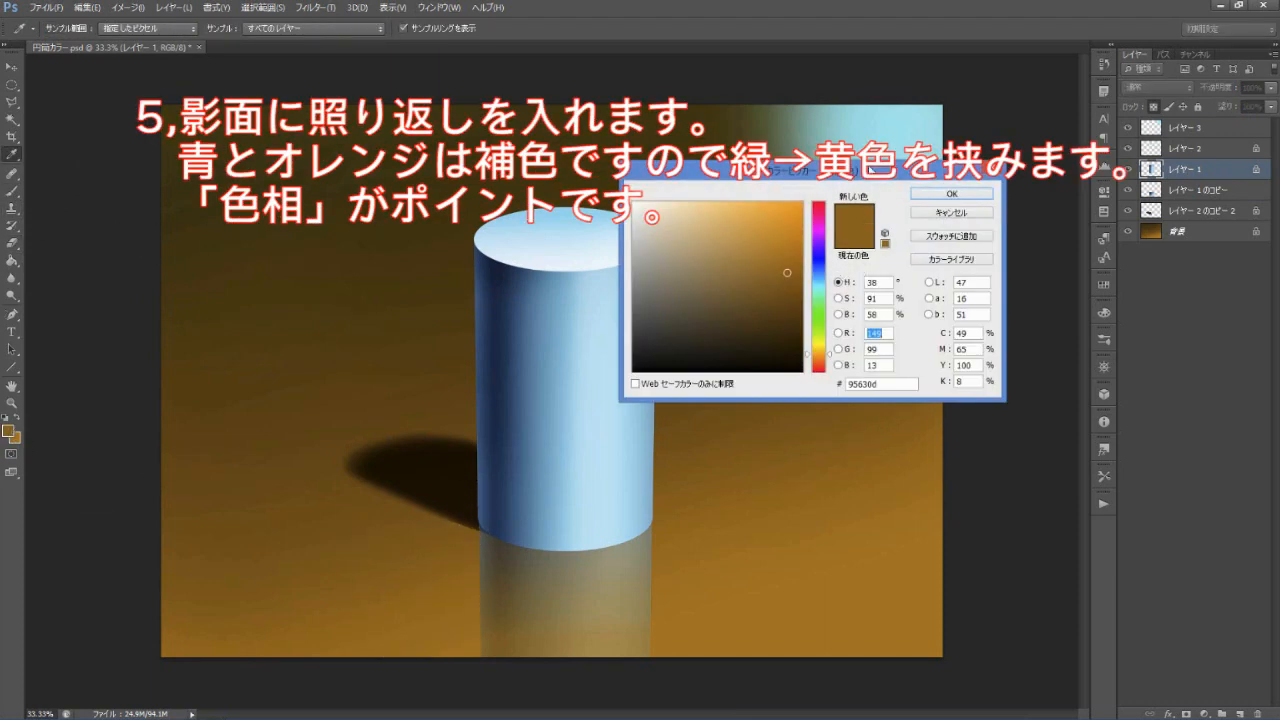
pyautogui.click(823, 315)
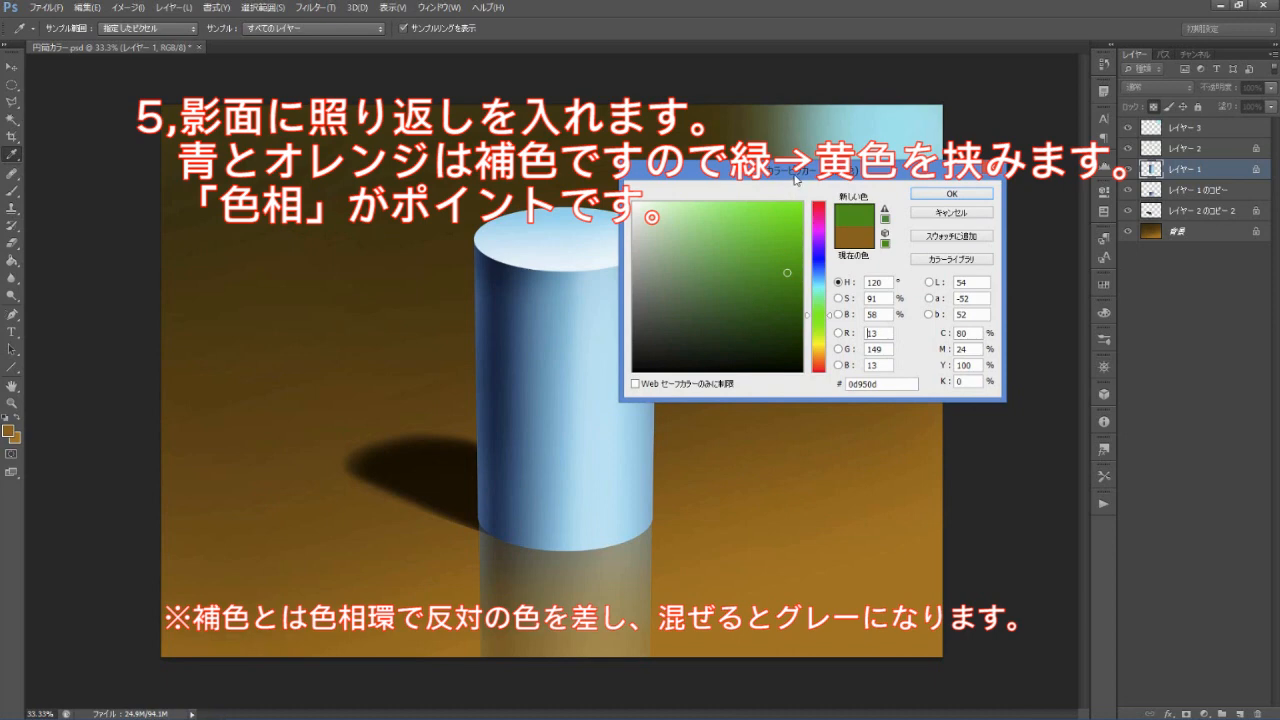
pyautogui.click(759, 312)
pyautogui.click(750, 296)
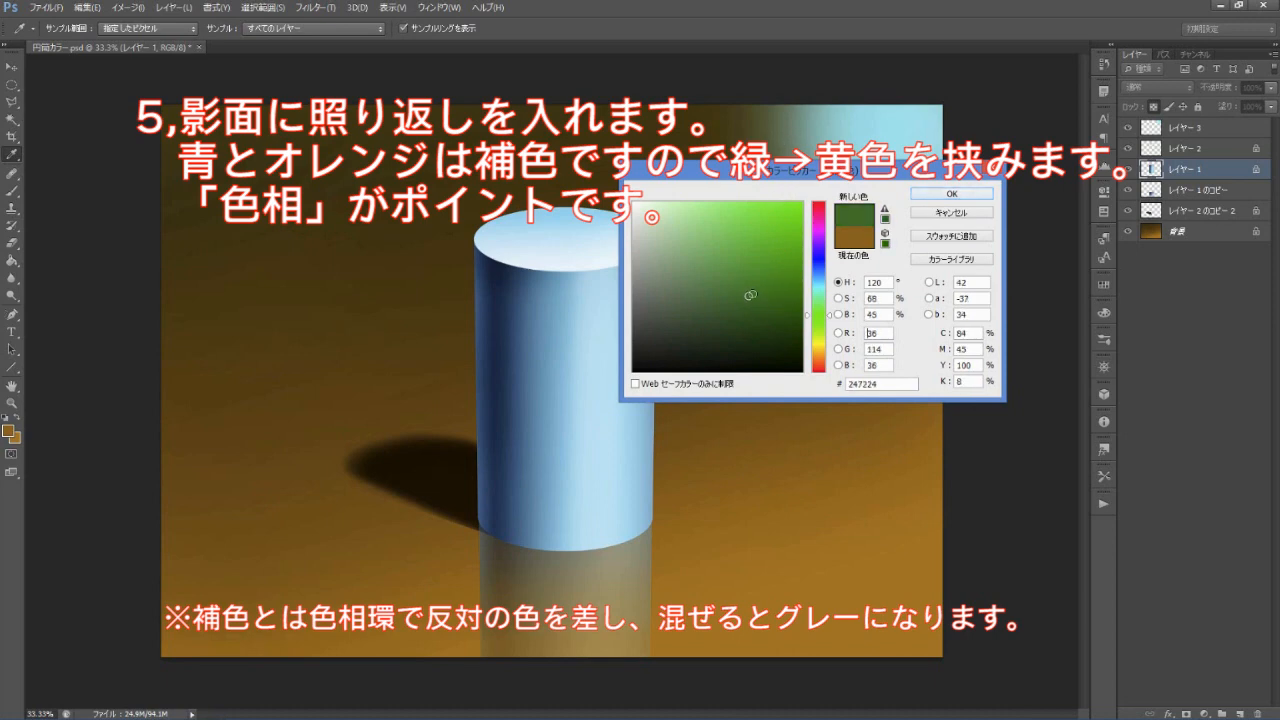
pyautogui.click(953, 194)
pyautogui.press('b')
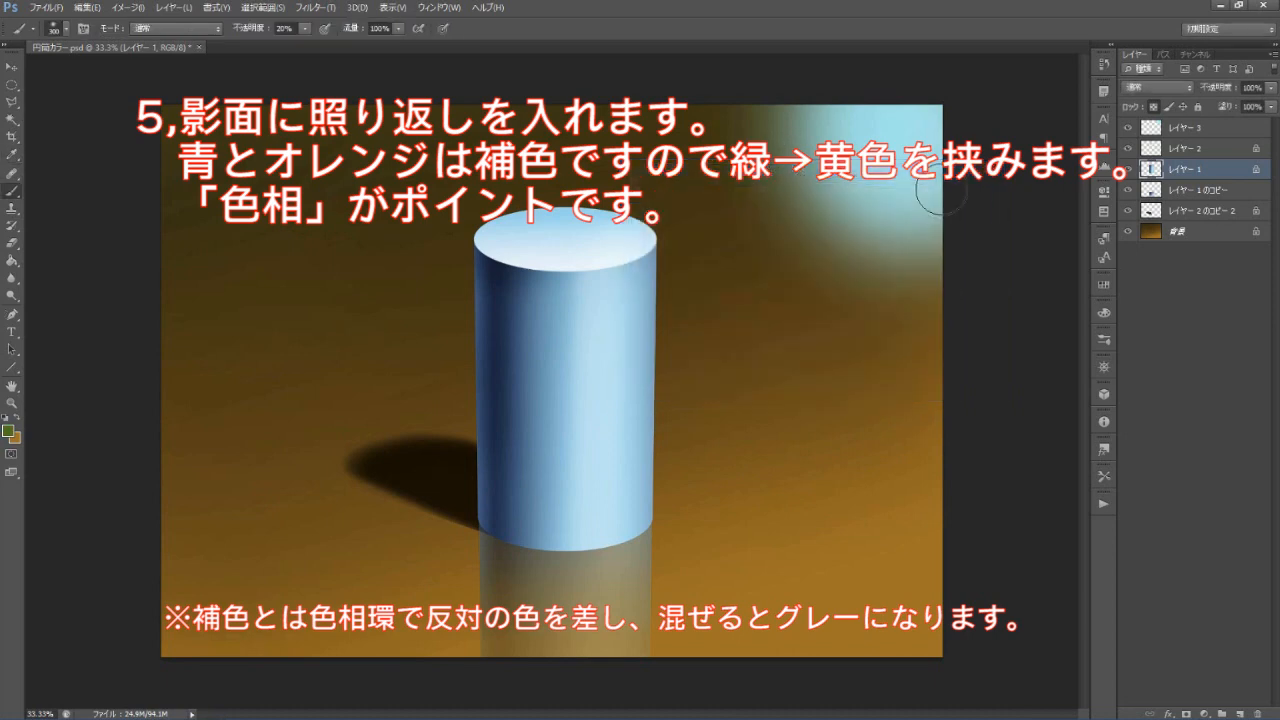
# - Set the brush to 400 pixels in カラー mode and tint the body's shaded side and edges with green reflected light
pyautogui.press(']')
pyautogui.click(195, 29)
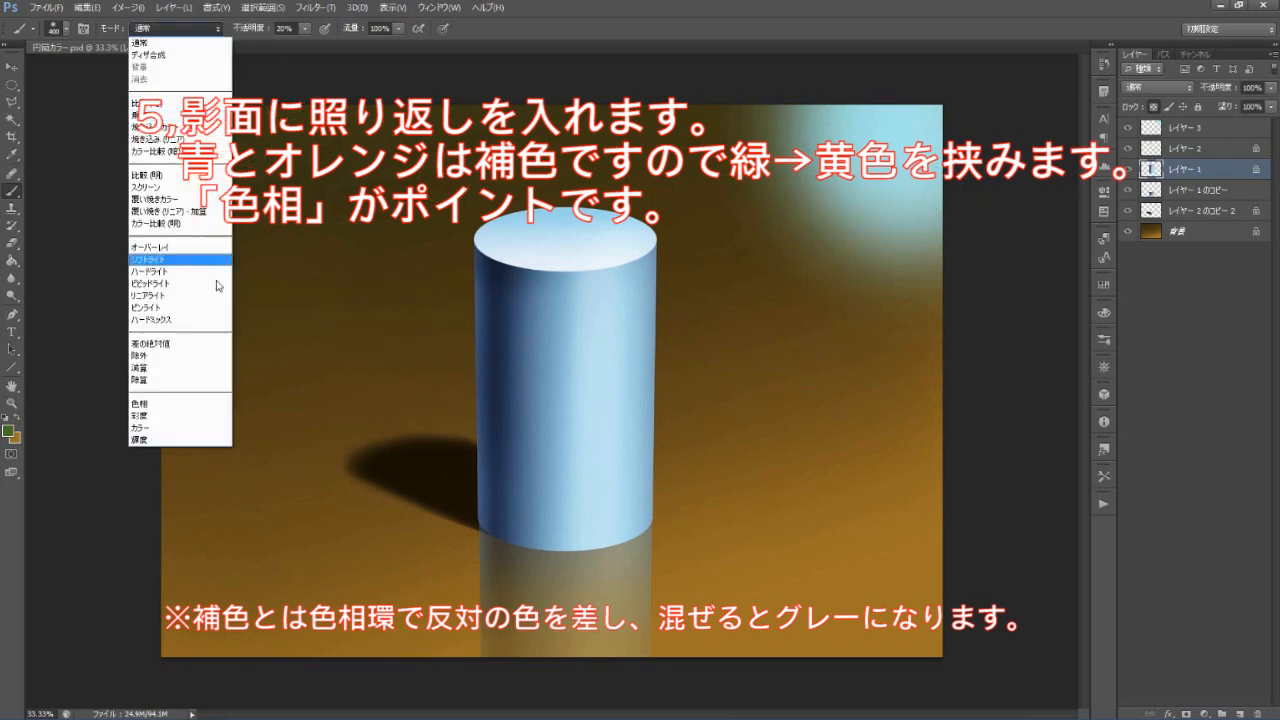
pyautogui.click(196, 431)
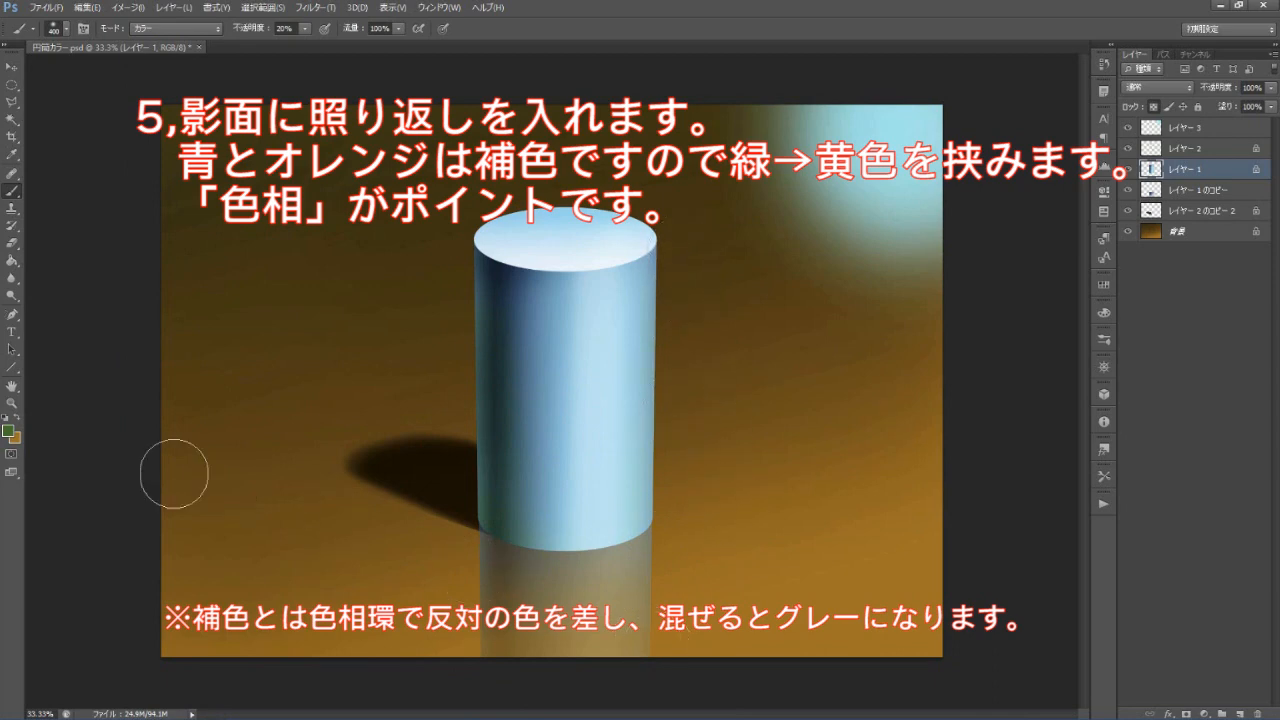
# - Change the foreground colour to olive yellow 7e7811 and tint the body's base and outer edges, enlarging the brush to 600 pixels
pyautogui.click(11, 432)
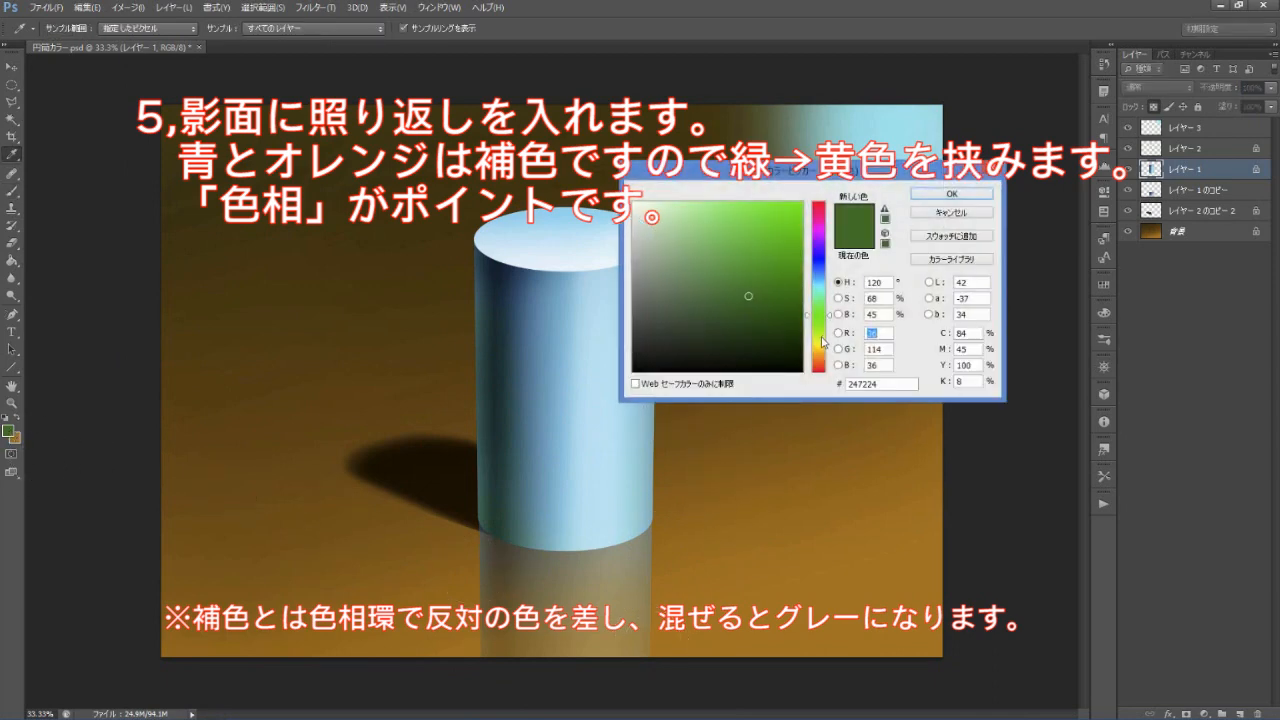
pyautogui.click(823, 339)
pyautogui.click(823, 345)
pyautogui.click(779, 288)
pyautogui.click(953, 196)
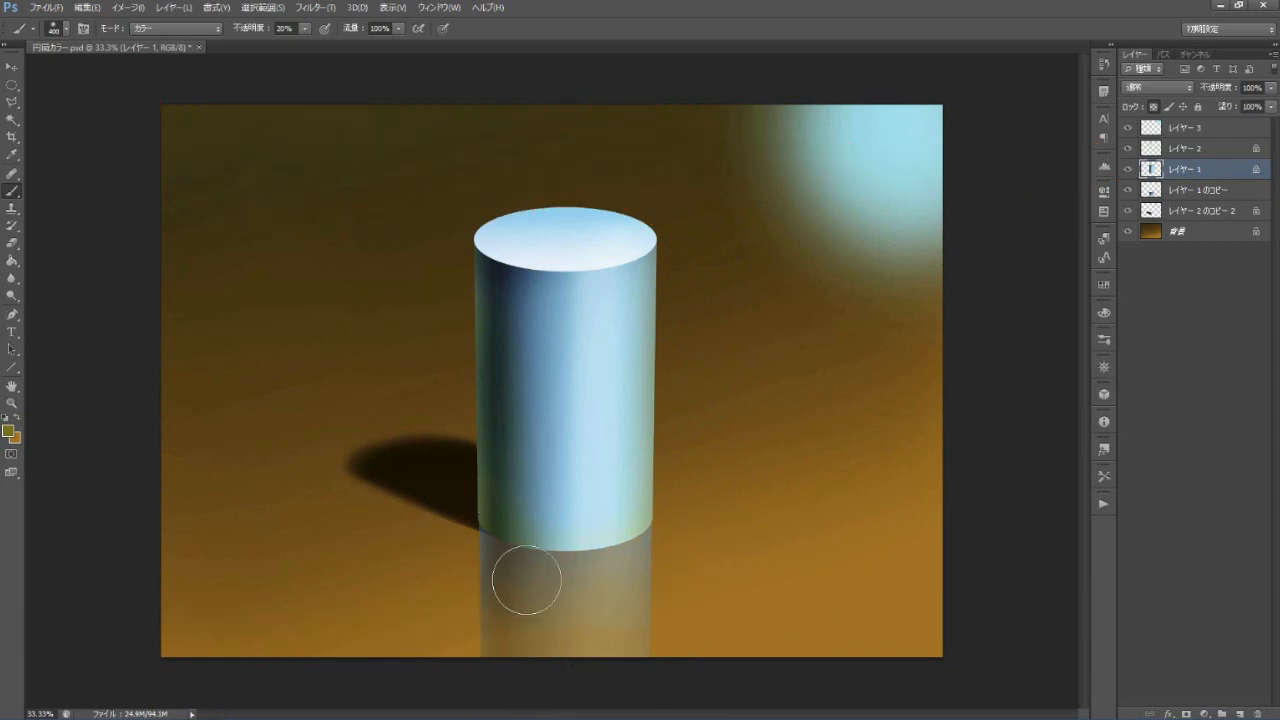
pyautogui.press(']')
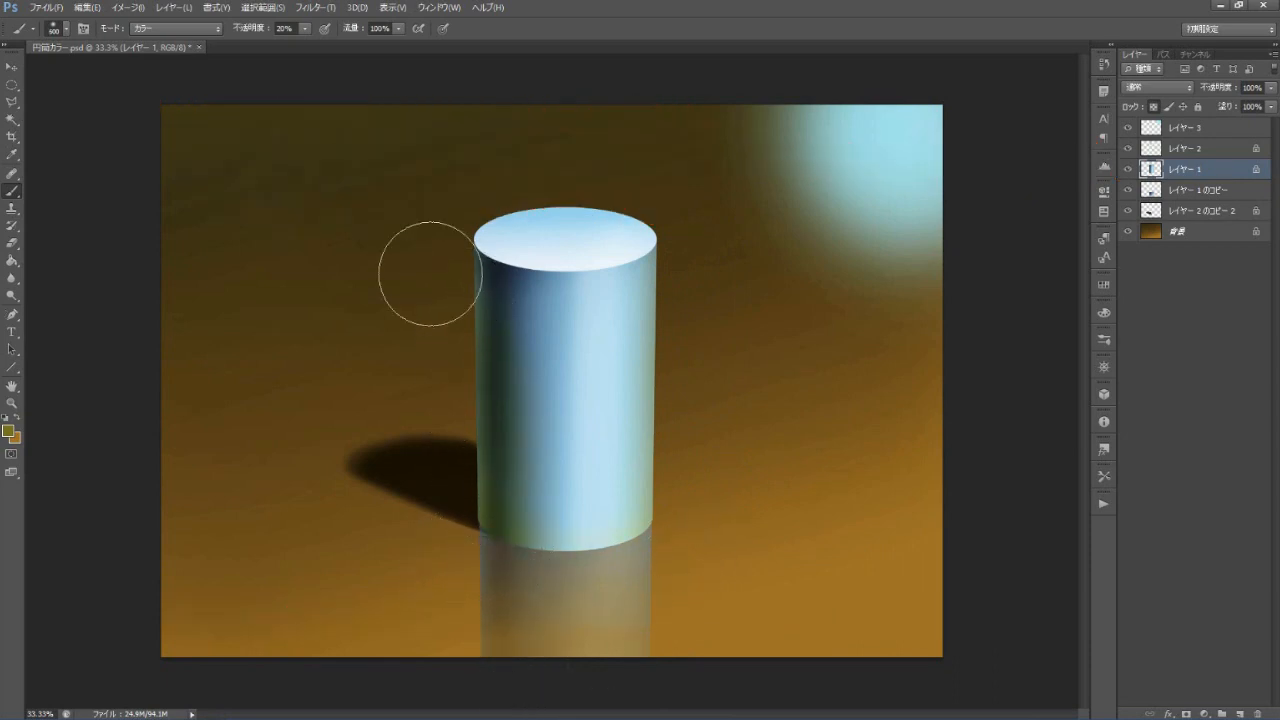
pyautogui.press(']')
# - Change the foreground colour to teal 117e5e and brush it over the shaded side of the cylinder's body
pyautogui.click(9, 431)
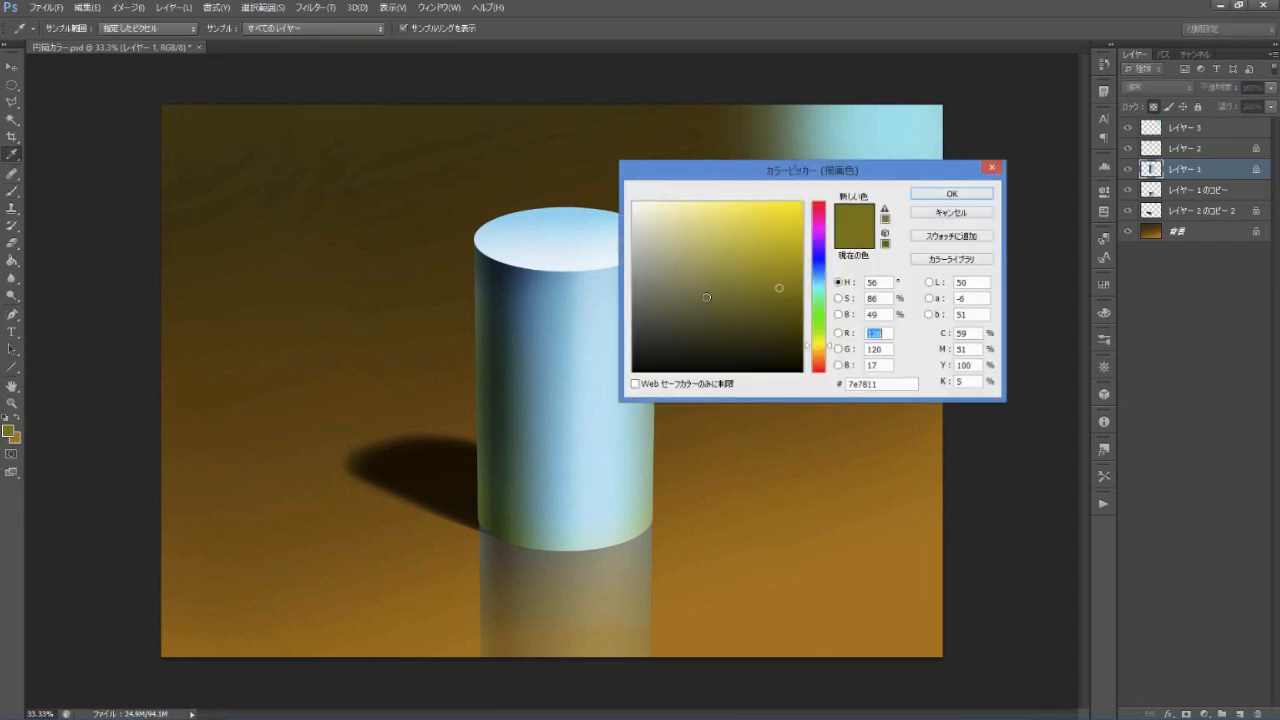
pyautogui.click(821, 297)
pyautogui.click(951, 194)
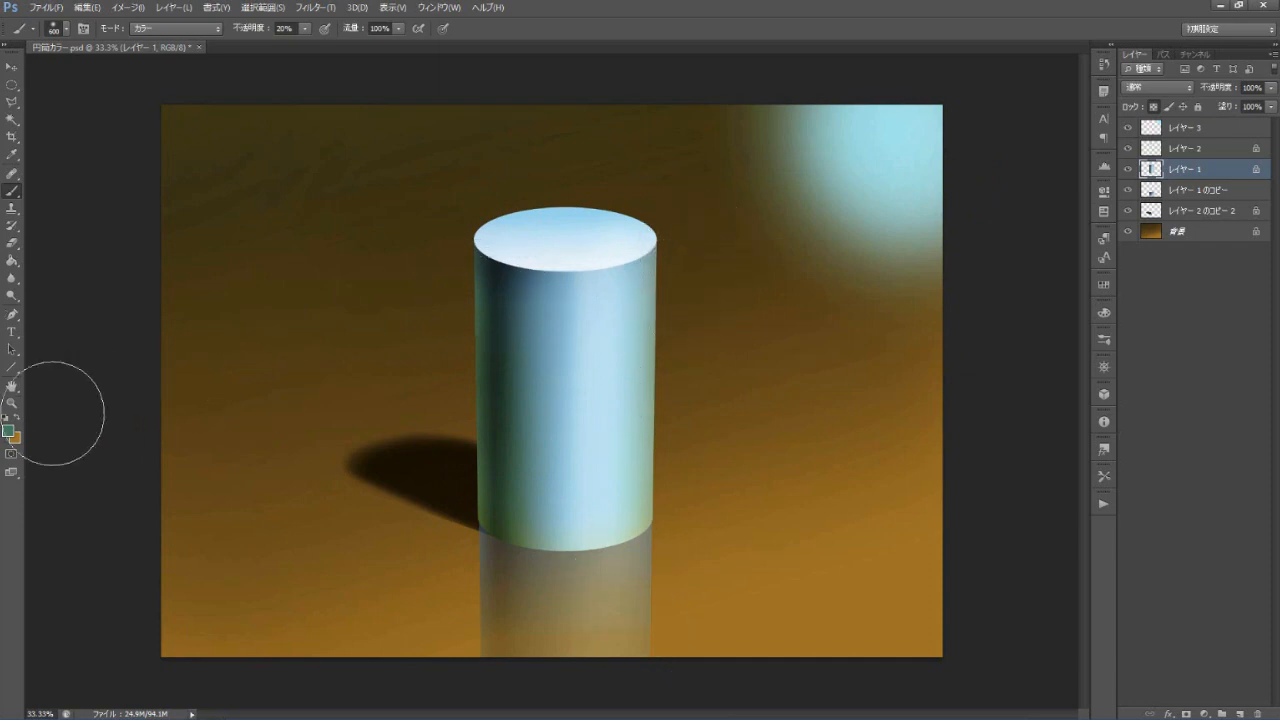
# - Change the foreground colour to dark blue 11167e and tint the upper shaded side of the cylinder's body
pyautogui.click(9, 434)
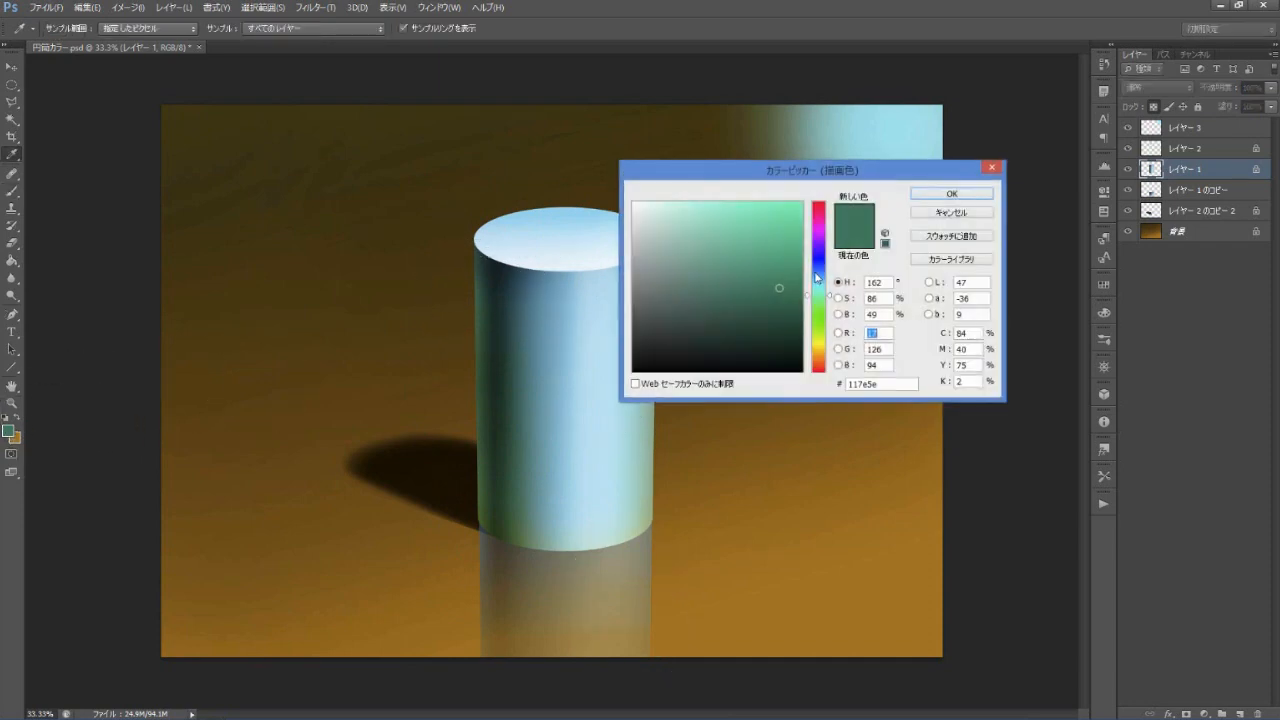
pyautogui.click(822, 258)
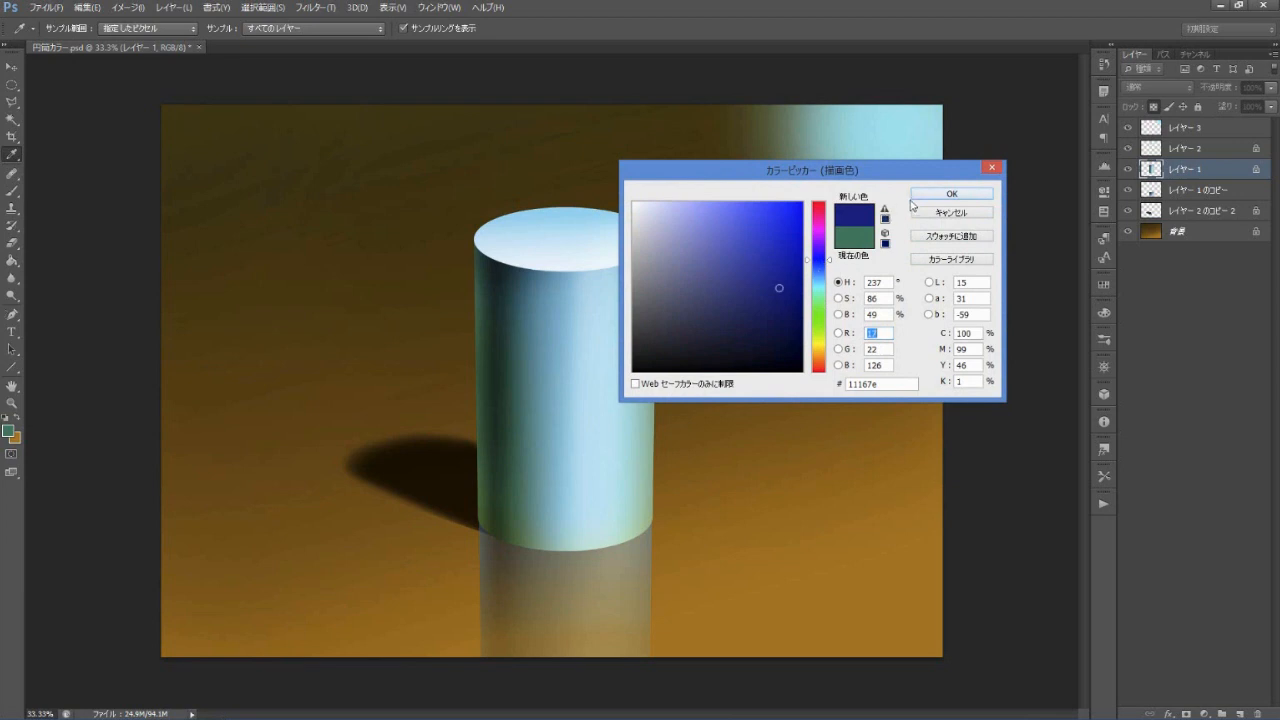
pyautogui.click(922, 199)
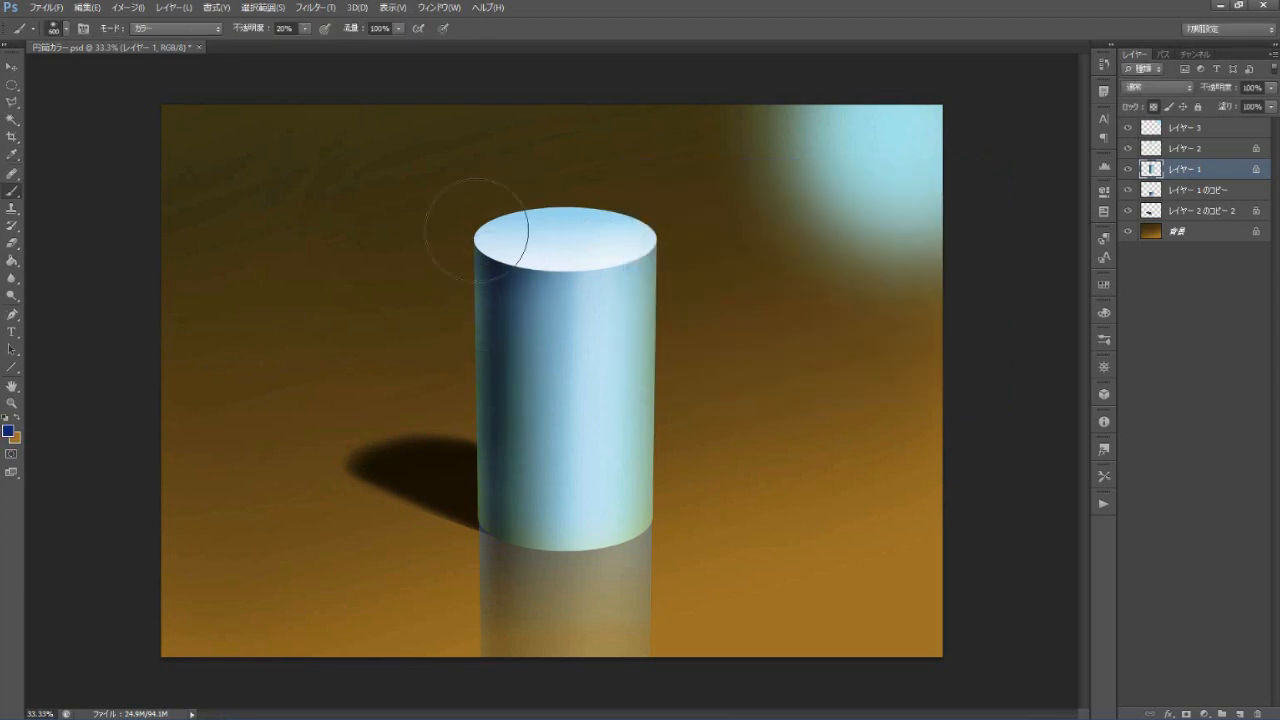
# - Change the foreground colour to slate blue 334359 and brush it over the shaded side of the cylinder's body
pyautogui.click(520, 503)
pyautogui.click(8, 432)
pyautogui.click(717, 294)
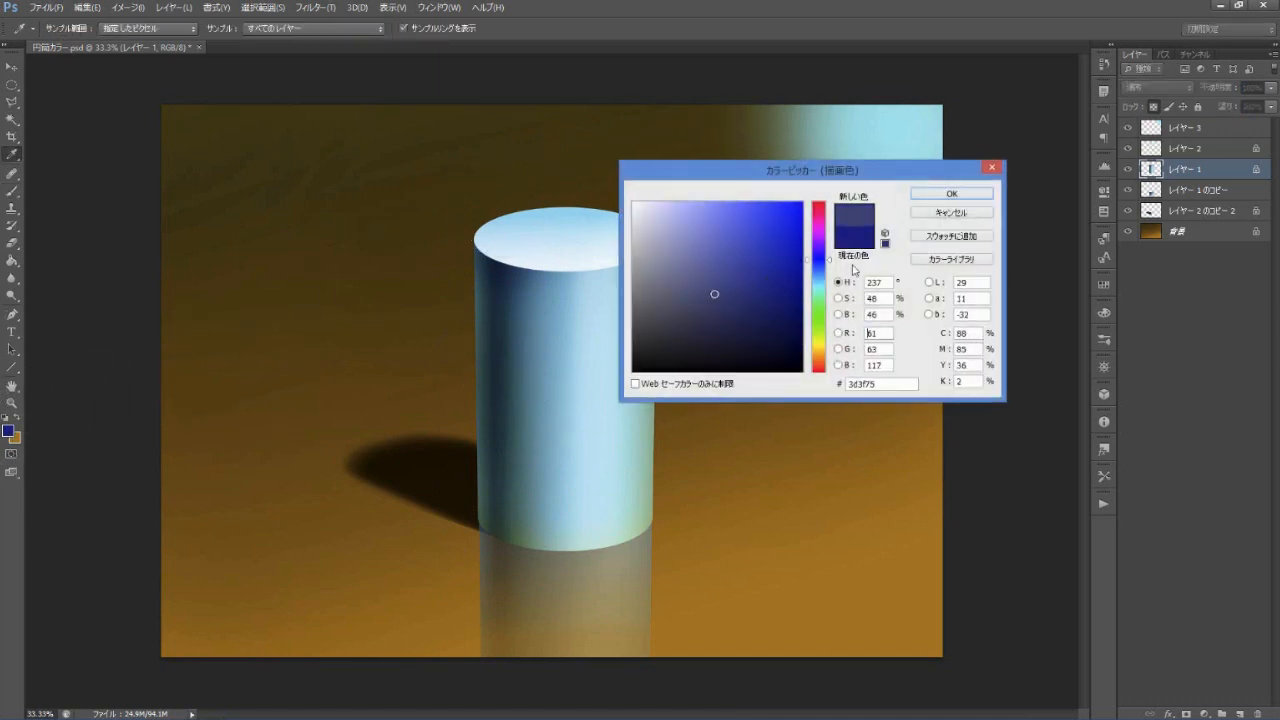
pyautogui.click(820, 271)
pyautogui.click(705, 320)
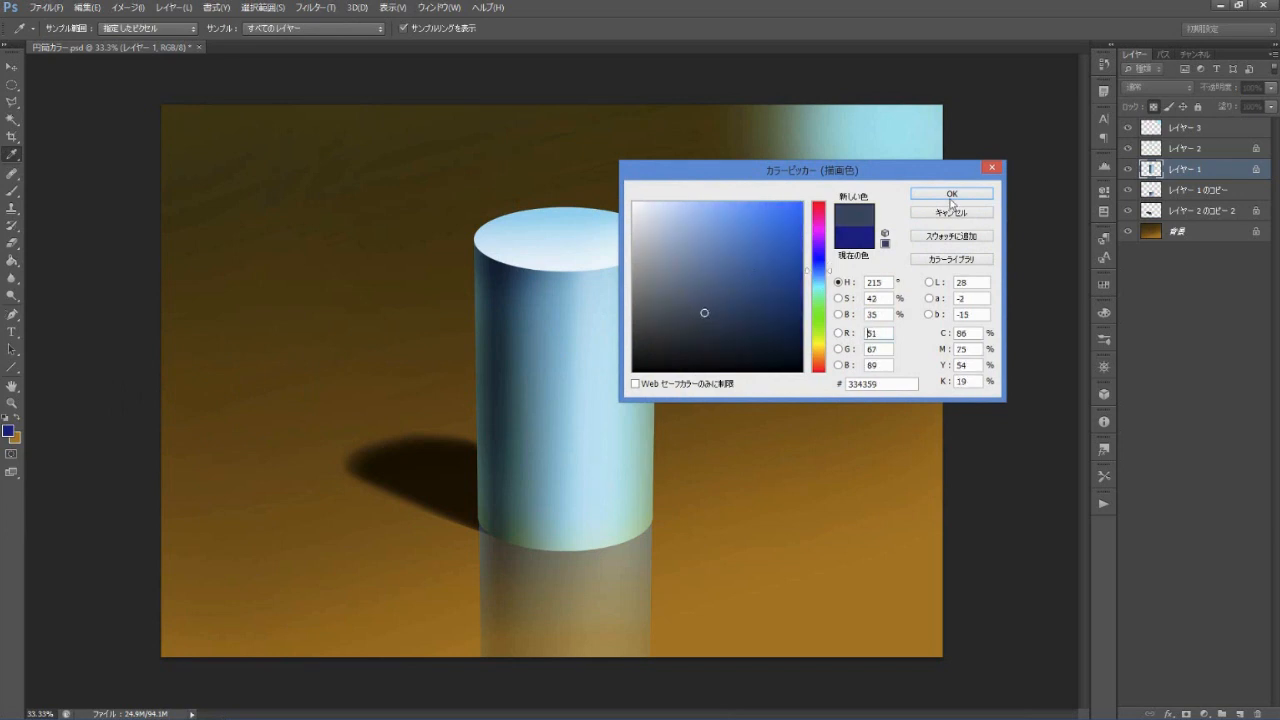
pyautogui.click(950, 194)
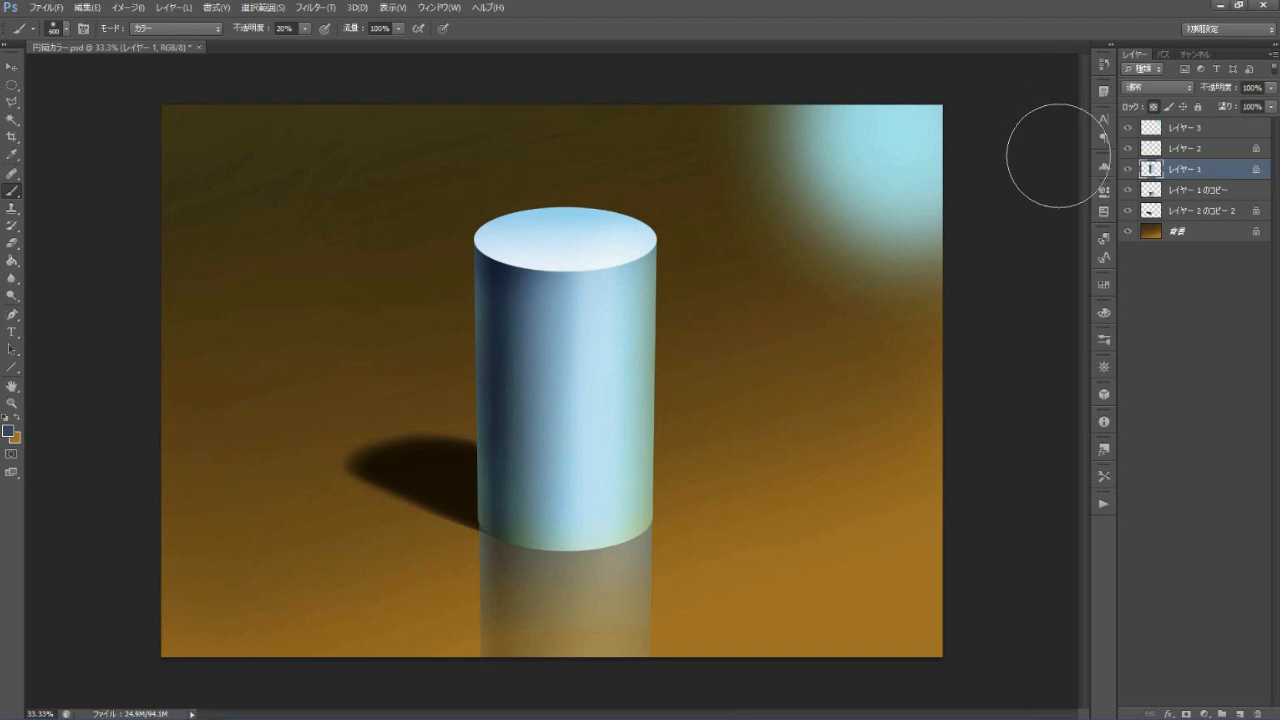
# - Try a slate-blue stroke down the cylinder's shaded edge with the brush in 通常 mode, and undo the stroke
pyautogui.click(168, 29)
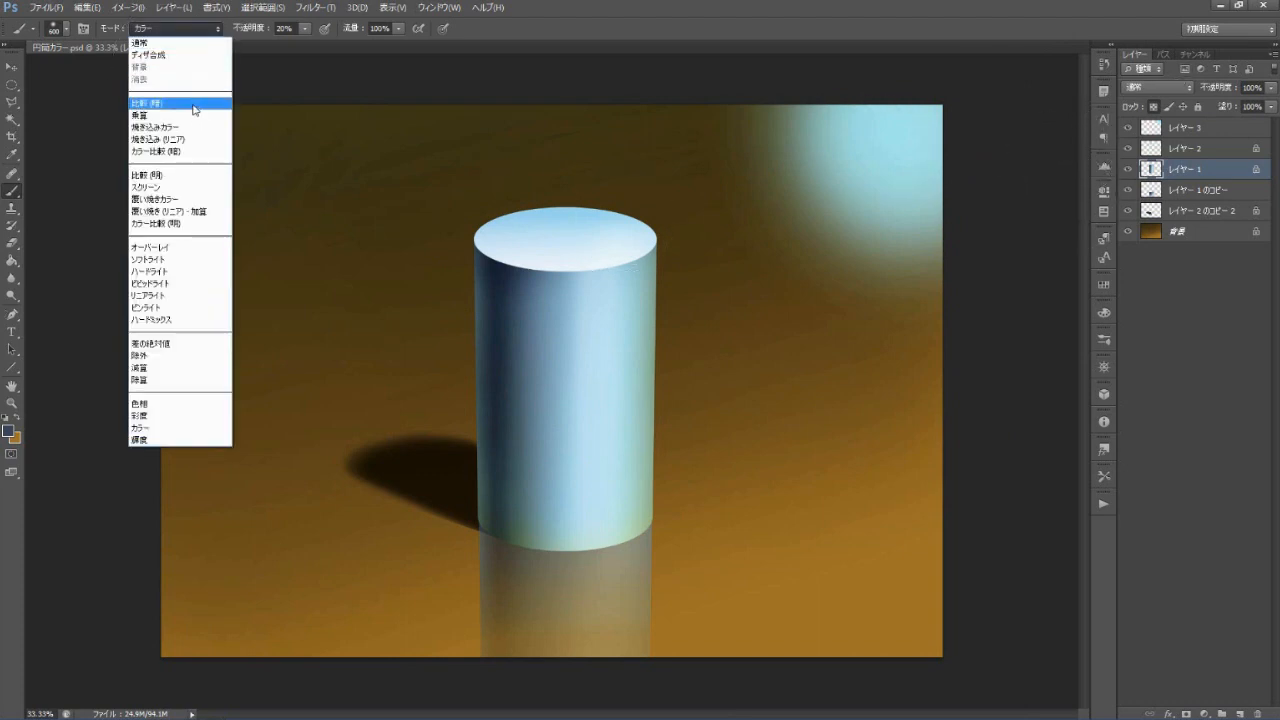
pyautogui.click(196, 46)
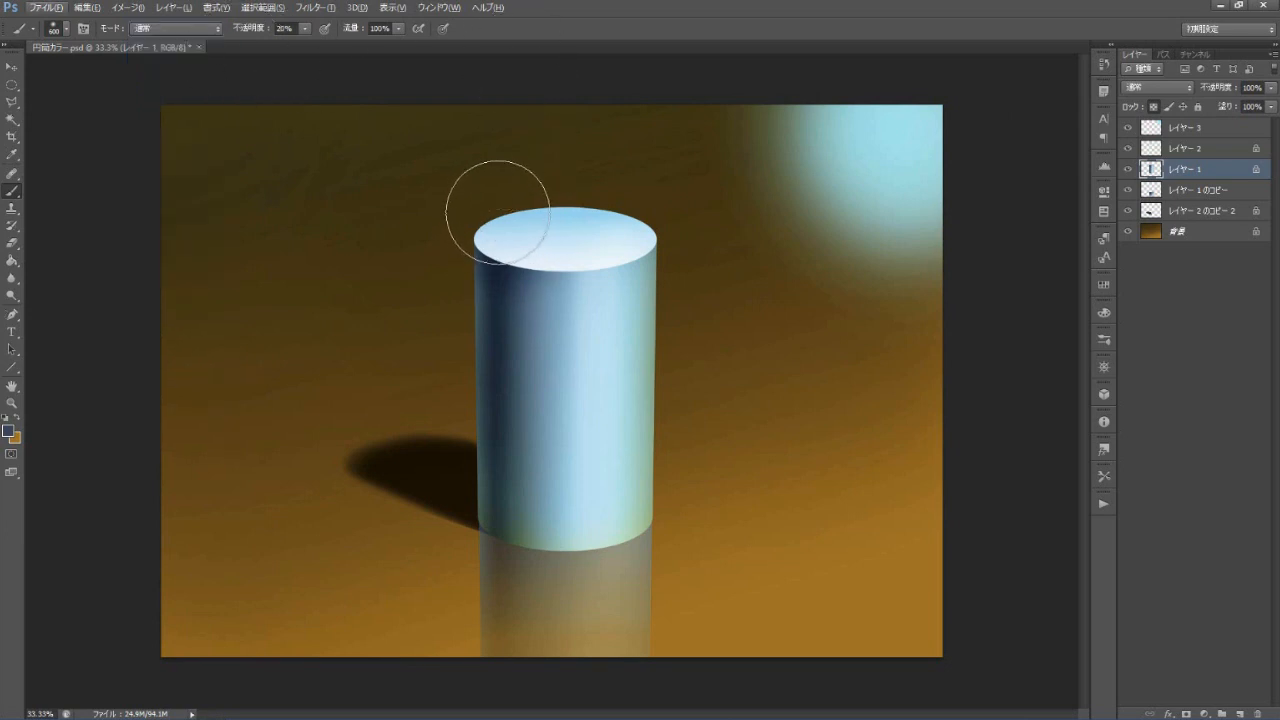
pyautogui.moveTo(491, 249); pyautogui.dragTo(497, 530)
pyautogui.hotkey('ctrl', 'z')
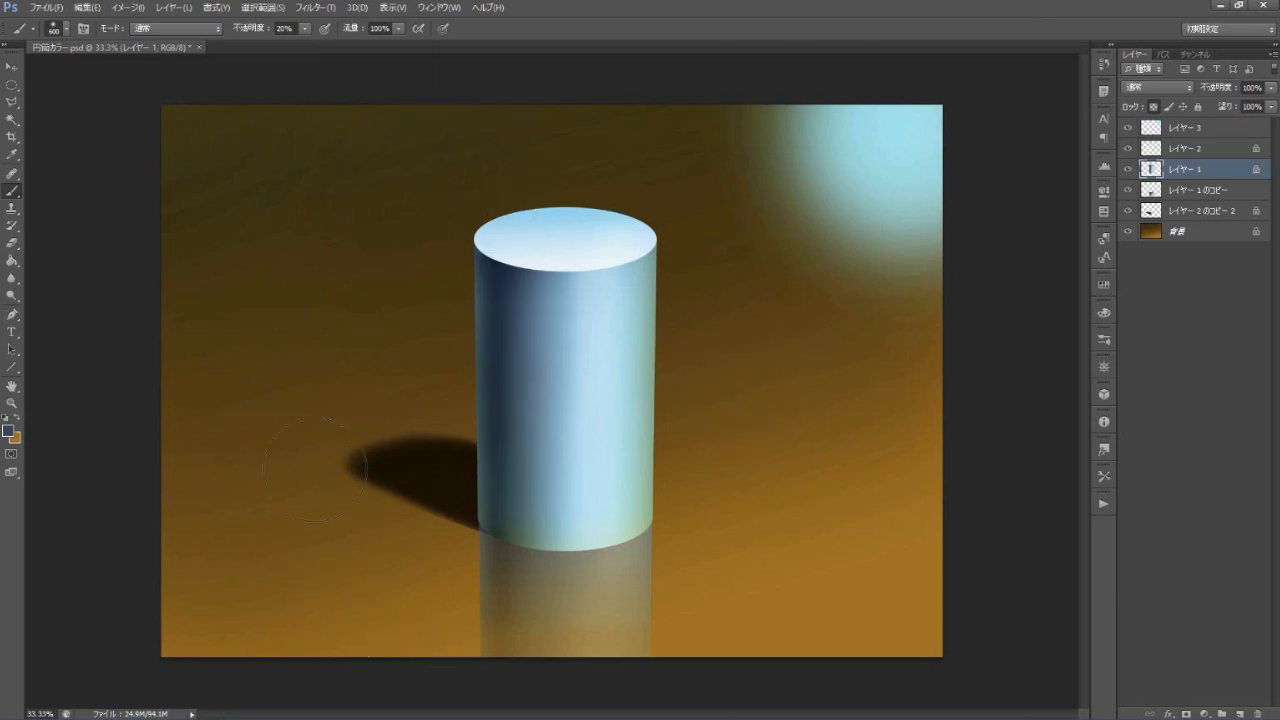
# - Swap the foreground to orange-brown, set the brush mode to カラー and tint the lower part of the cylinder's body
pyautogui.click(18, 419)
pyautogui.click(175, 28)
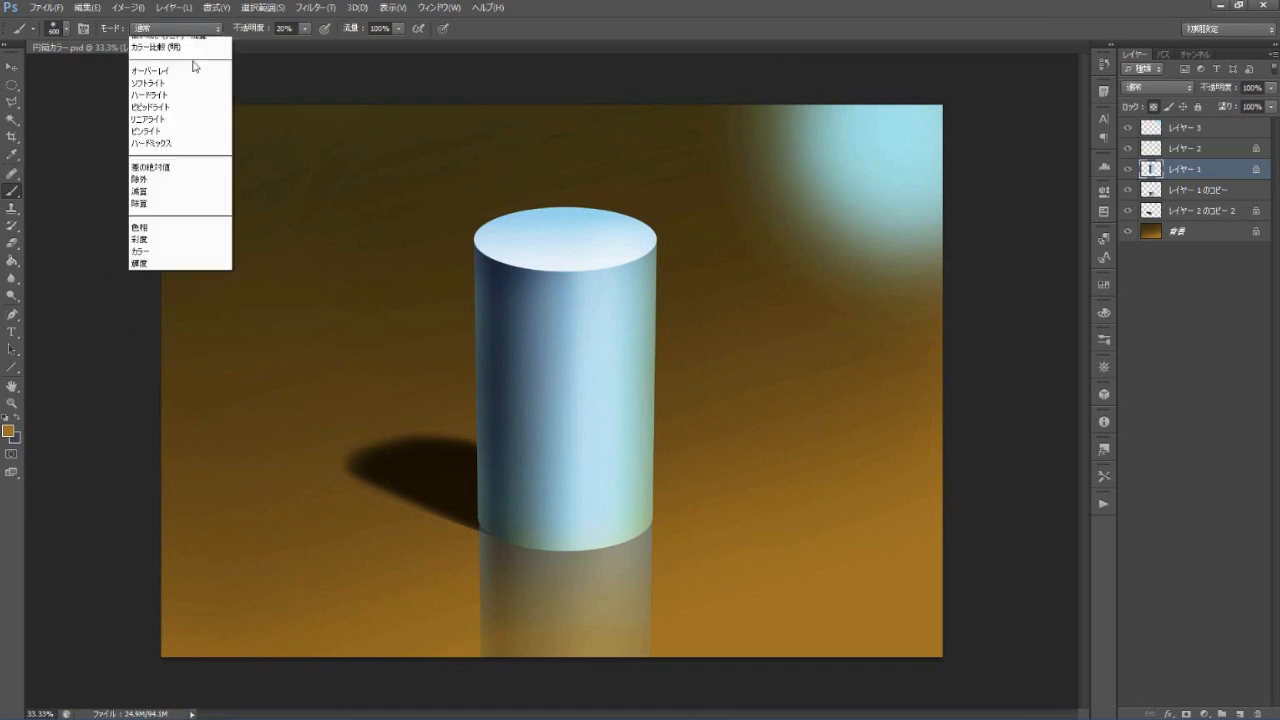
pyautogui.click(203, 433)
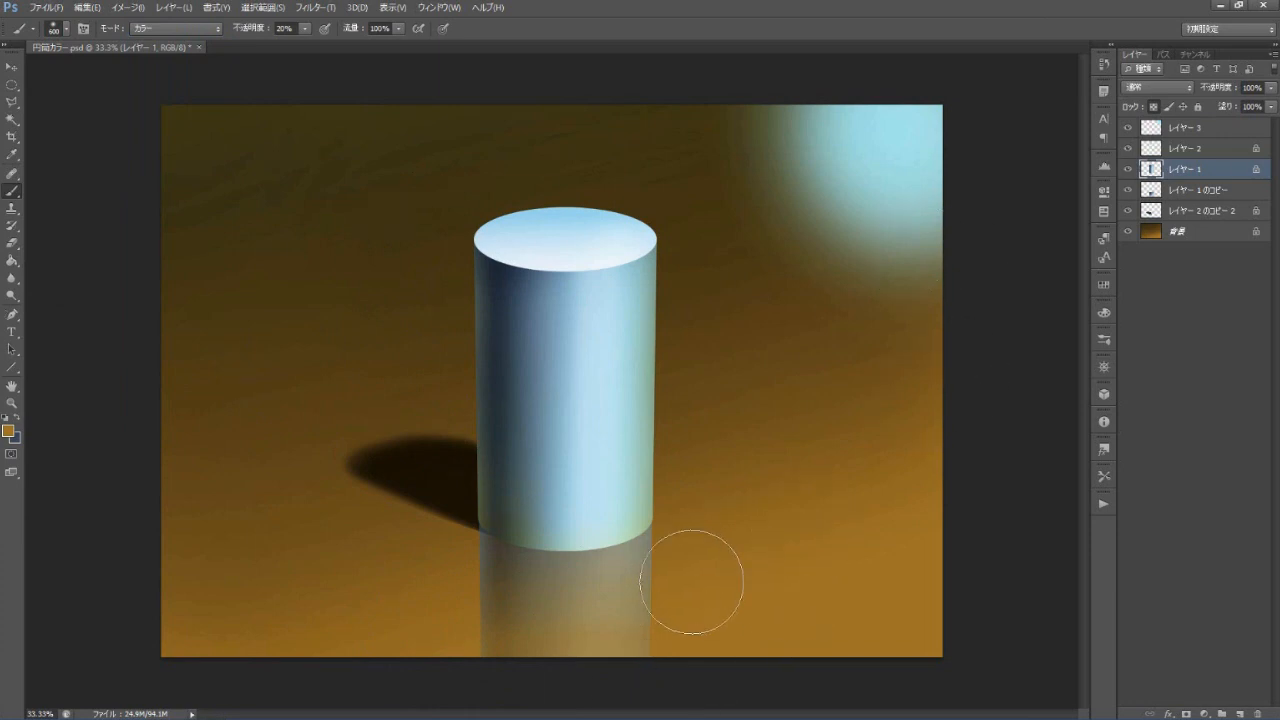
# - Select the reflection layer レイヤー 1 のコピー and switch its visibility off and on to compare the image
pyautogui.click(1210, 191)
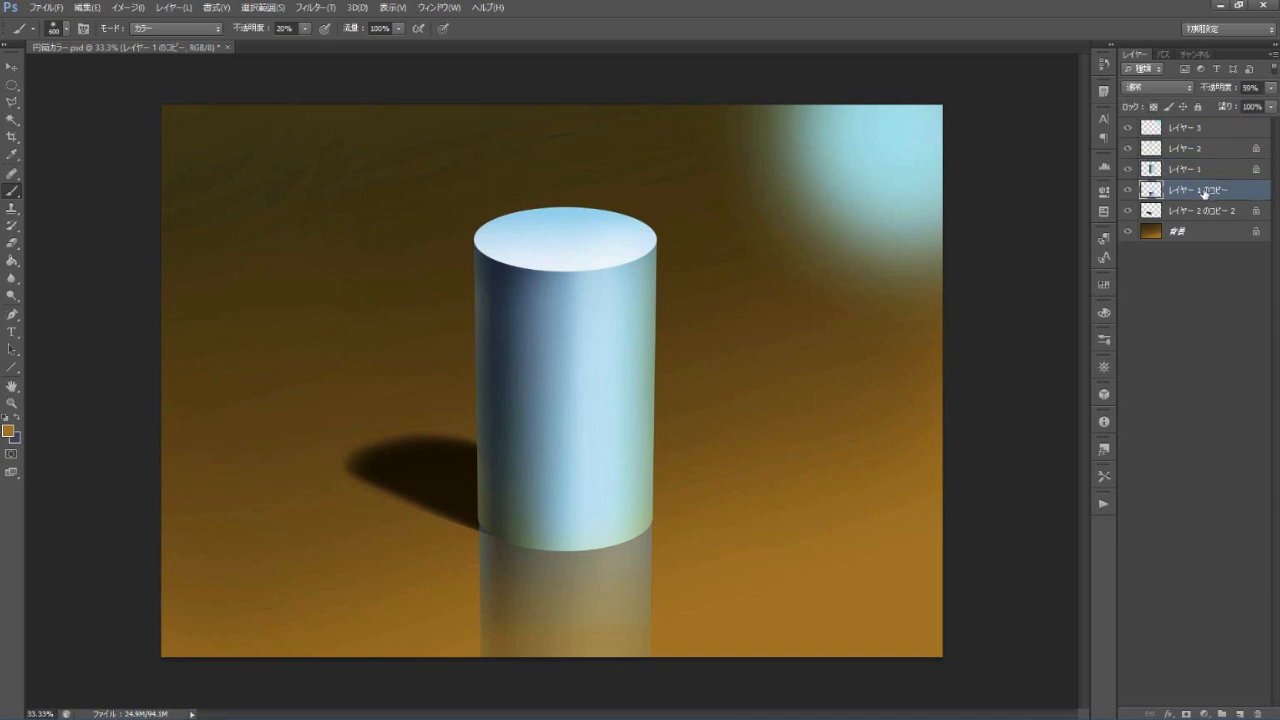
pyautogui.click(1127, 191)
pyautogui.click(1128, 192)
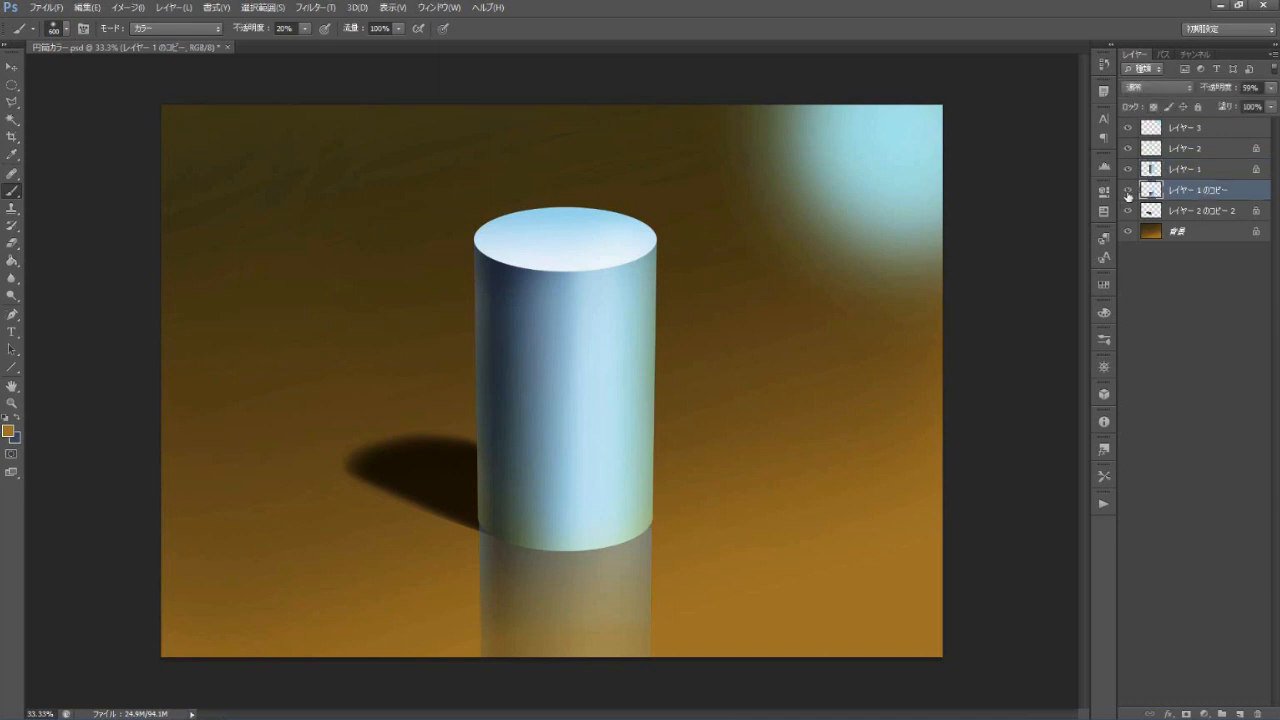
# - Try the カラー blend mode on the reflection layer and return it to 通常
pyautogui.click(1187, 88)
pyautogui.click(1175, 85)
pyautogui.click(1175, 85)
pyautogui.click(1135, 464)
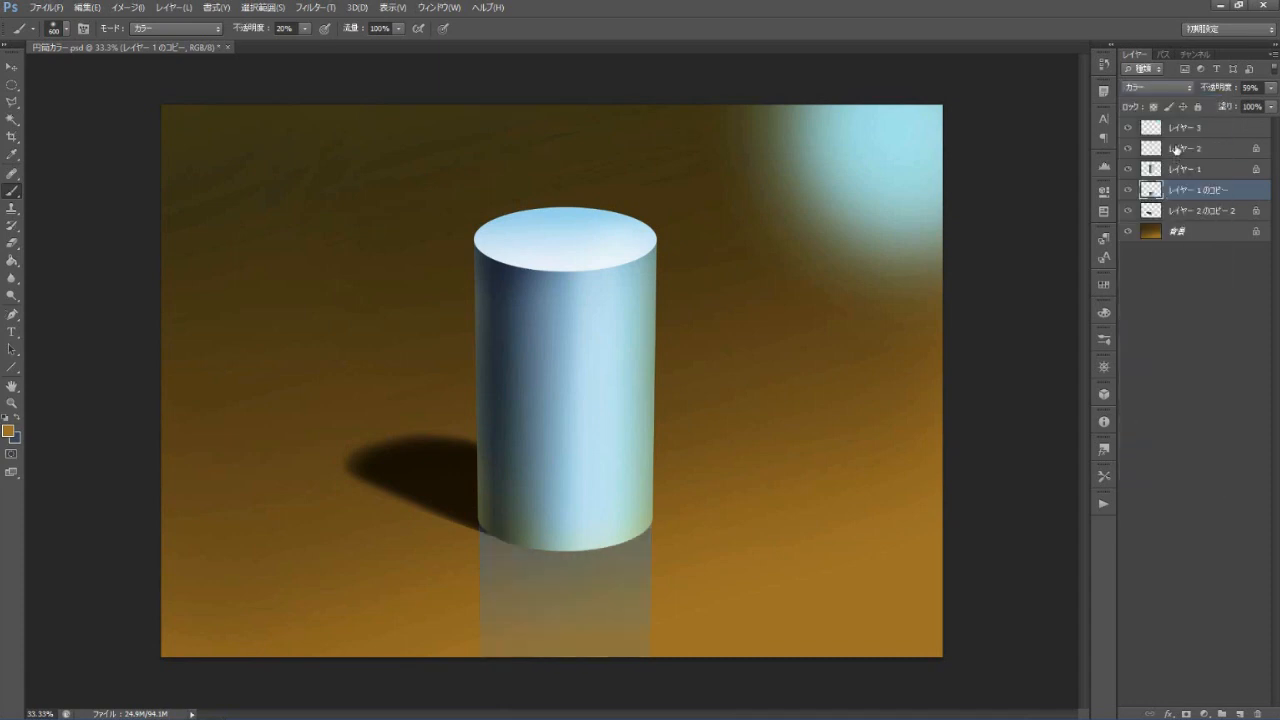
pyautogui.click(1185, 87)
pyautogui.click(1182, 90)
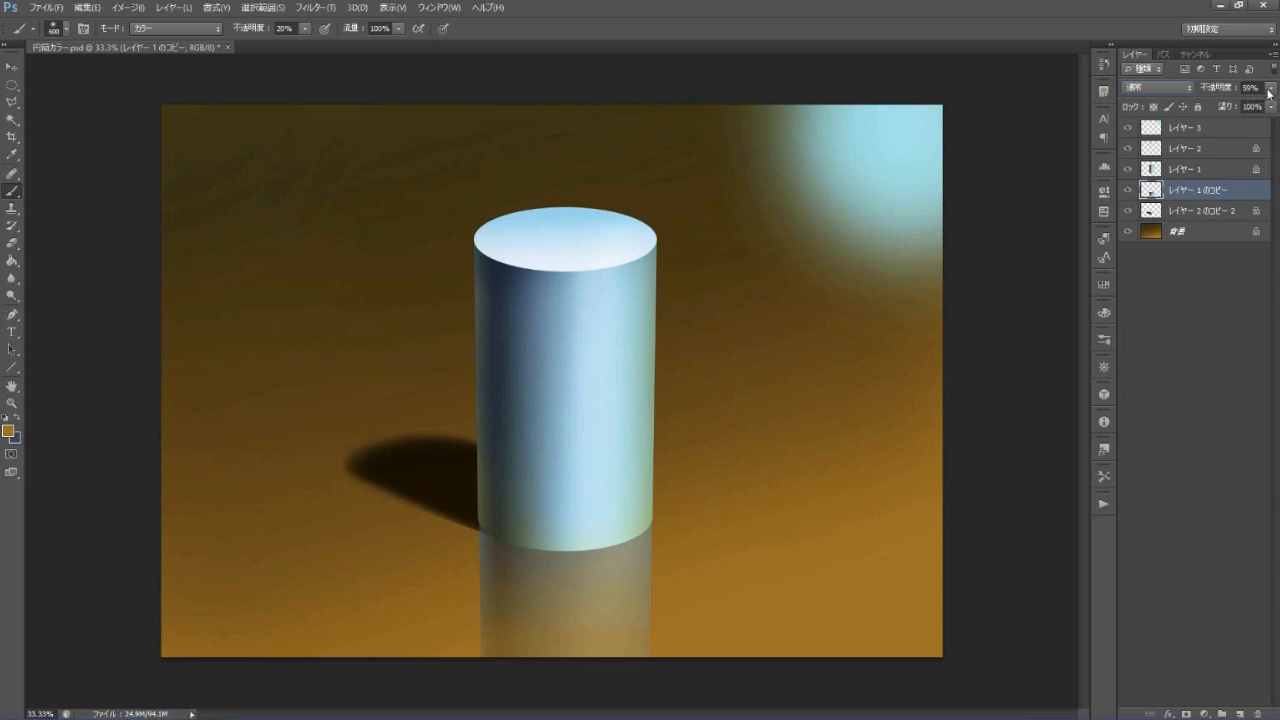
# - Set the reflection layer's opacity to 75%
pyautogui.click(1270, 91)
pyautogui.moveTo(1258, 110); pyautogui.dragTo(1255, 110)
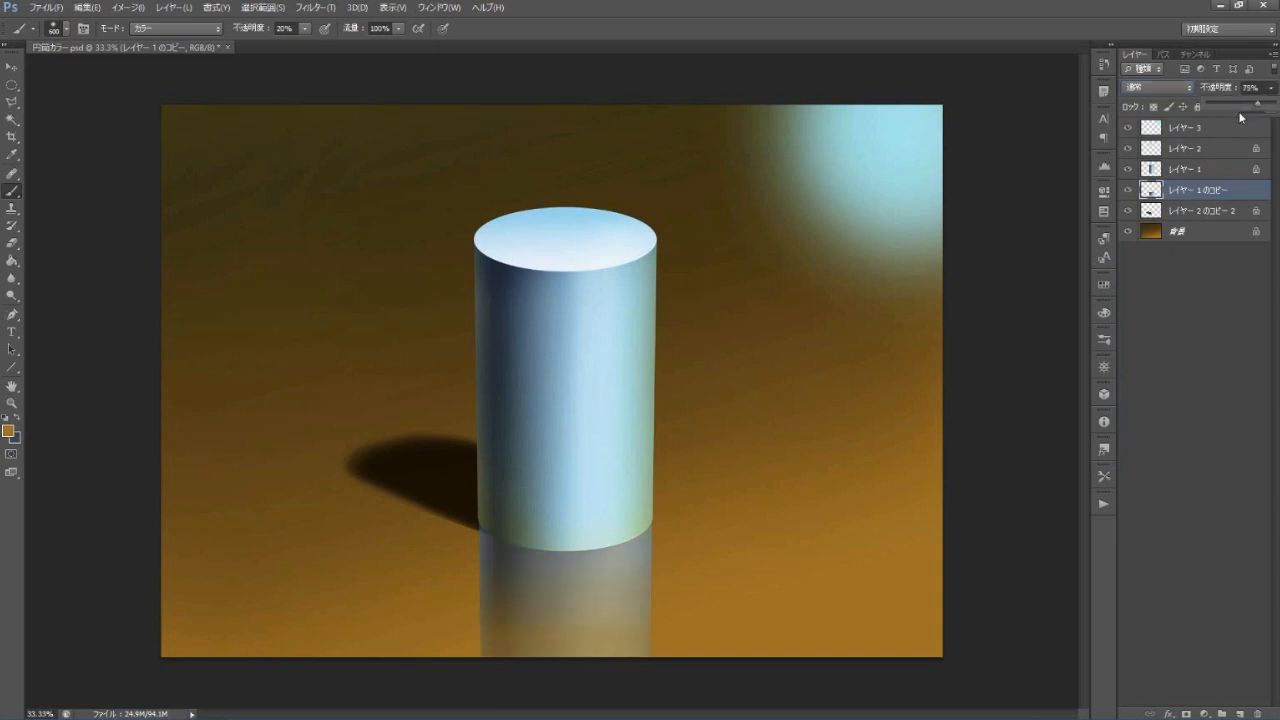
pyautogui.hotkey('alt', 'i')
pyautogui.press('j')
pyautogui.press('h')
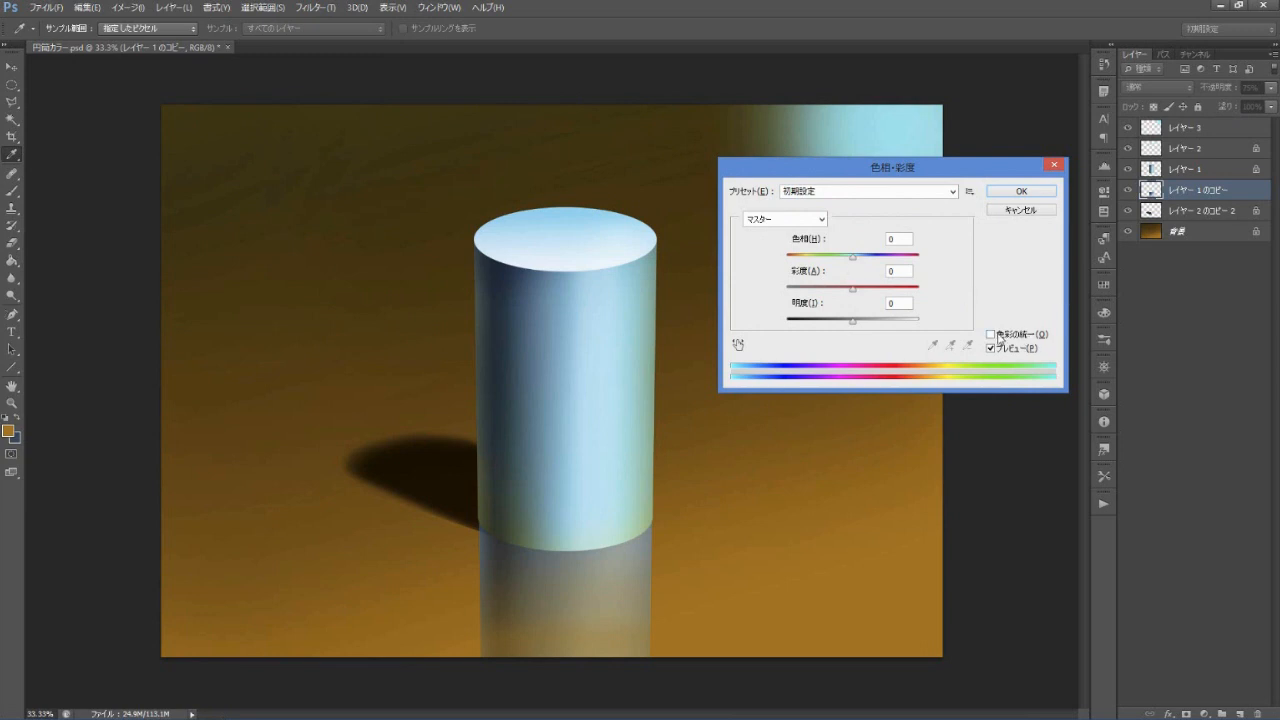
pyautogui.click(1039, 211)
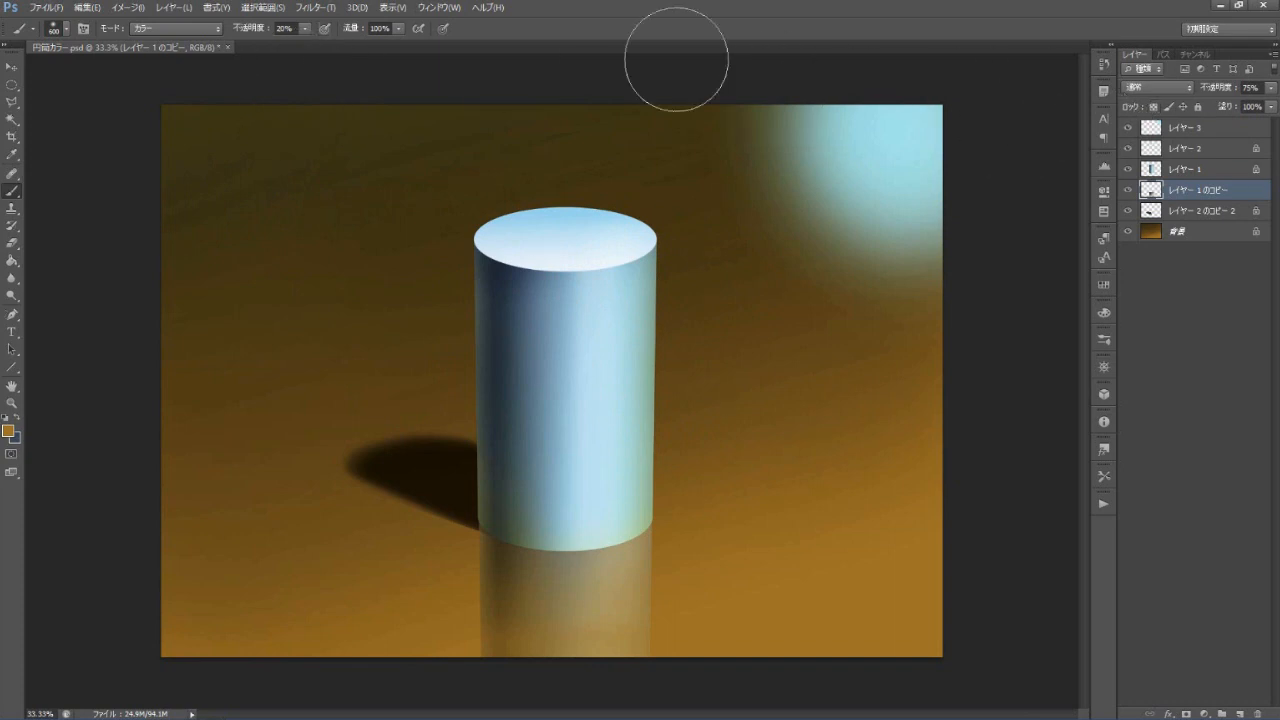
# - Apply the ぼかし (移動) motion blur to the reflection layer at an angle of 0°
pyautogui.click(315, 7)
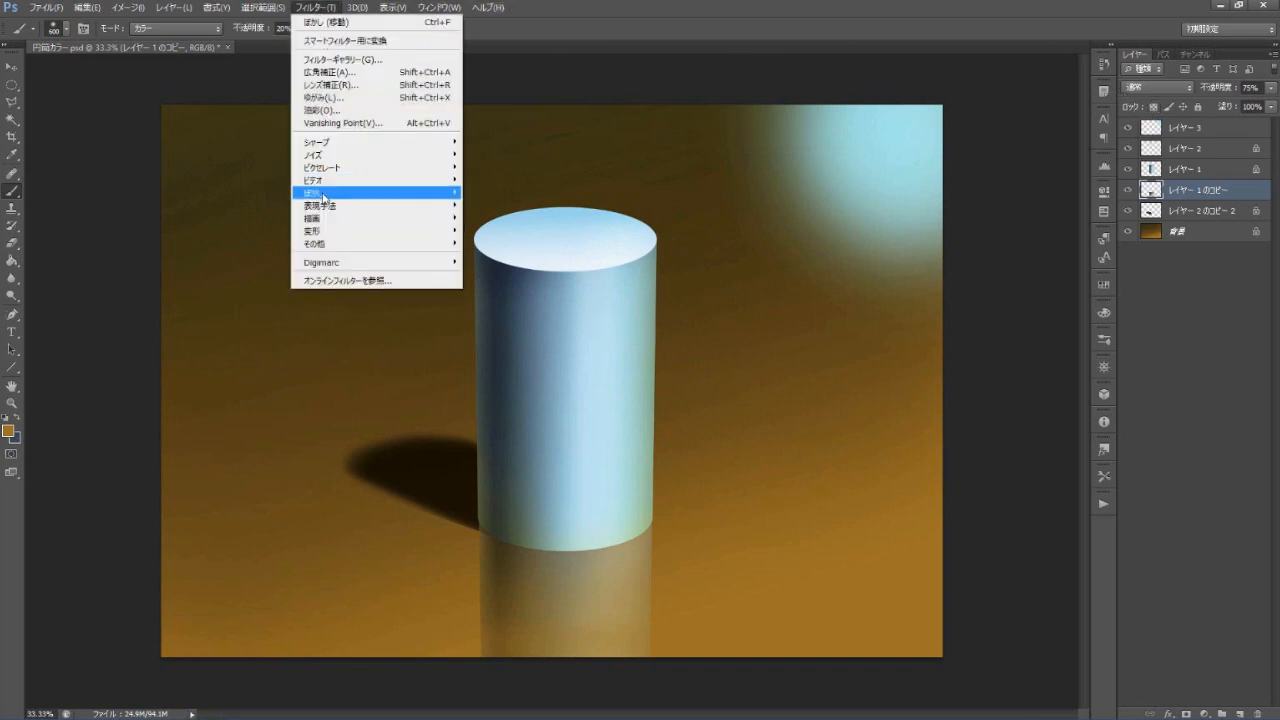
pyautogui.moveTo(324, 193)
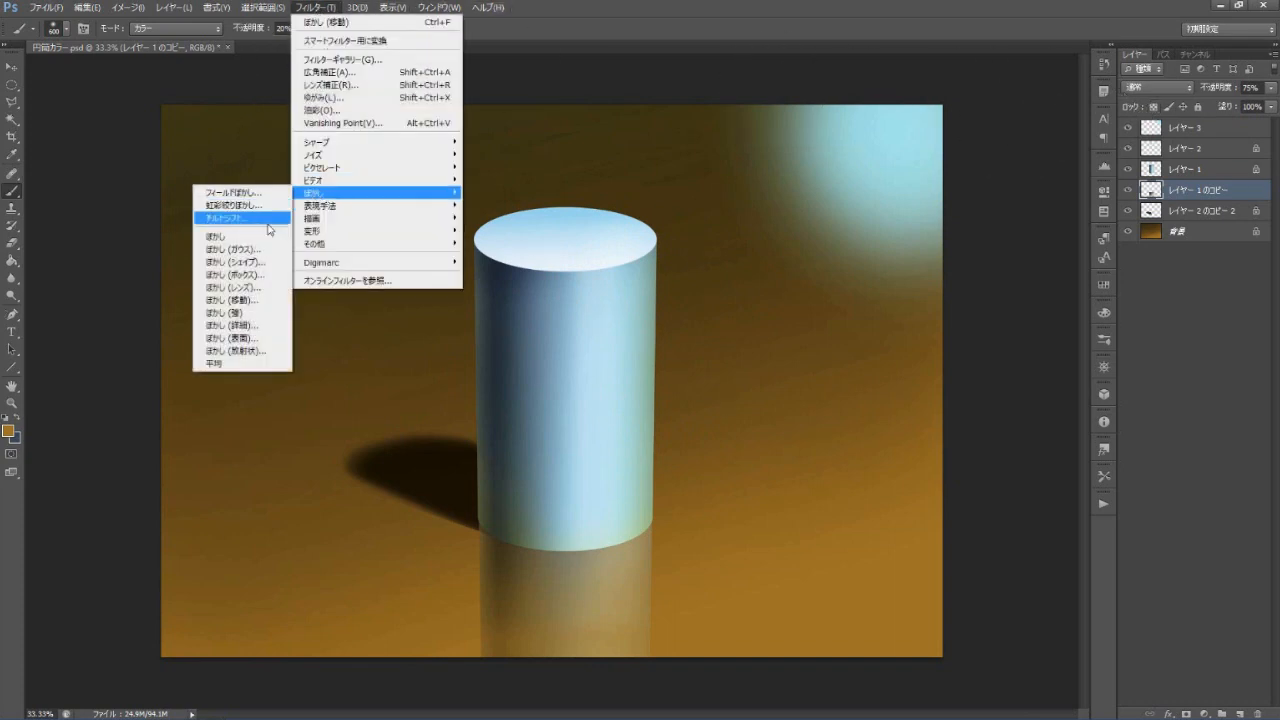
pyautogui.click(260, 301)
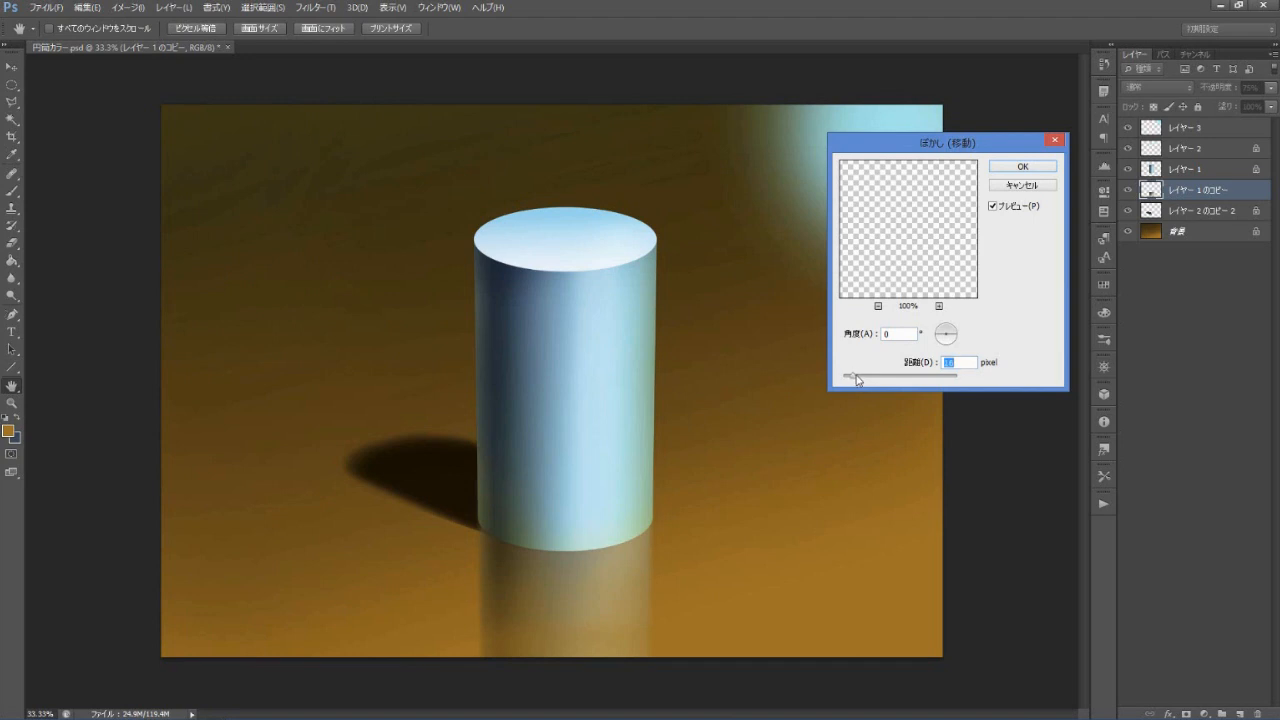
pyautogui.click(1008, 167)
pyautogui.press('b')
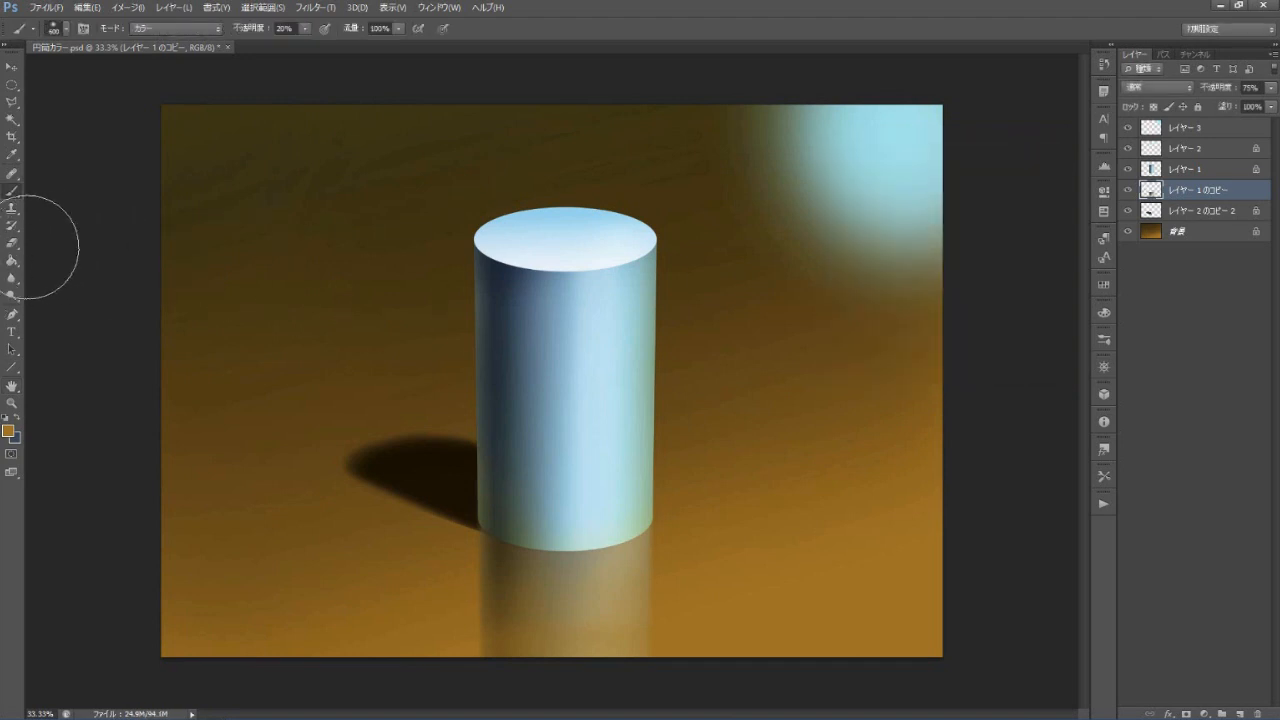
# - Soften the floor reflection with the Blur tool (ぼかしツール), enlarging its brush to 700 pixels
pyautogui.click(15, 281)
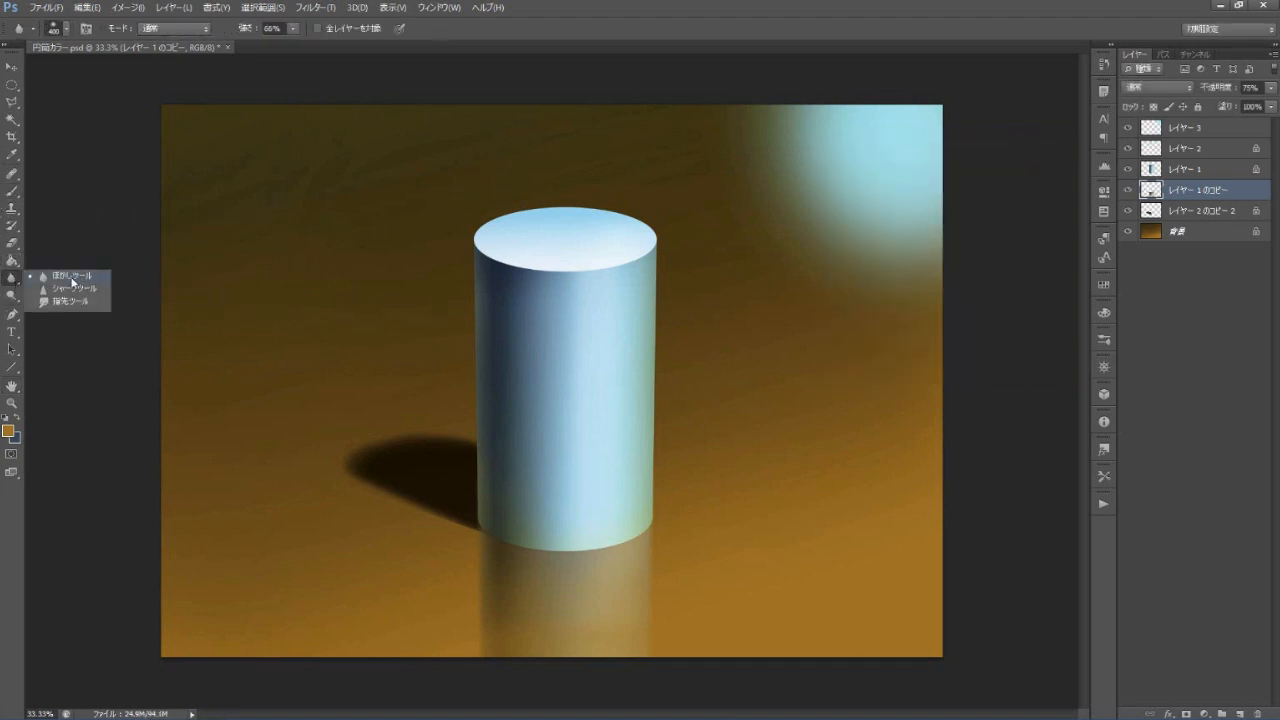
pyautogui.click(75, 283)
pyautogui.press(']')
pyautogui.press(']')
pyautogui.press(']')
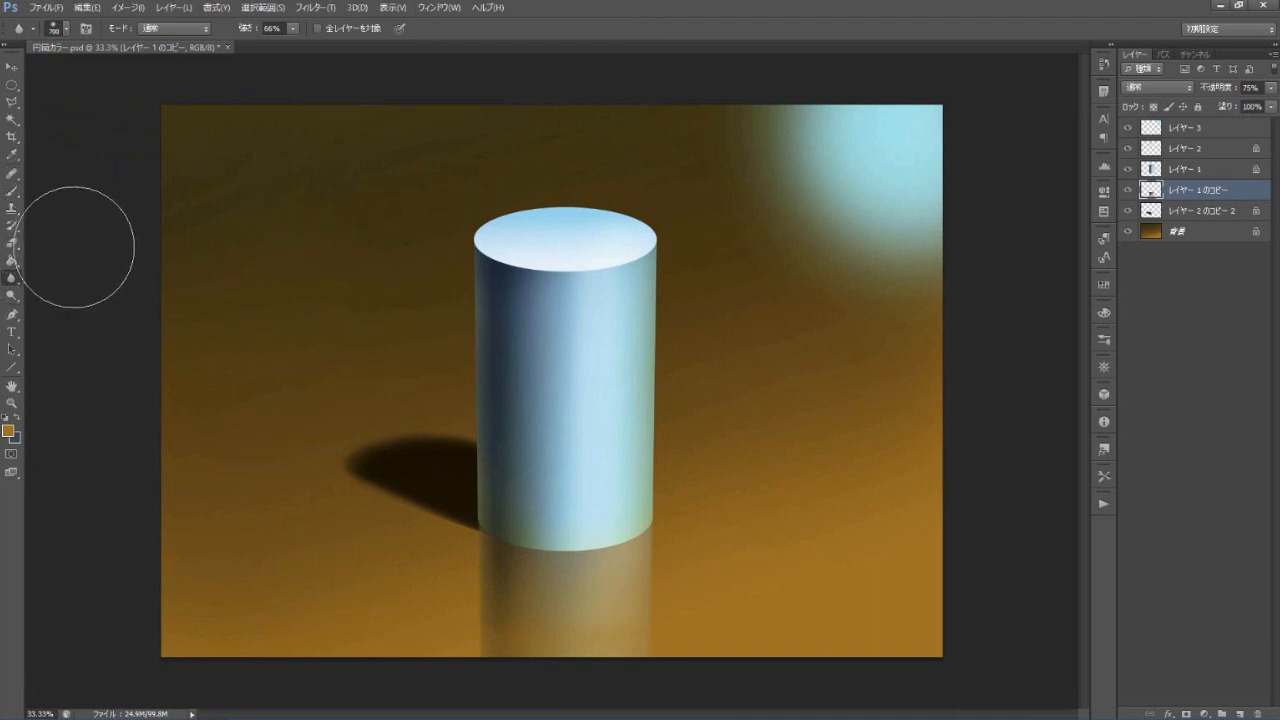
# - Lock the reflection layer's transparent pixels, change the foreground colour to teal and tint the reflection with the Brush tool
pyautogui.click(13, 190)
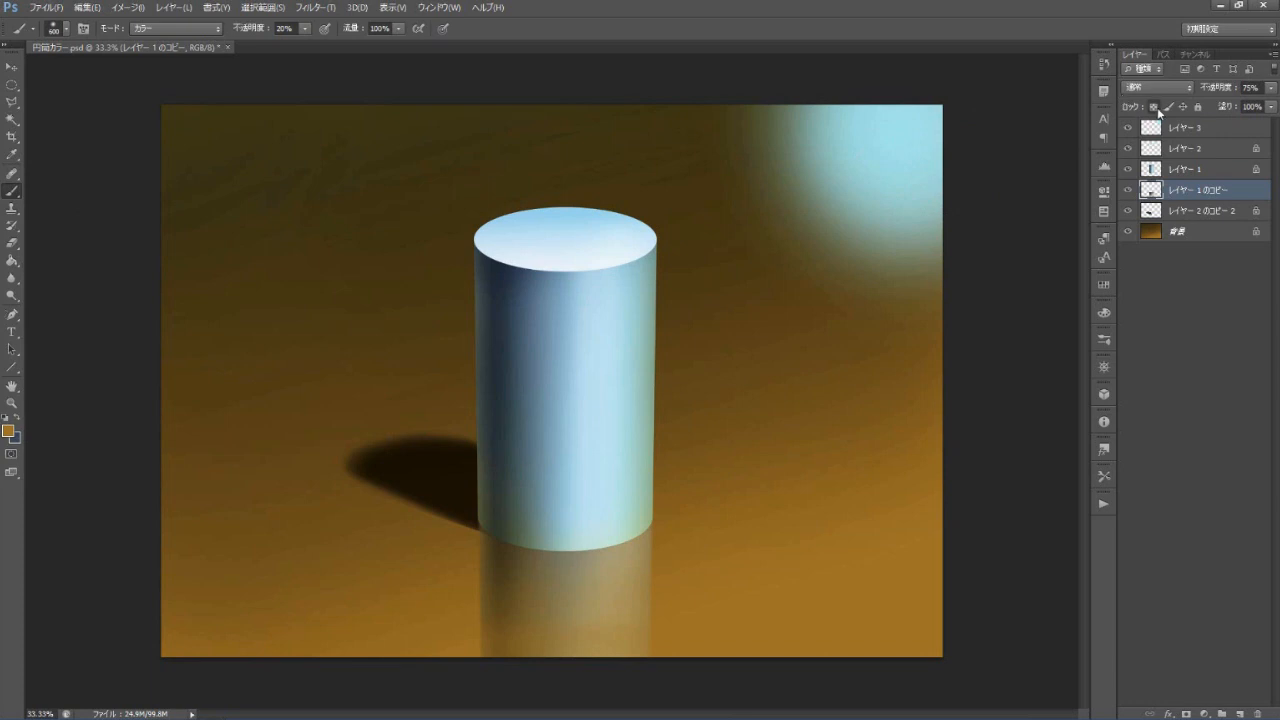
pyautogui.click(8, 430)
pyautogui.write('36')
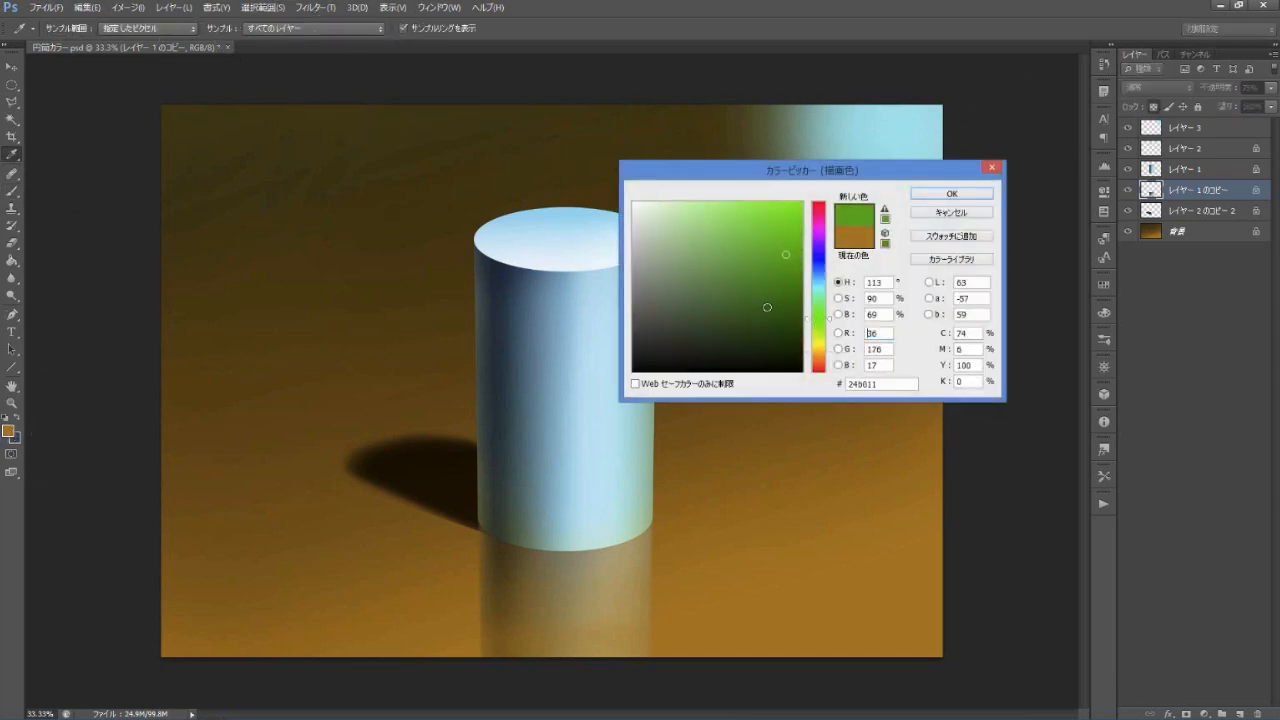
pyautogui.click(820, 297)
pyautogui.click(762, 286)
pyautogui.click(951, 193)
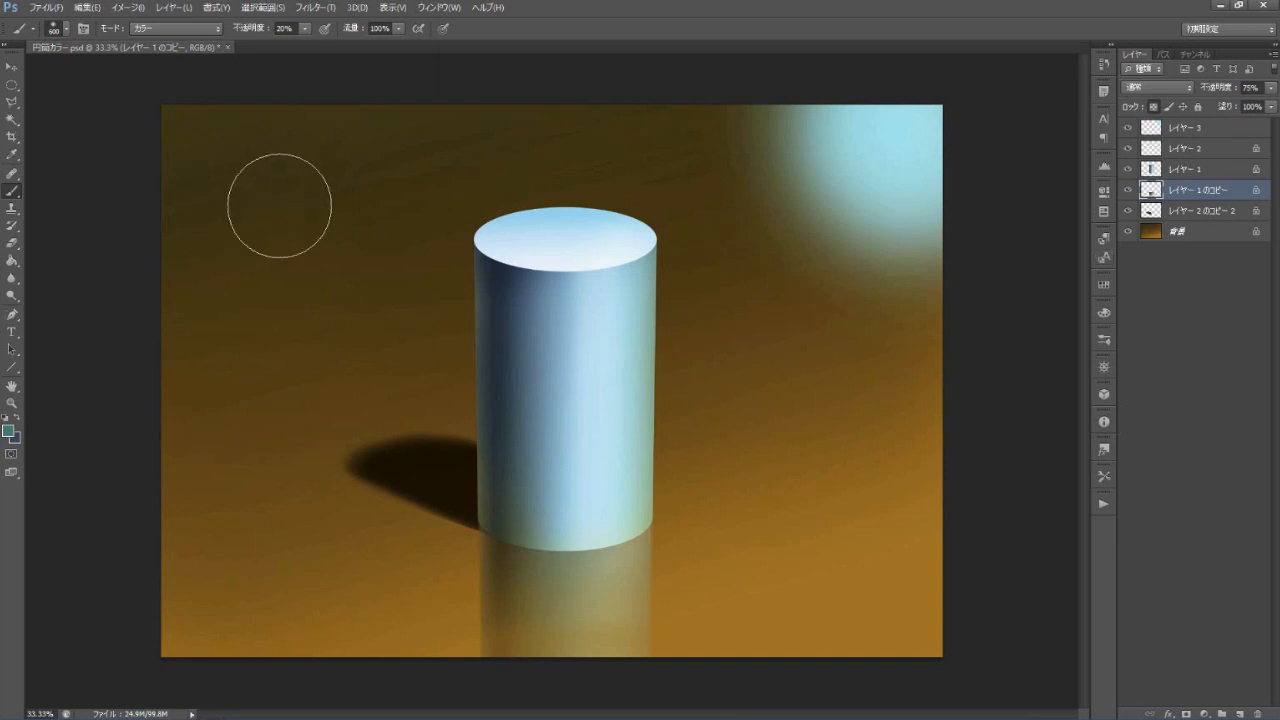
# - On レイヤー 3, sample the light's pale cyan and spread a glow around the light source with a 1000-pixel brush in 通常 mode
pyautogui.click(1169, 132)
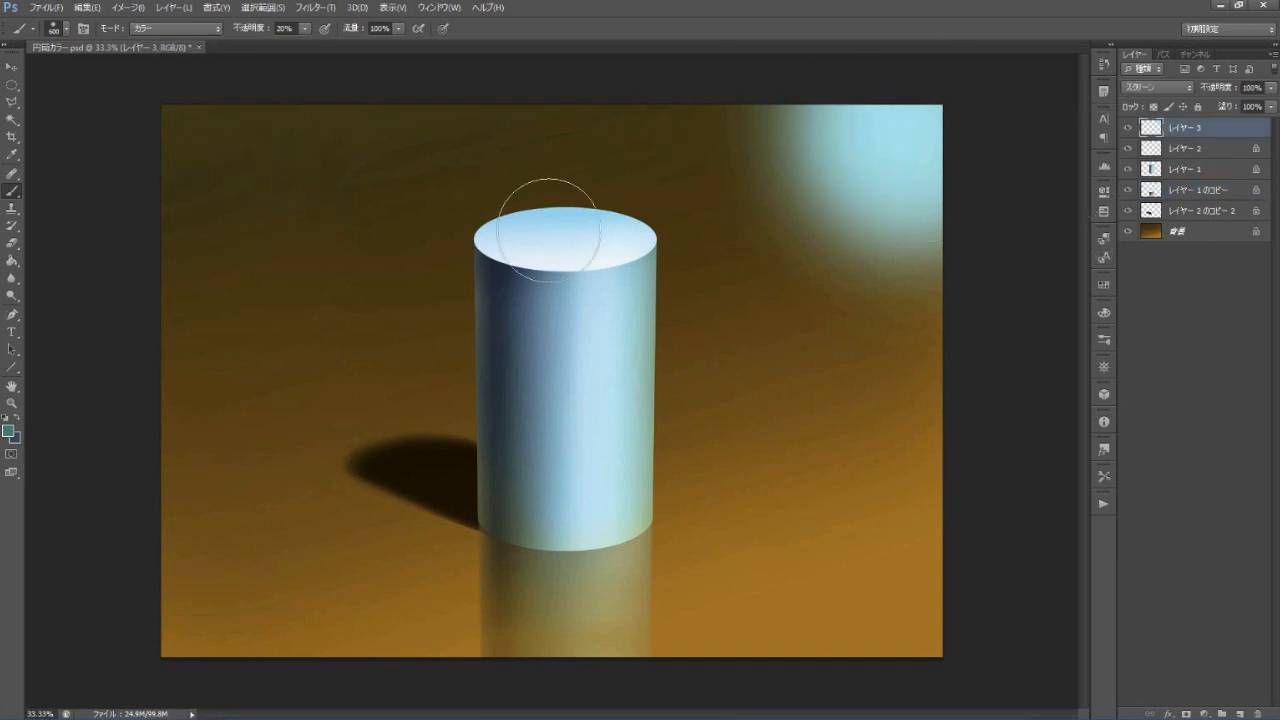
pyautogui.keyDown('alt'); pyautogui.click(836, 154); pyautogui.keyUp('alt')
pyautogui.press(']')
pyautogui.press(']')
pyautogui.press(']')
pyautogui.press(']')
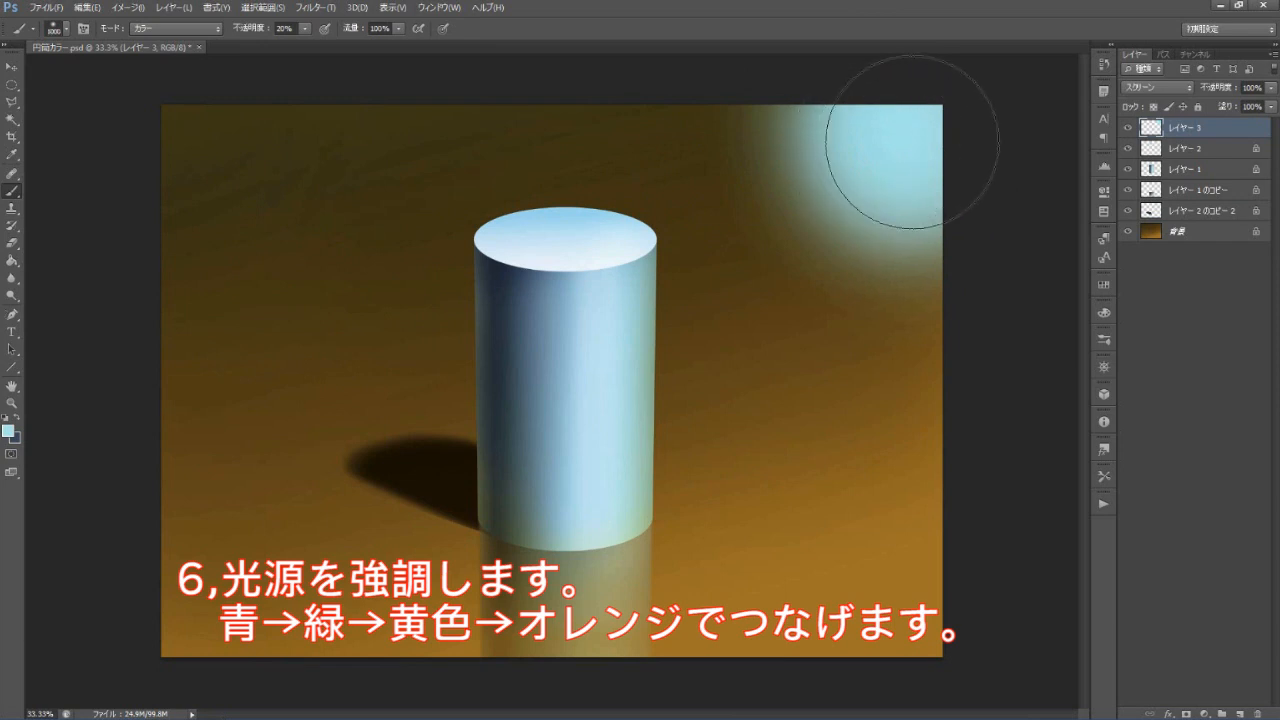
pyautogui.click(213, 30)
pyautogui.click(155, 31)
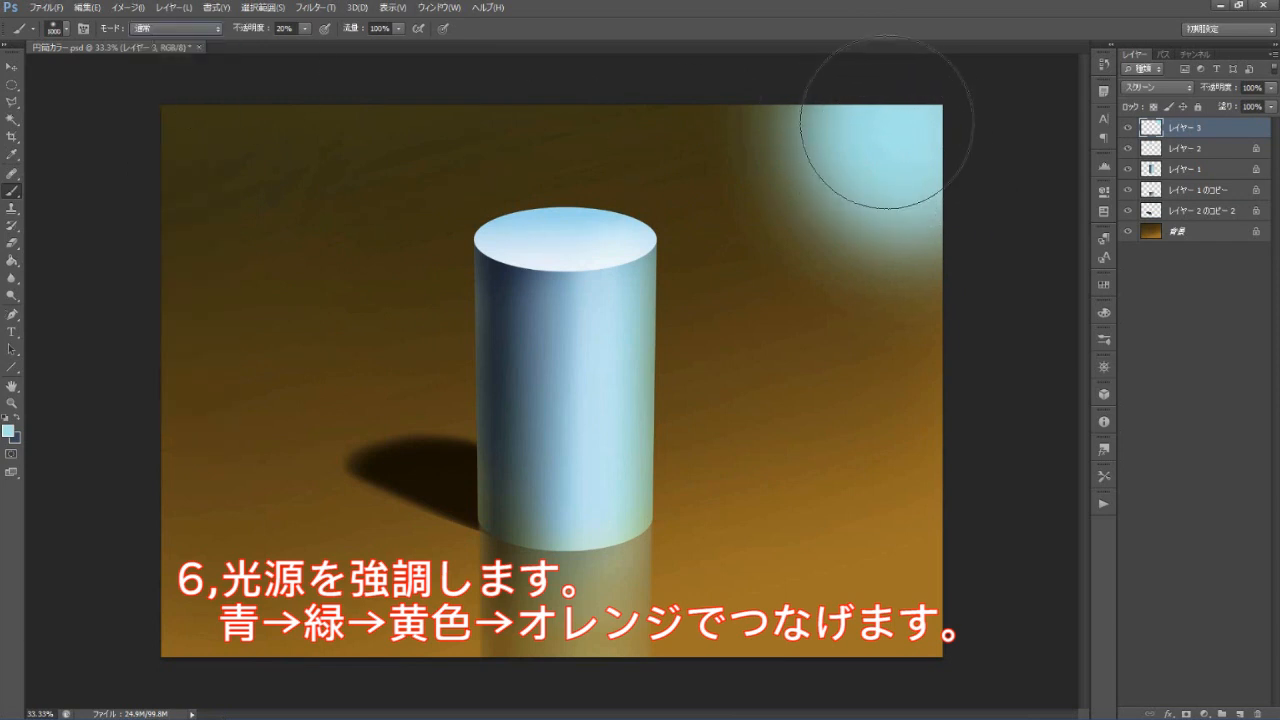
pyautogui.moveTo(877, 186)
pyautogui.mouseDown()
pyautogui.moveTo(663, 263)
pyautogui.moveTo(768, 195)
pyautogui.moveTo(857, 190)
pyautogui.moveTo(900, 315)
pyautogui.mouseUp()
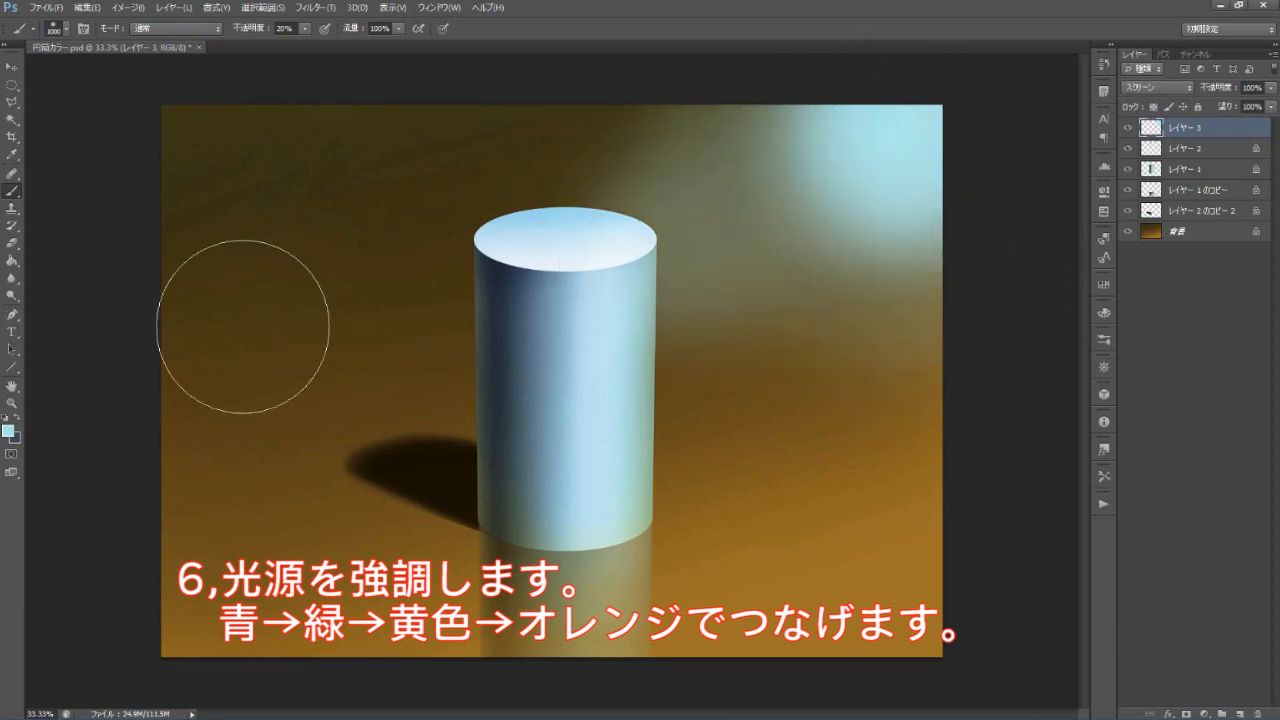
# - Change the foreground colour to green 7bb64c and paint a green band around the cyan glow
pyautogui.click(9, 432)
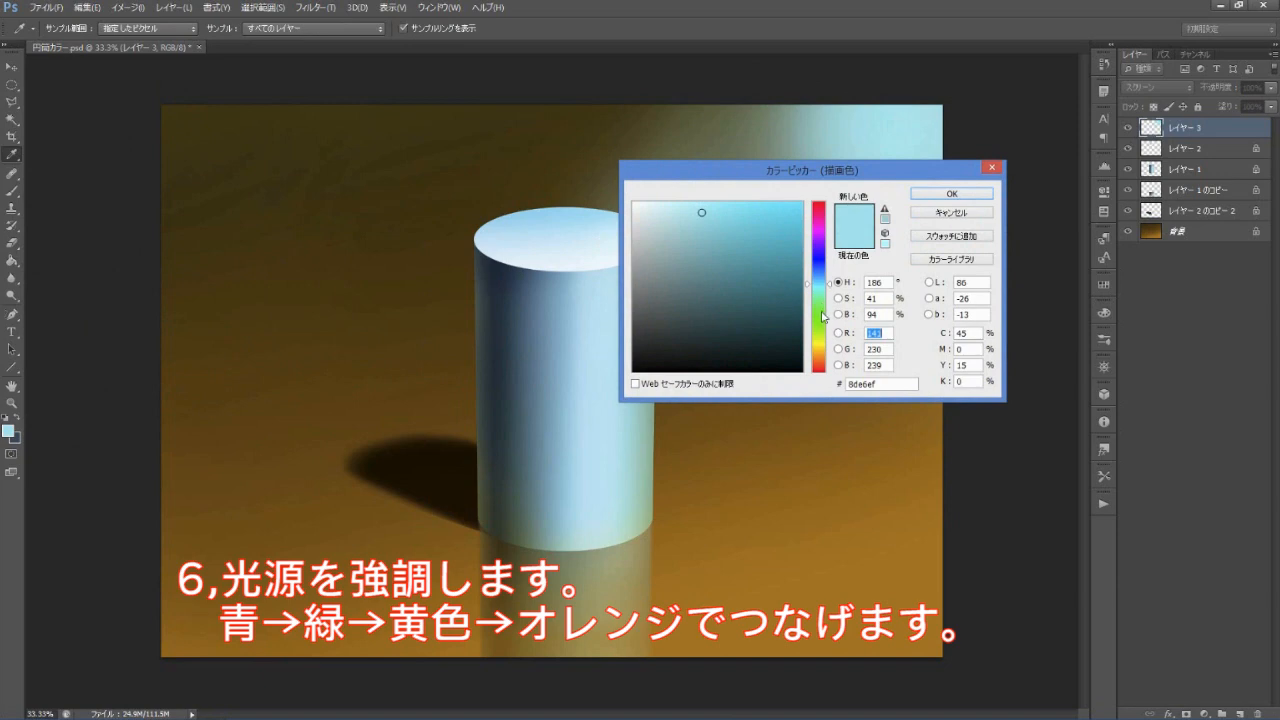
pyautogui.click(736, 257)
pyautogui.click(951, 193)
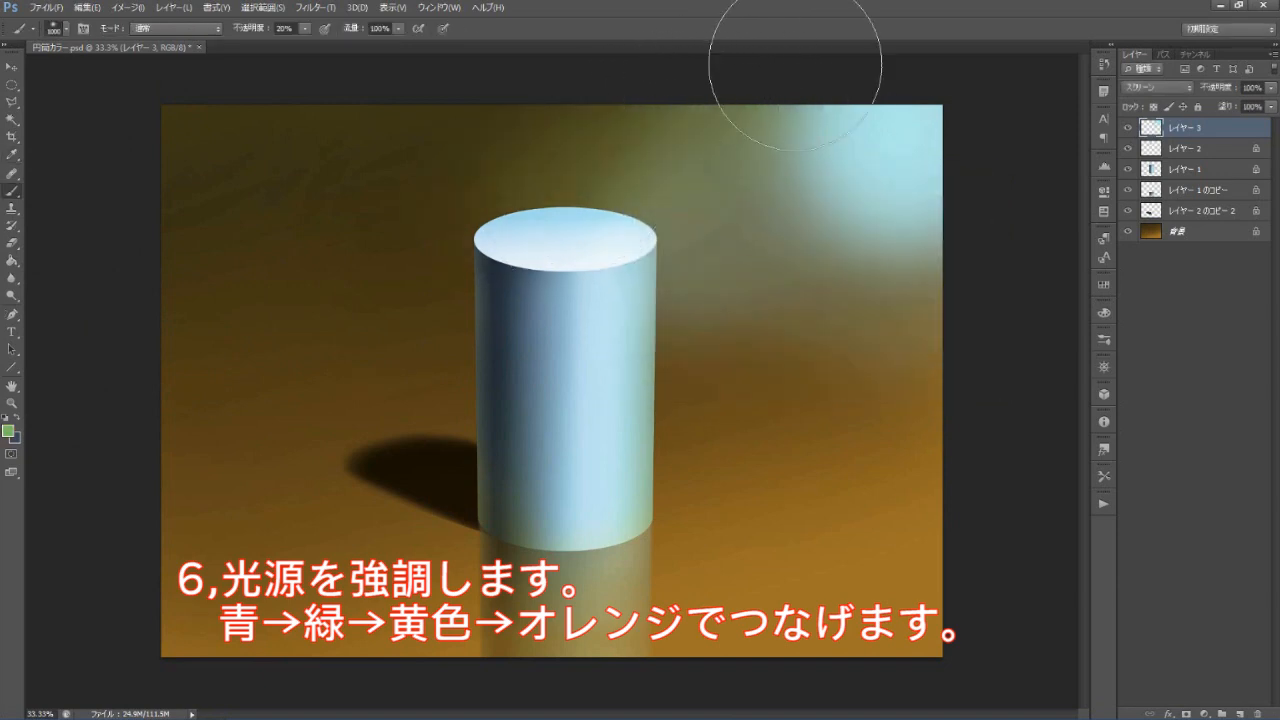
pyautogui.moveTo(971, 271)
pyautogui.mouseDown()
pyautogui.moveTo(846, 350)
pyautogui.moveTo(710, 361)
pyautogui.moveTo(617, 270)
pyautogui.moveTo(685, 127)
pyautogui.moveTo(659, 134)
pyautogui.moveTo(881, 221)
pyautogui.moveTo(977, 110)
pyautogui.moveTo(833, 132)
pyautogui.moveTo(686, 128)
pyautogui.moveTo(868, 325)
pyautogui.moveTo(886, 210)
pyautogui.moveTo(953, 135)
pyautogui.moveTo(870, 86)
pyautogui.moveTo(771, 80)
pyautogui.moveTo(731, 108)
pyautogui.moveTo(758, 304)
pyautogui.moveTo(945, 275)
pyautogui.moveTo(768, 140)
pyautogui.moveTo(777, 248)
pyautogui.moveTo(832, 119)
pyautogui.moveTo(929, 178)
pyautogui.moveTo(806, 109)
pyautogui.mouseUp()
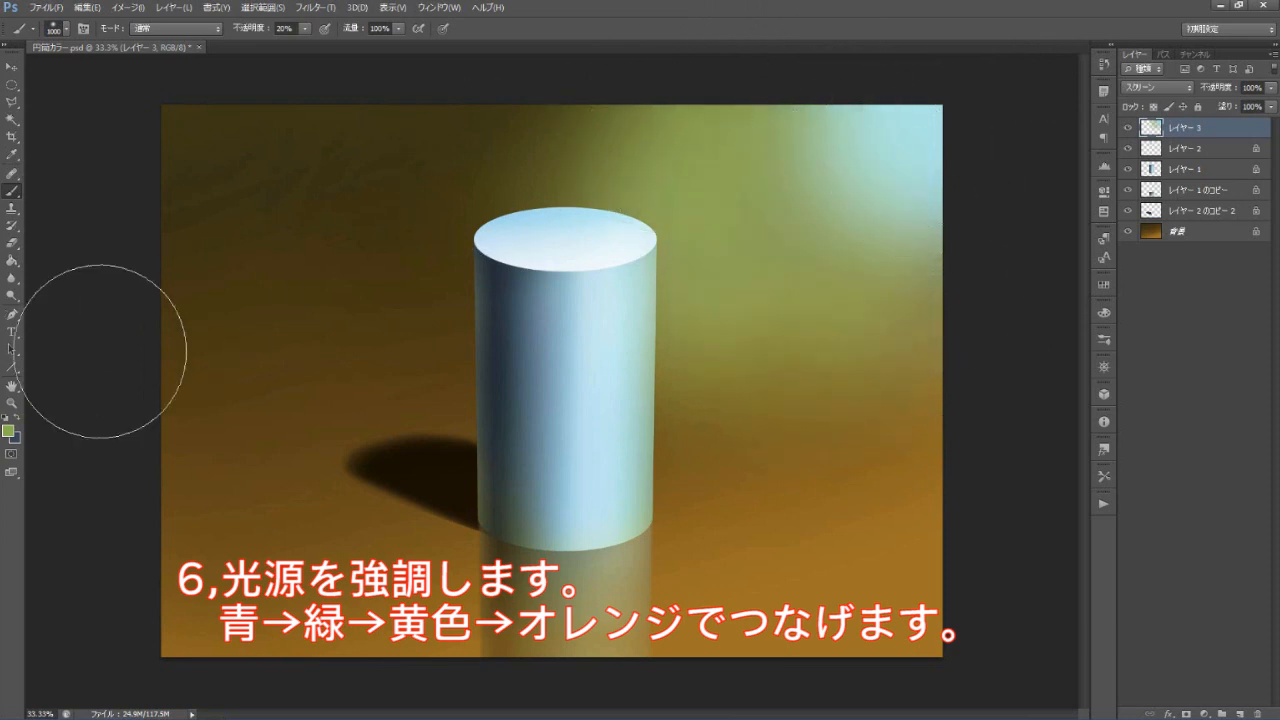
# - Change the foreground colour to dark olive yellow 696213 and paint it around the outer edge of the green glow
pyautogui.click(8, 430)
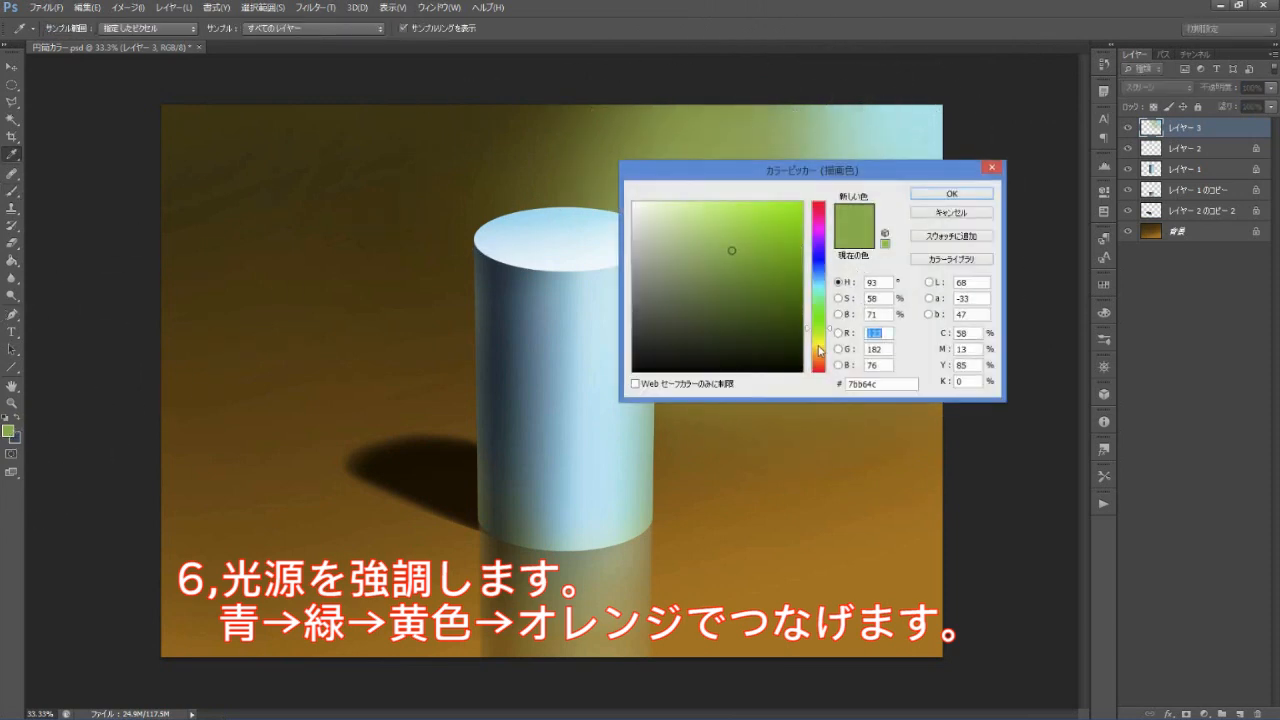
pyautogui.click(820, 347)
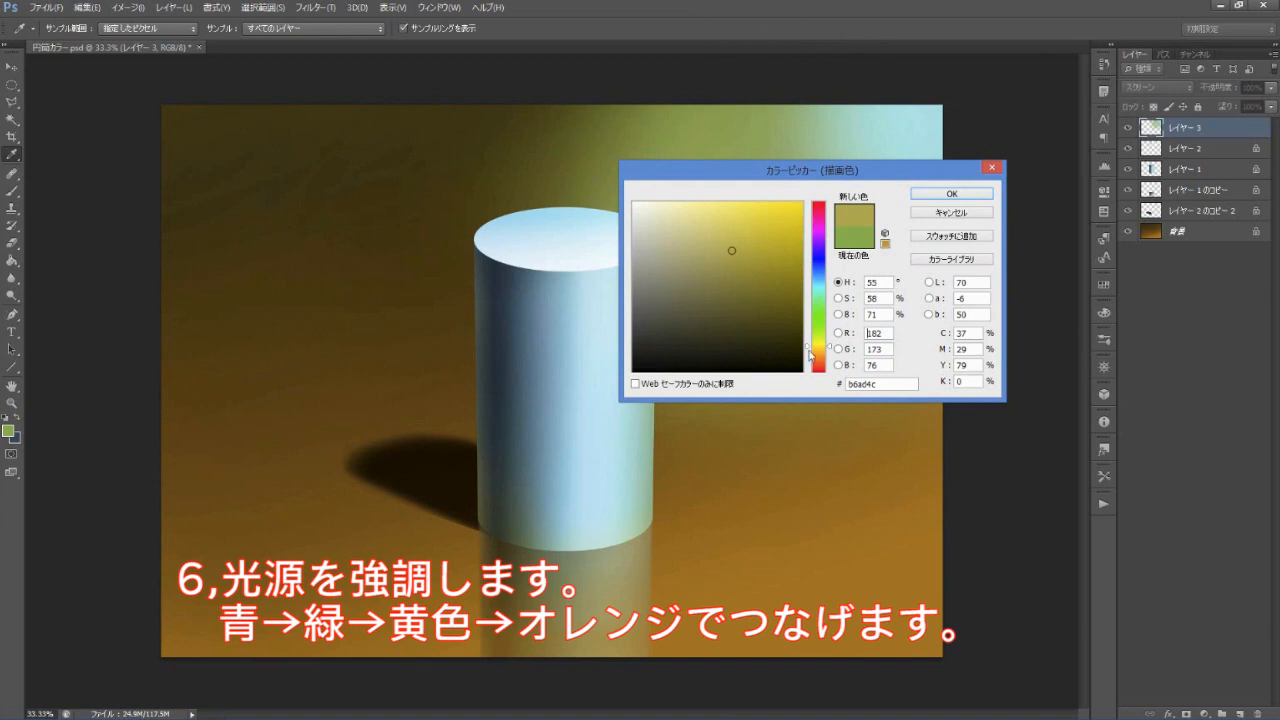
pyautogui.click(770, 302)
pyautogui.click(949, 195)
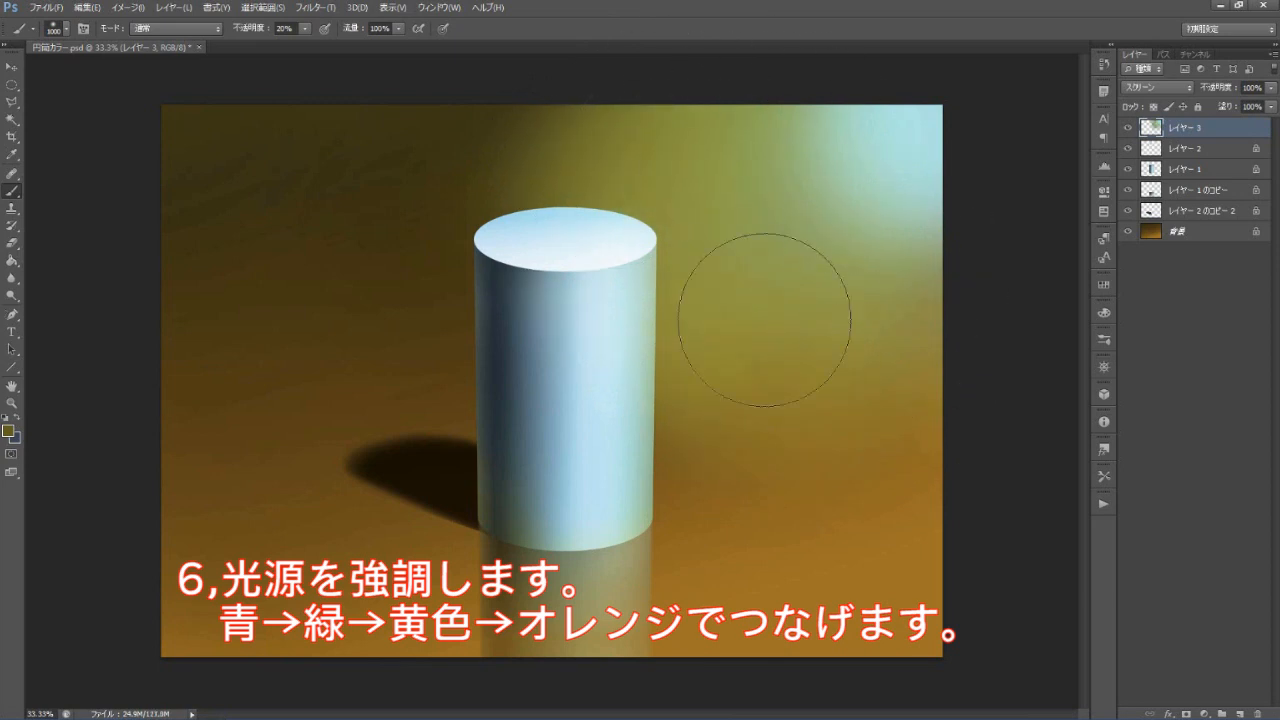
# - Change the foreground colour to light cyan and paint it over the boundary between the light source and the green glow
pyautogui.click(8, 430)
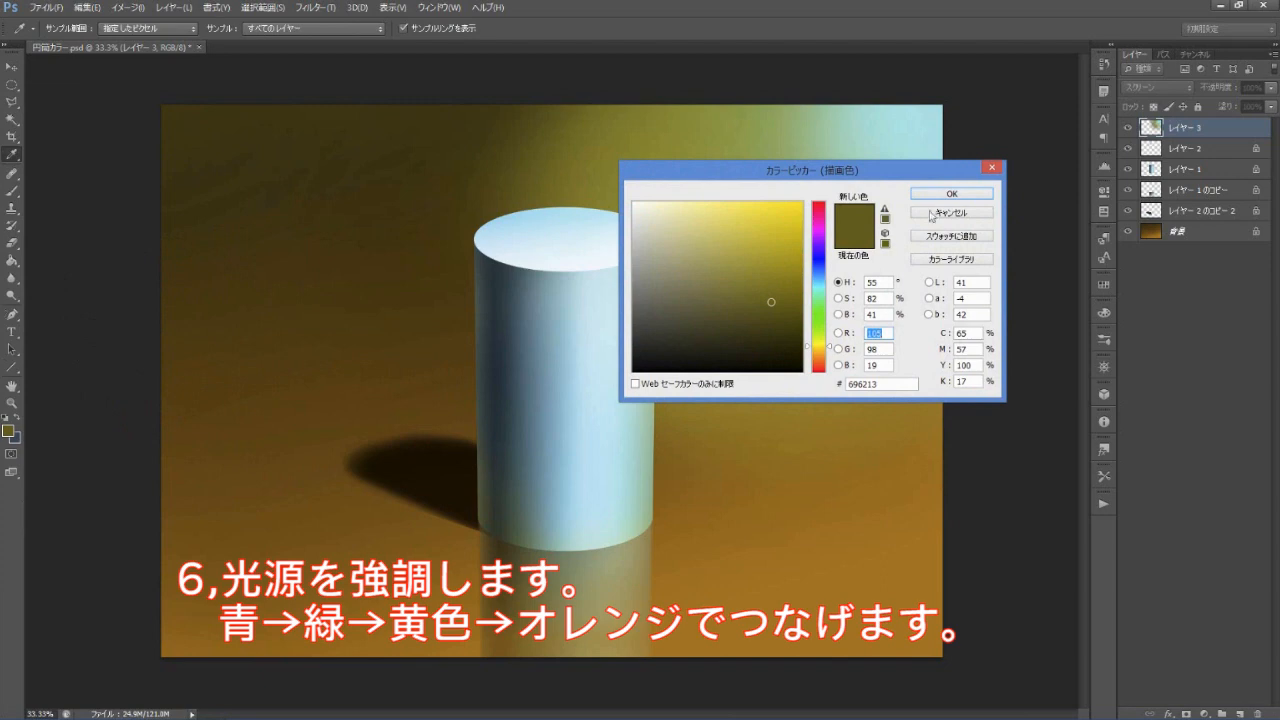
pyautogui.click(820, 288)
pyautogui.moveTo(771, 232); pyautogui.dragTo(772, 205)
pyautogui.click(950, 194)
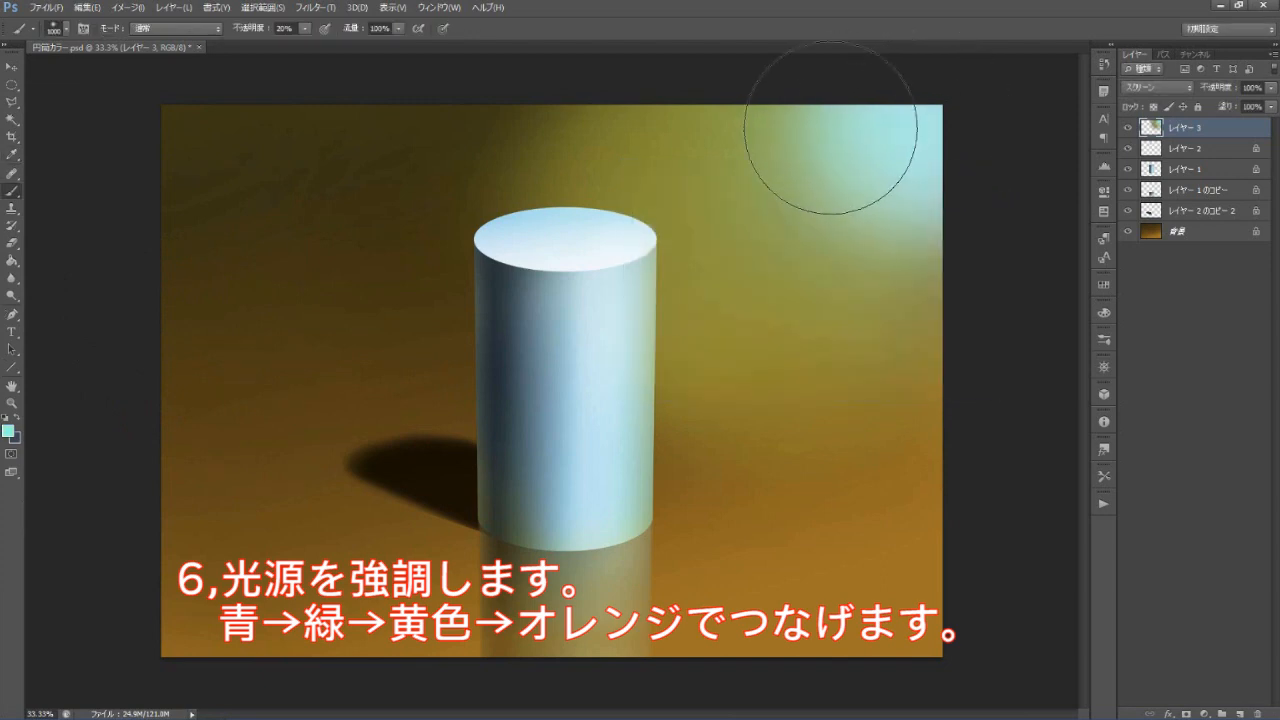
pyautogui.click(820, 186)
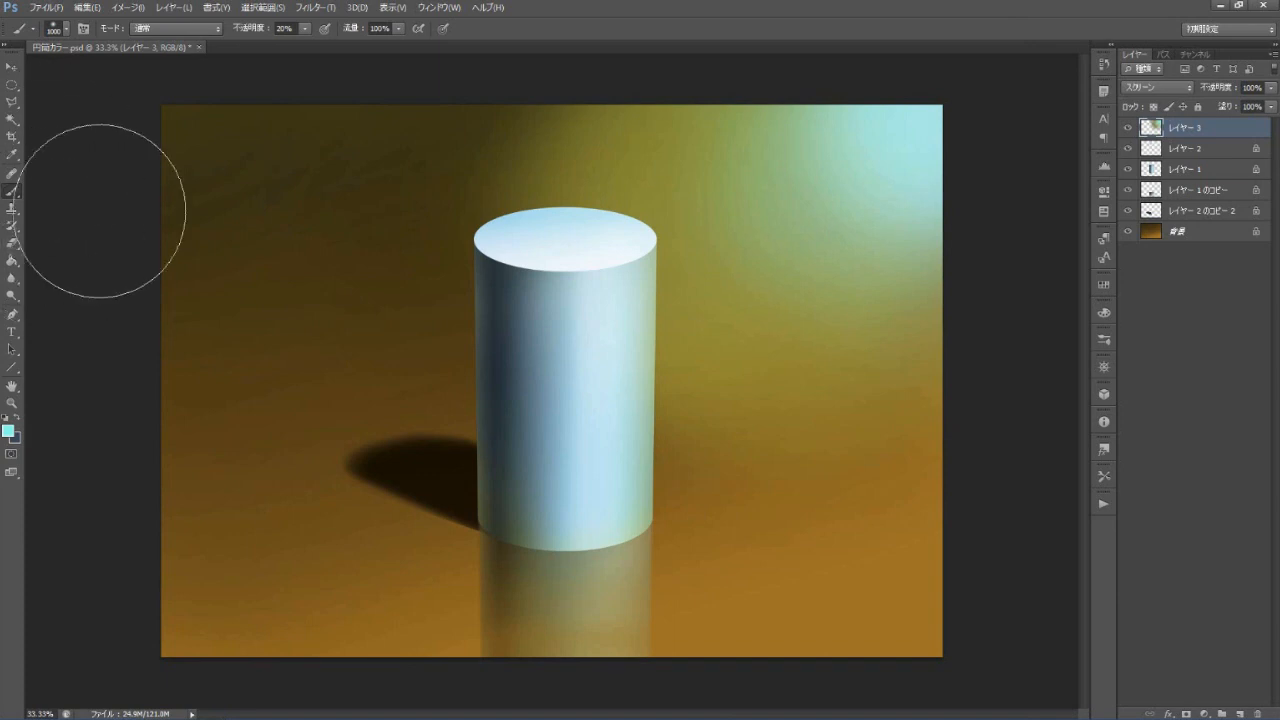
# - Switch to the Eraser tool with 15% opacity and enlarge it to 1000 pixels
pyautogui.click(11, 247)
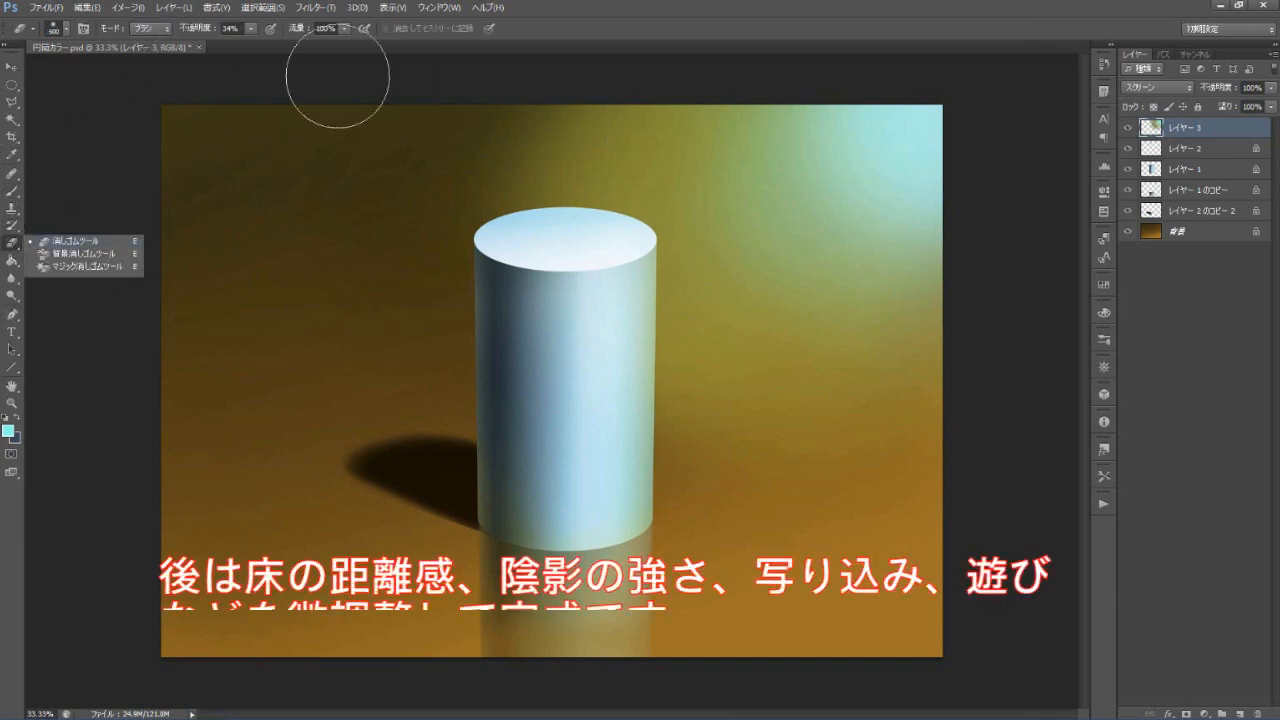
pyautogui.click(251, 29)
pyautogui.moveTo(240, 46); pyautogui.dragTo(234, 46)
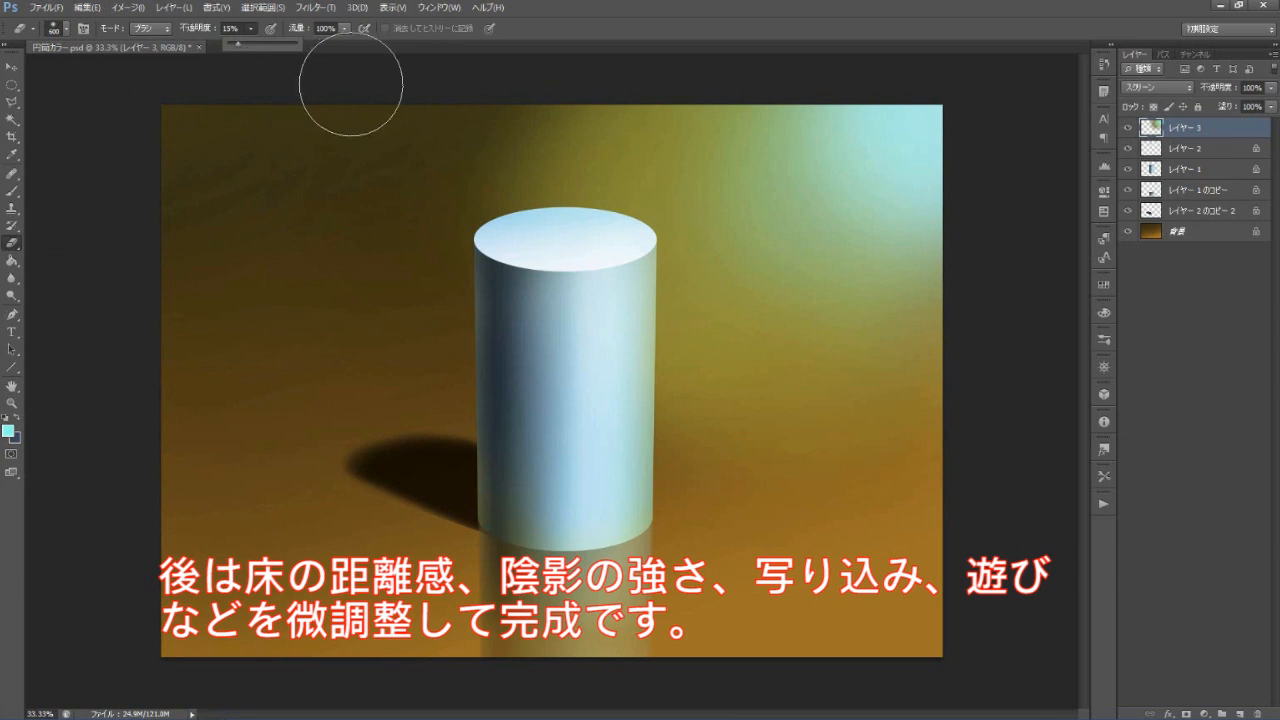
pyautogui.press(']')
pyautogui.press(']')
pyautogui.press(']')
pyautogui.press(']')
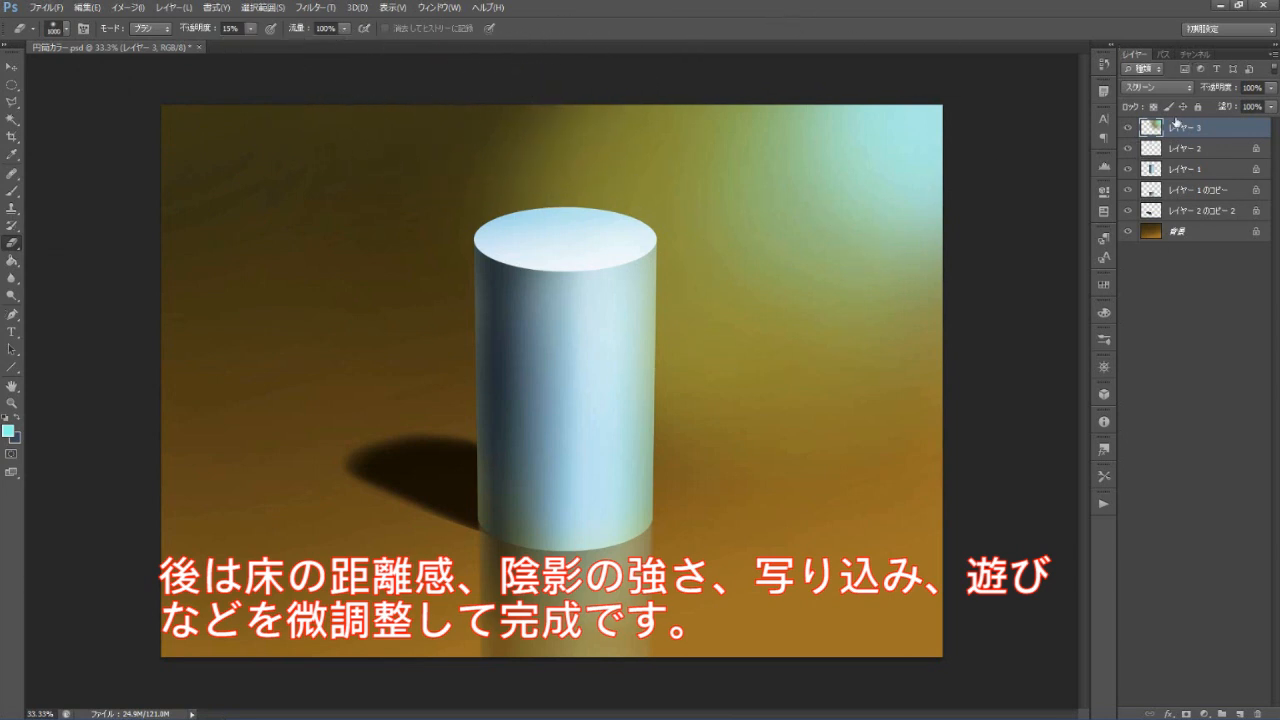
# - Add a new layer above レイヤー 3 and set its blend mode to スクリーン
pyautogui.click(1239, 714)
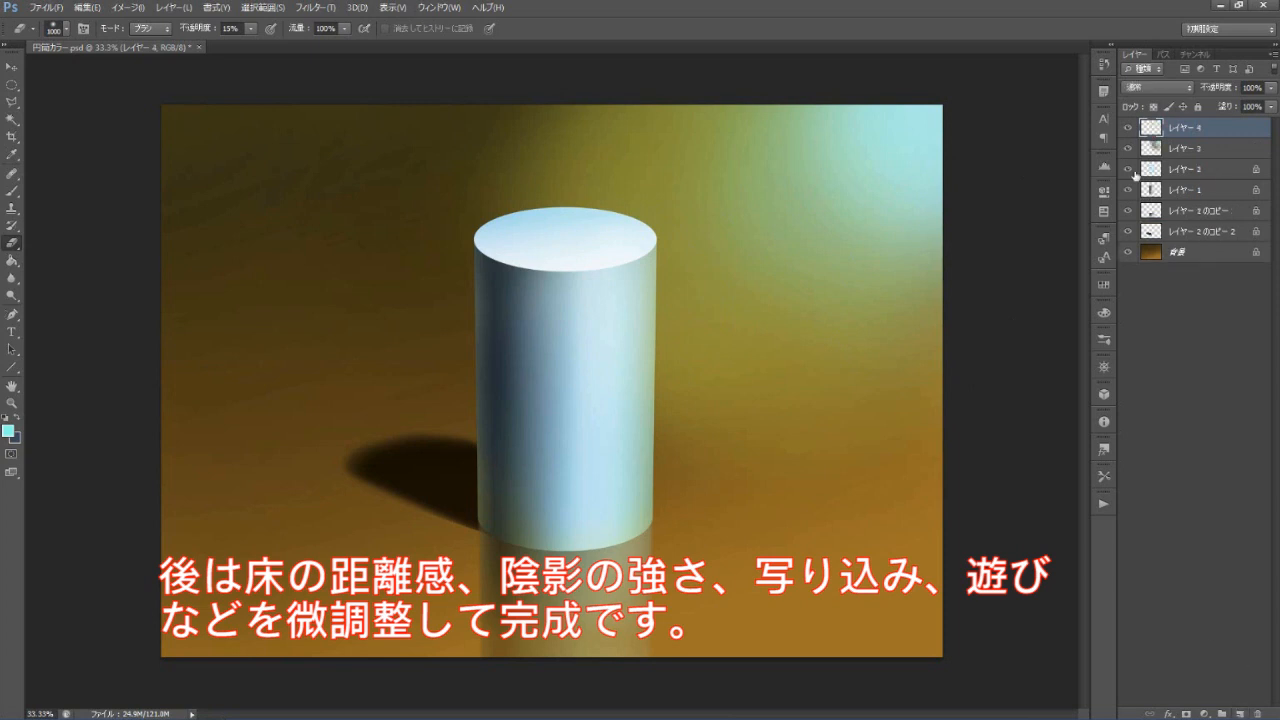
pyautogui.click(1170, 88)
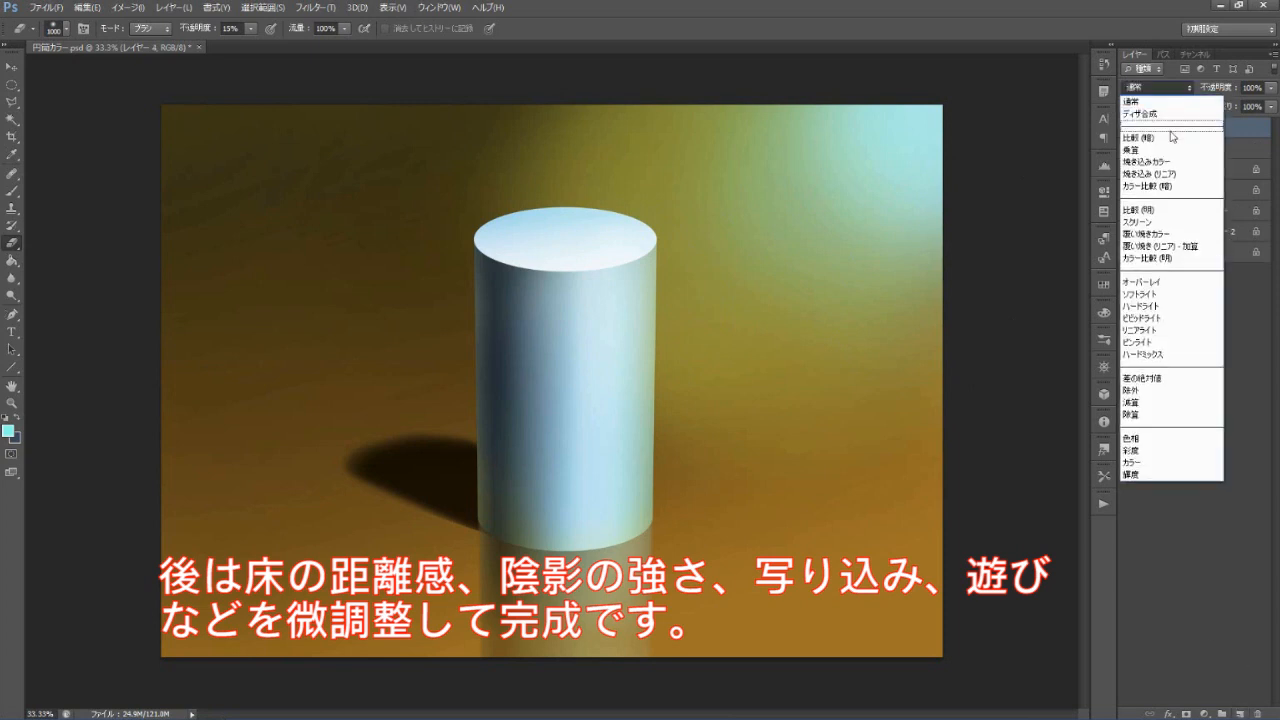
pyautogui.click(1160, 224)
# - Brush light cyan over the upper lit side of the cylinder on レイヤー 4, and reduce the brush to 200 pixels
pyautogui.click(13, 190)
pyautogui.moveTo(600, 290)
pyautogui.mouseDown()
pyautogui.moveTo(689, 223)
pyautogui.moveTo(600, 245)
pyautogui.moveTo(628, 266)
pyautogui.mouseUp()
pyautogui.press('[')
pyautogui.press('[')
pyautogui.press('[')
pyautogui.press('[')
pyautogui.press('[')
pyautogui.press('[')
pyautogui.press('[')
pyautogui.press('[')
pyautogui.press('[')
pyautogui.press('[')
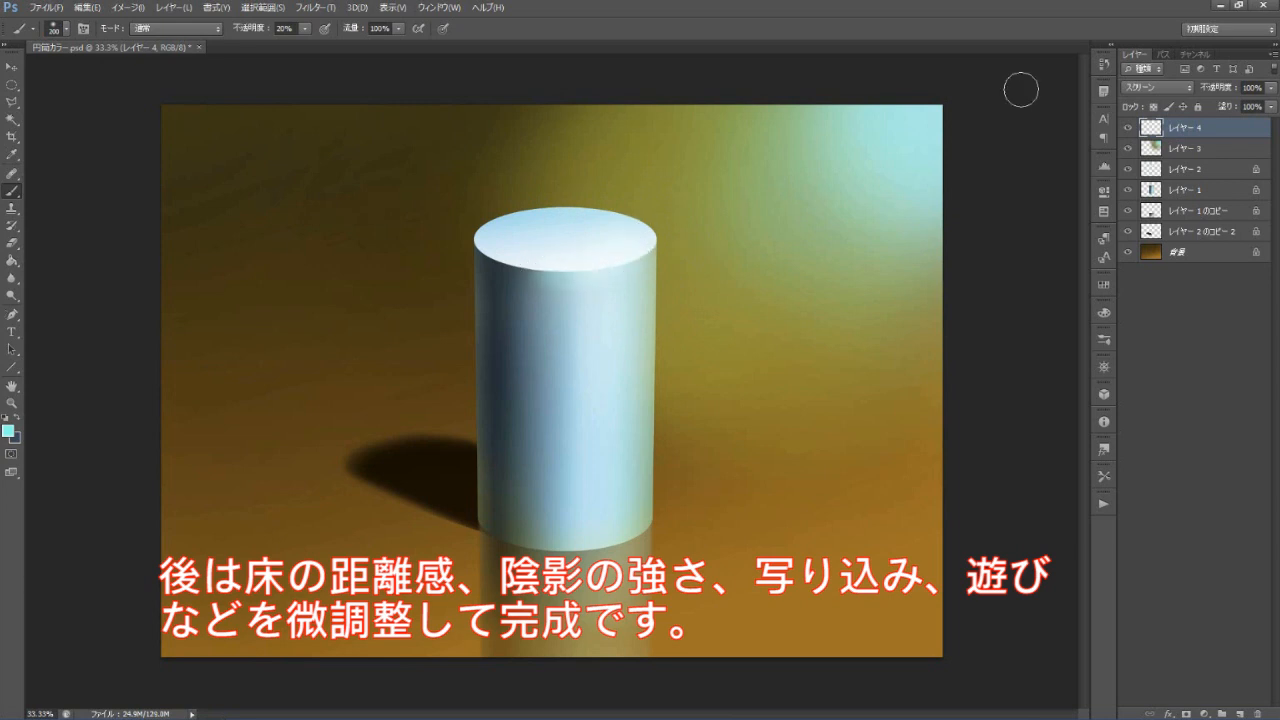
# - On レイヤー 1, set the foreground colour to white ffffff and brighten the cylinder's vertical highlight, then select レイヤー 4
pyautogui.click(1199, 191)
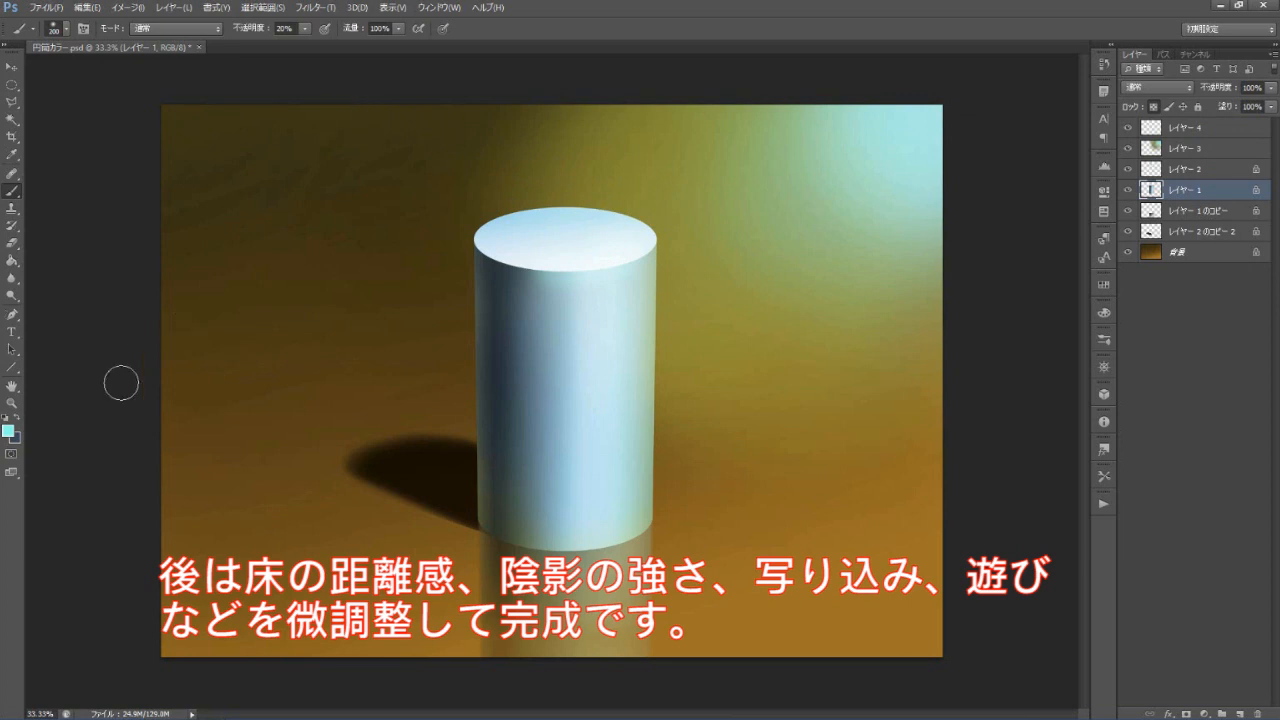
pyautogui.click(9, 431)
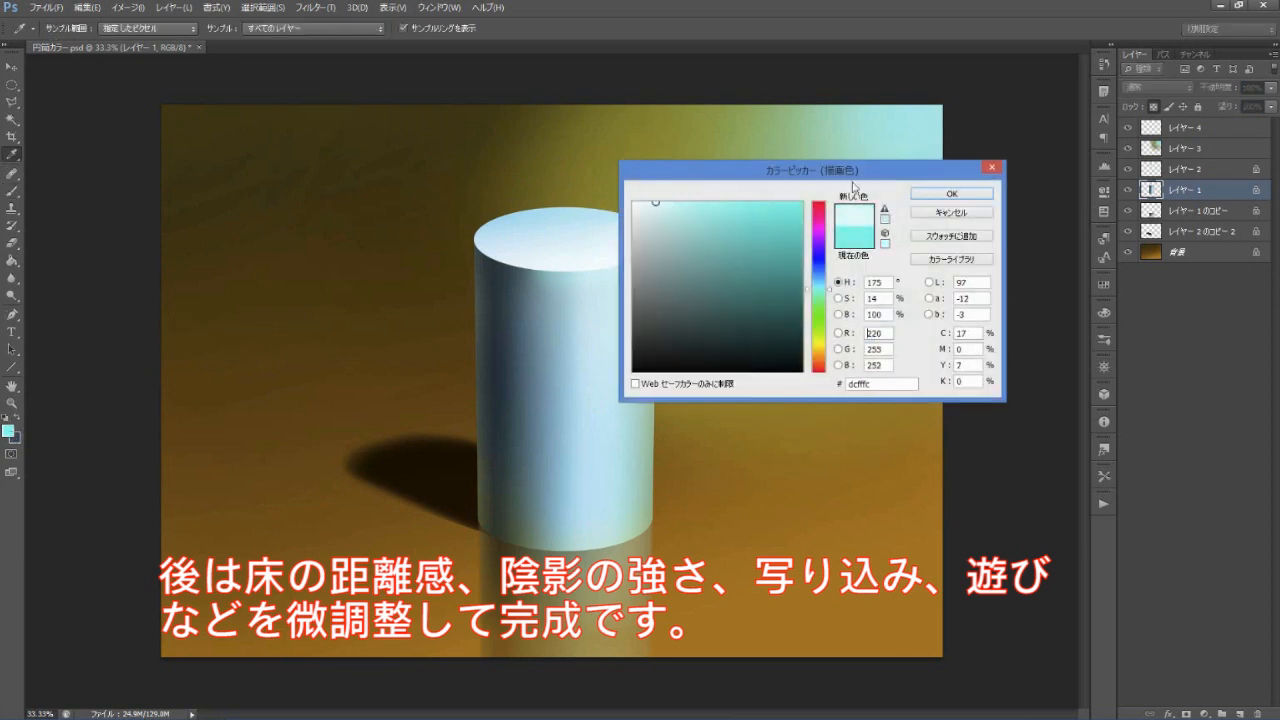
pyautogui.click(633, 203)
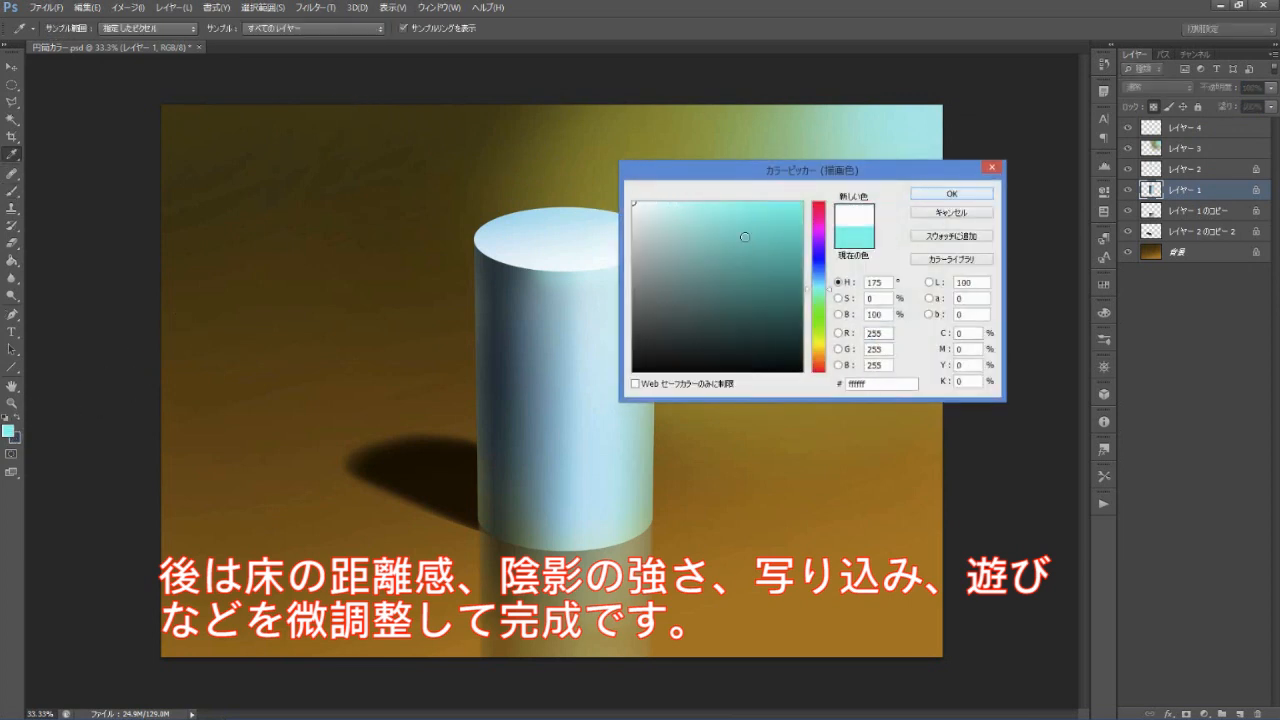
pyautogui.click(952, 194)
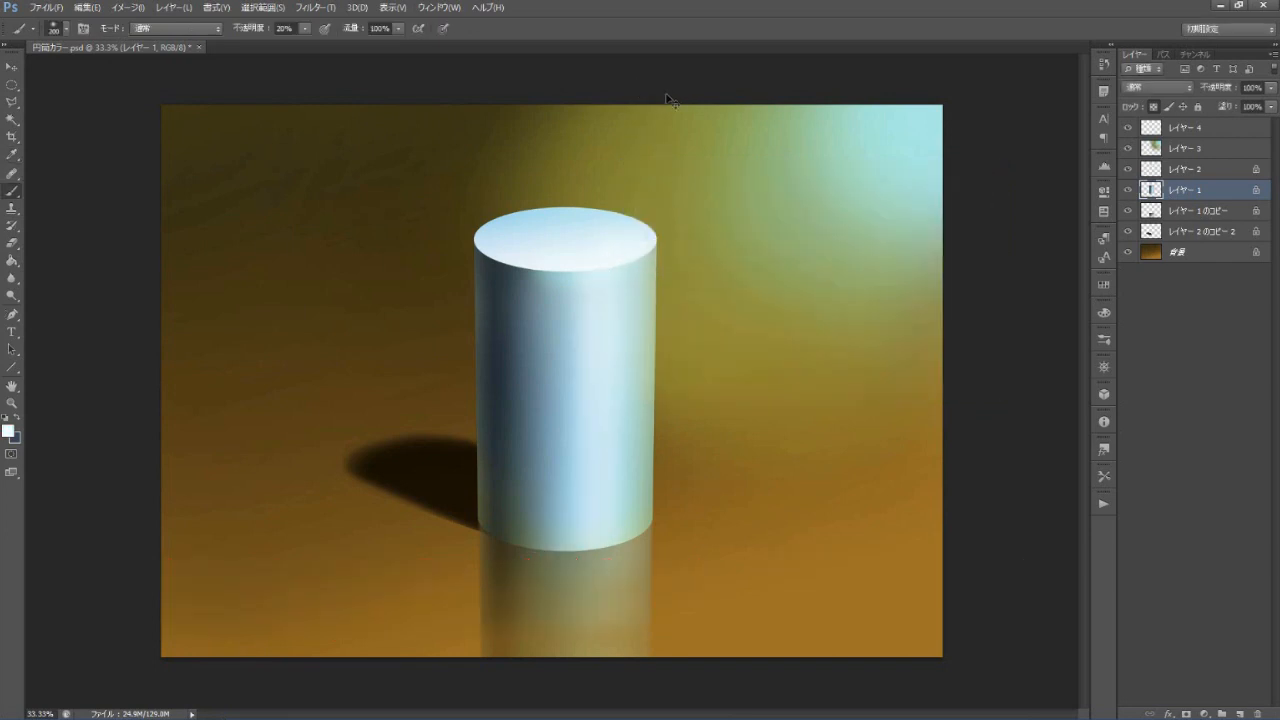
pyautogui.click(1188, 128)
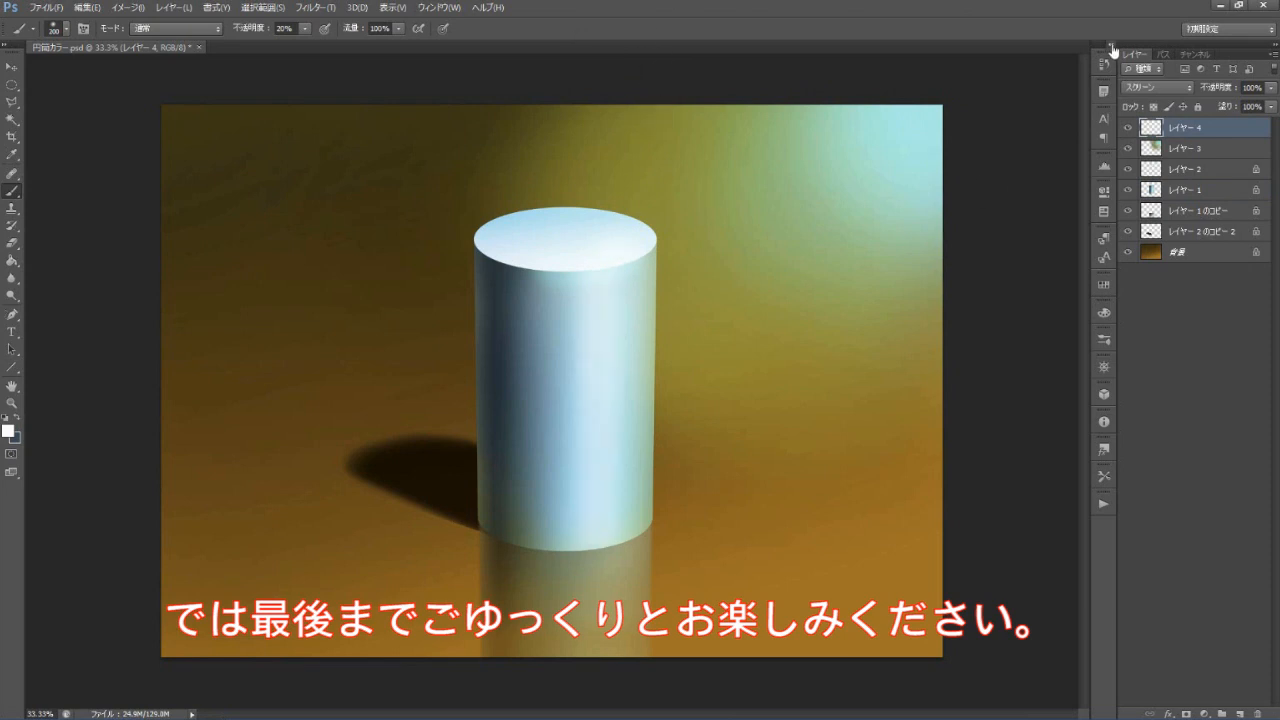
# - On レイヤー 3, softly erase the edge of the glow behind the cylinder with an 800-pixel Eraser at 15% opacity
pyautogui.click(1192, 152)
pyautogui.press('e')
pyautogui.press('[')
pyautogui.press('[')
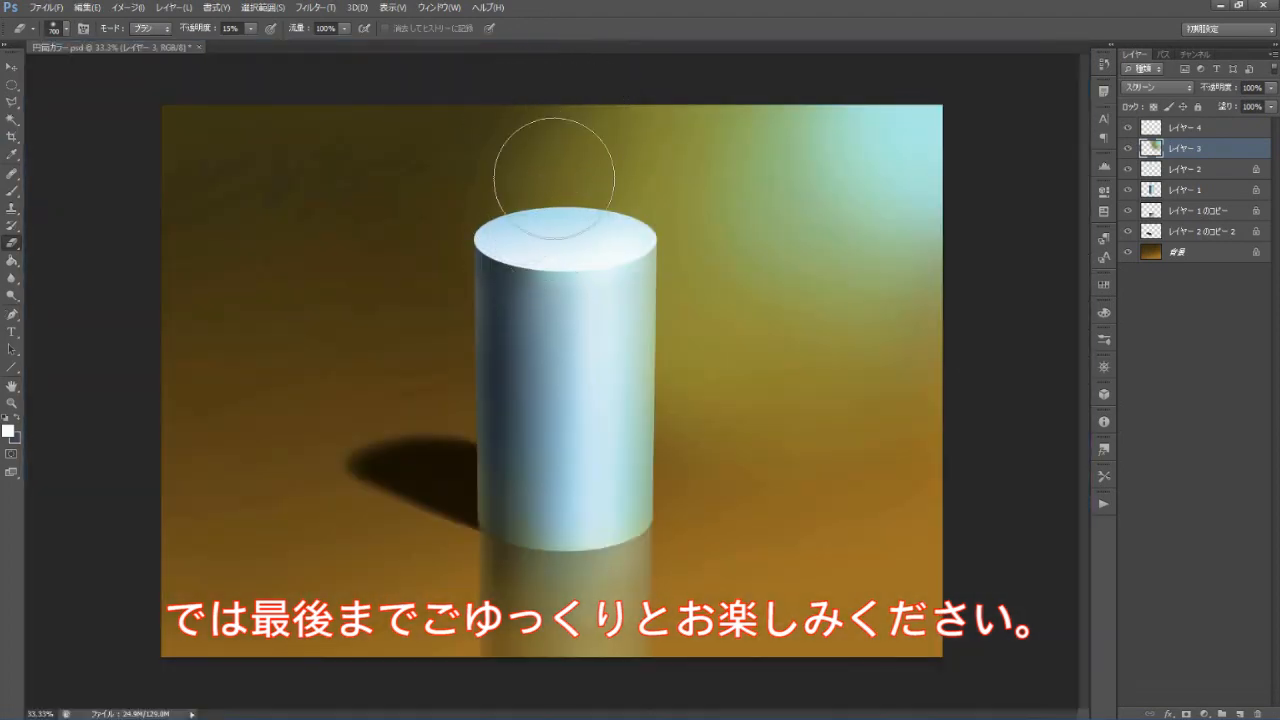
pyautogui.press(']')
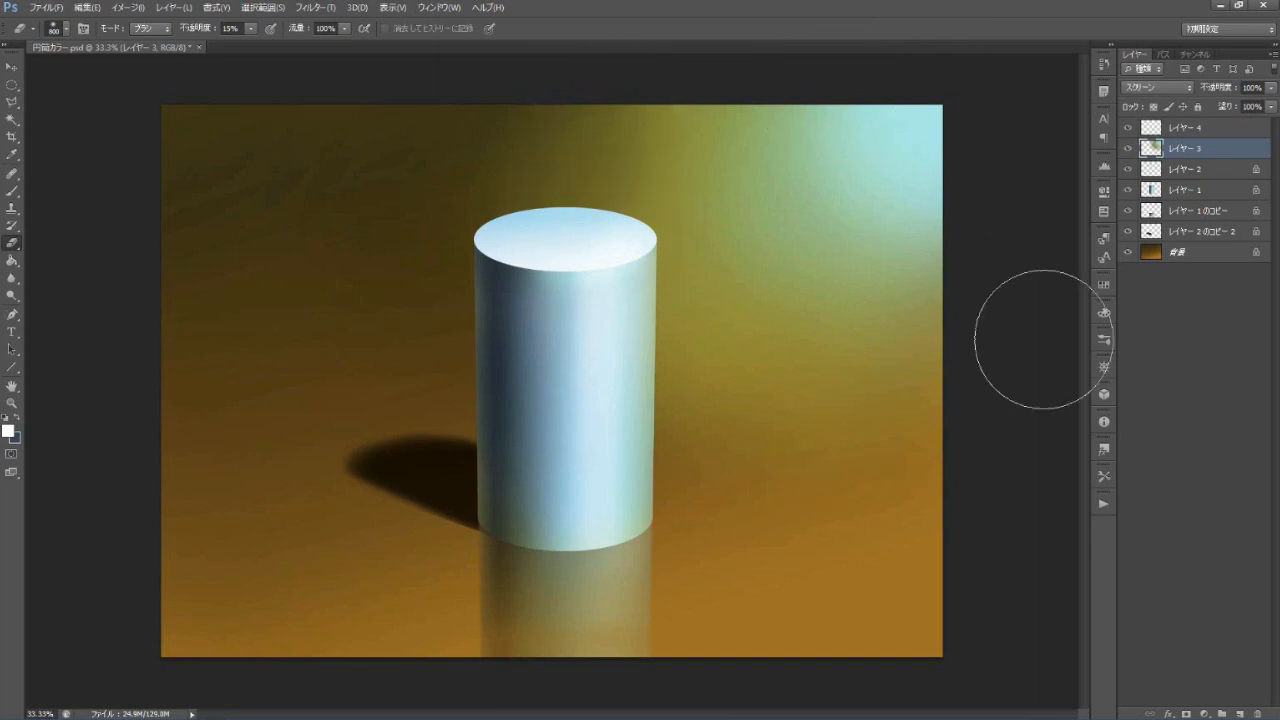
pyautogui.moveTo(557, 129); pyautogui.dragTo(697, 290)
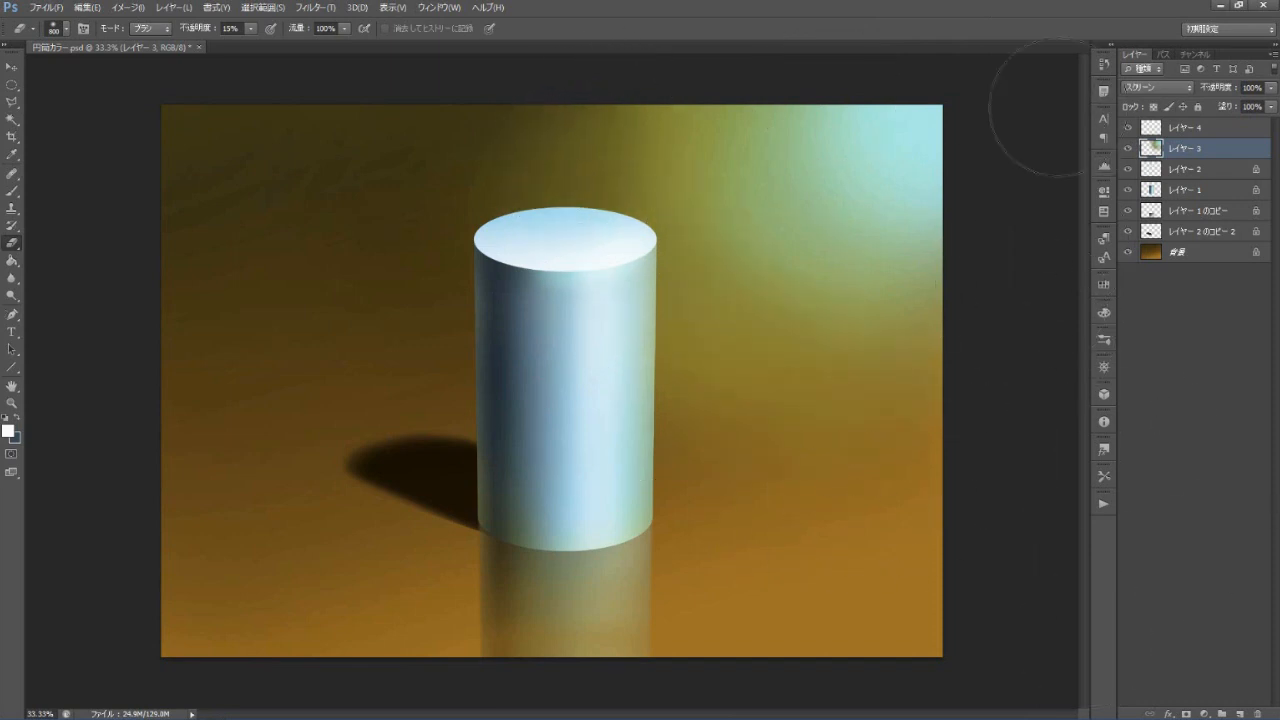
# - On レイヤー 1, set the Brush tool to カラー mode, sample the floor's orange-brown and tint the cylinder with a smaller brush
pyautogui.click(1192, 194)
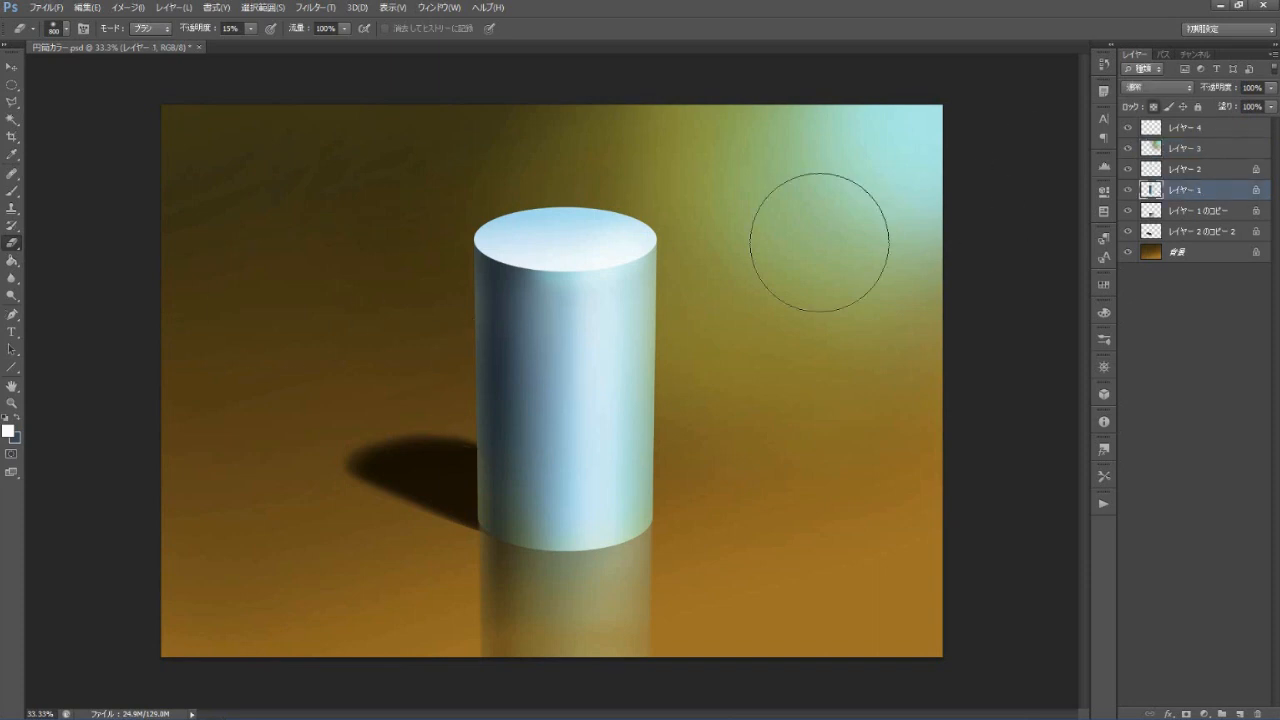
pyautogui.click(13, 190)
pyautogui.click(175, 28)
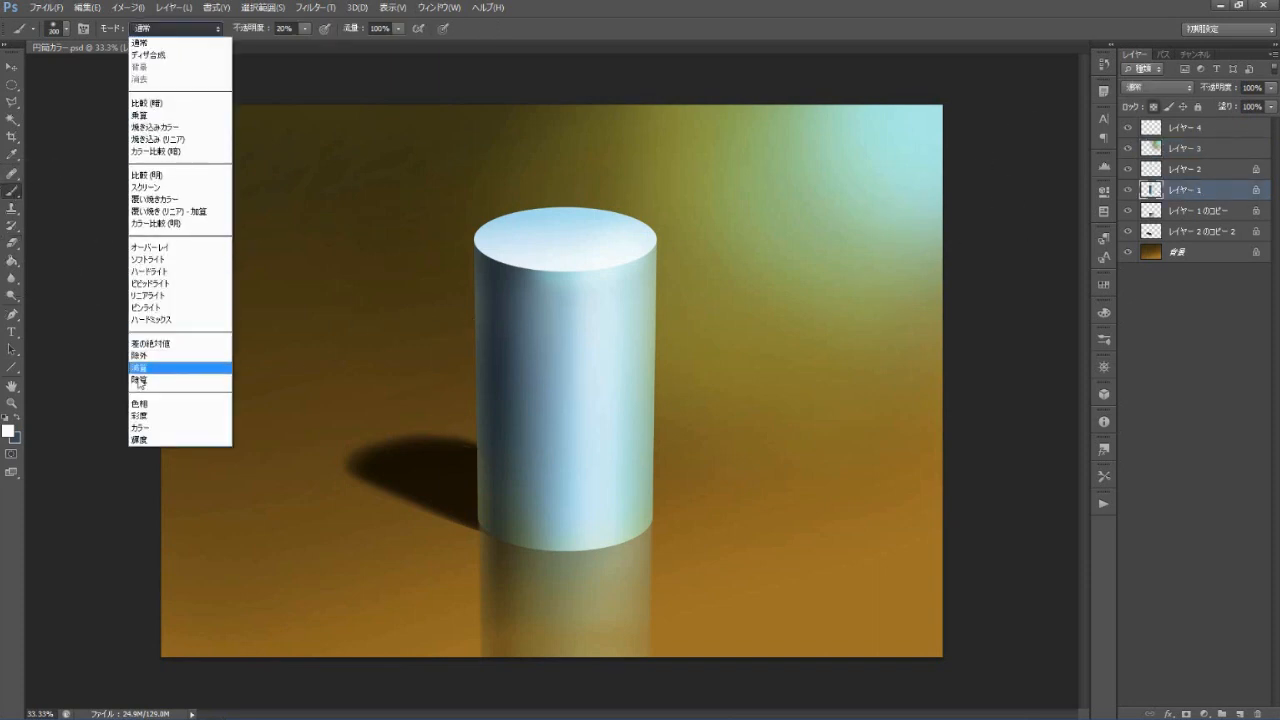
pyautogui.click(140, 427)
pyautogui.keyDown('alt'); pyautogui.click(411, 594); pyautogui.keyUp('alt')
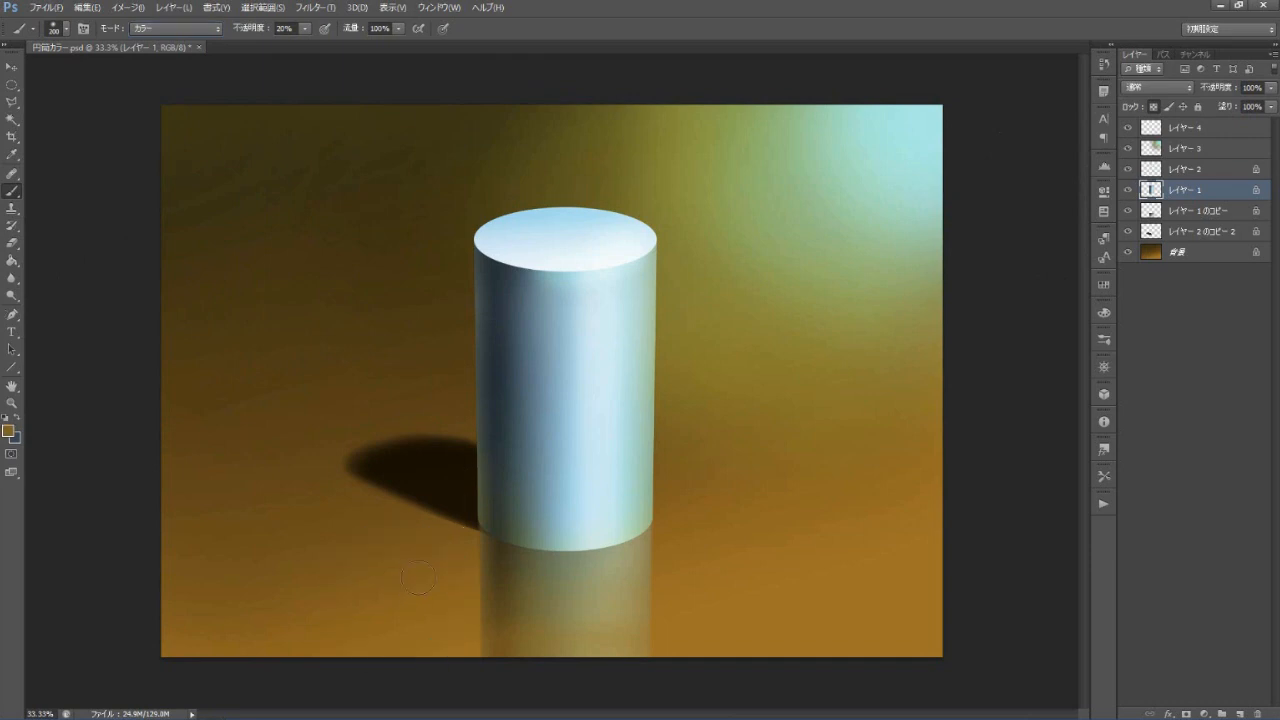
pyautogui.press('[')
pyautogui.press('[')
pyautogui.press('[')
# - Change the foreground colour to green, lower the brush opacity to 12% and tint the cylinder's side with it
pyautogui.click(9, 430)
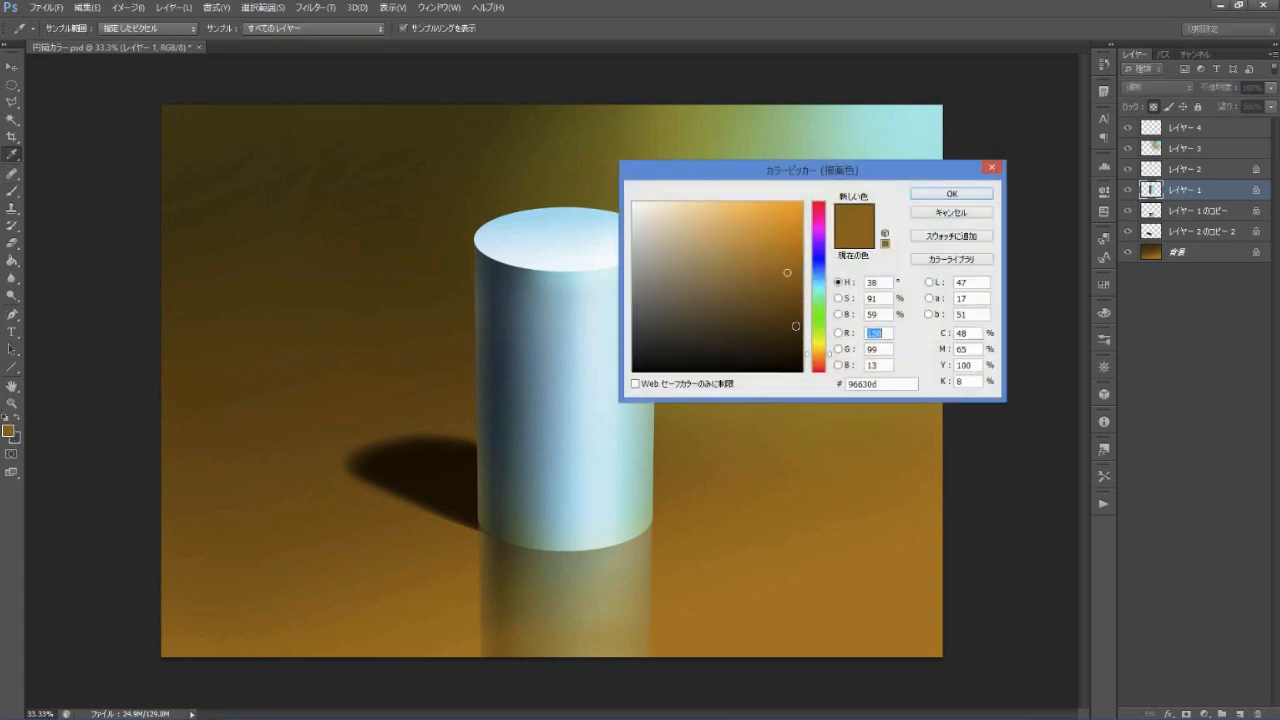
pyautogui.moveTo(827, 333); pyautogui.dragTo(806, 330)
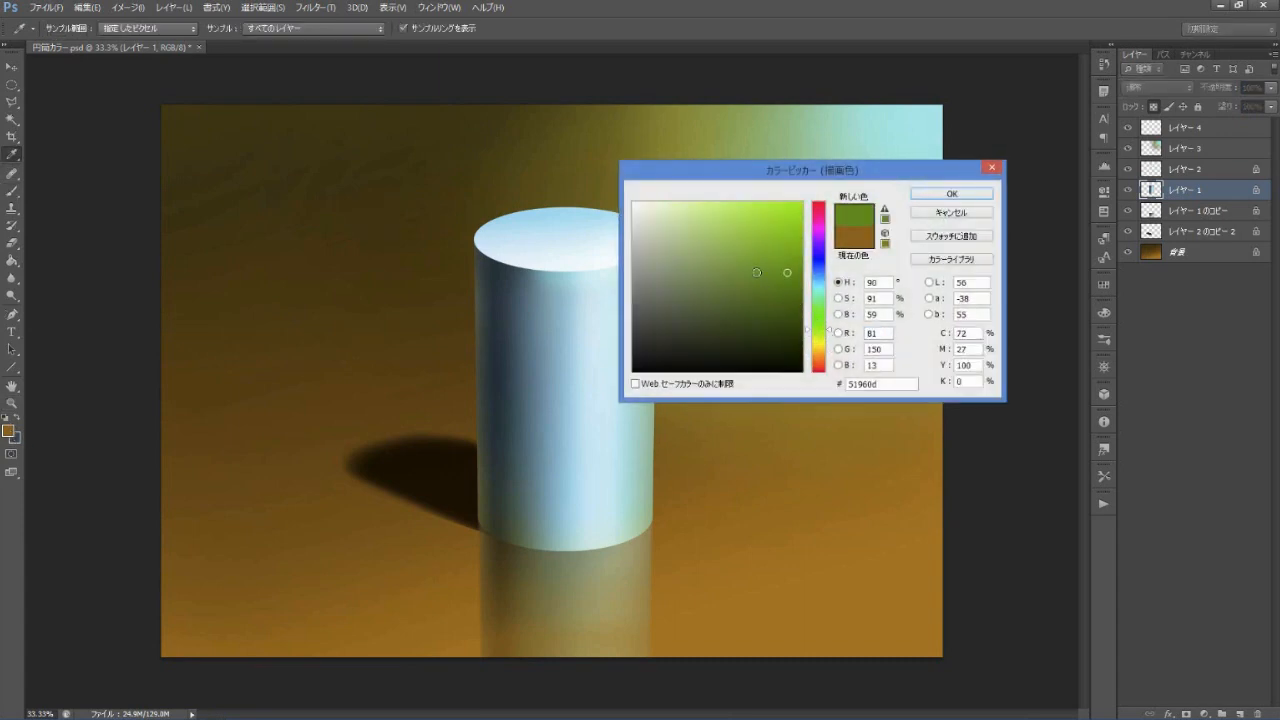
pyautogui.click(952, 193)
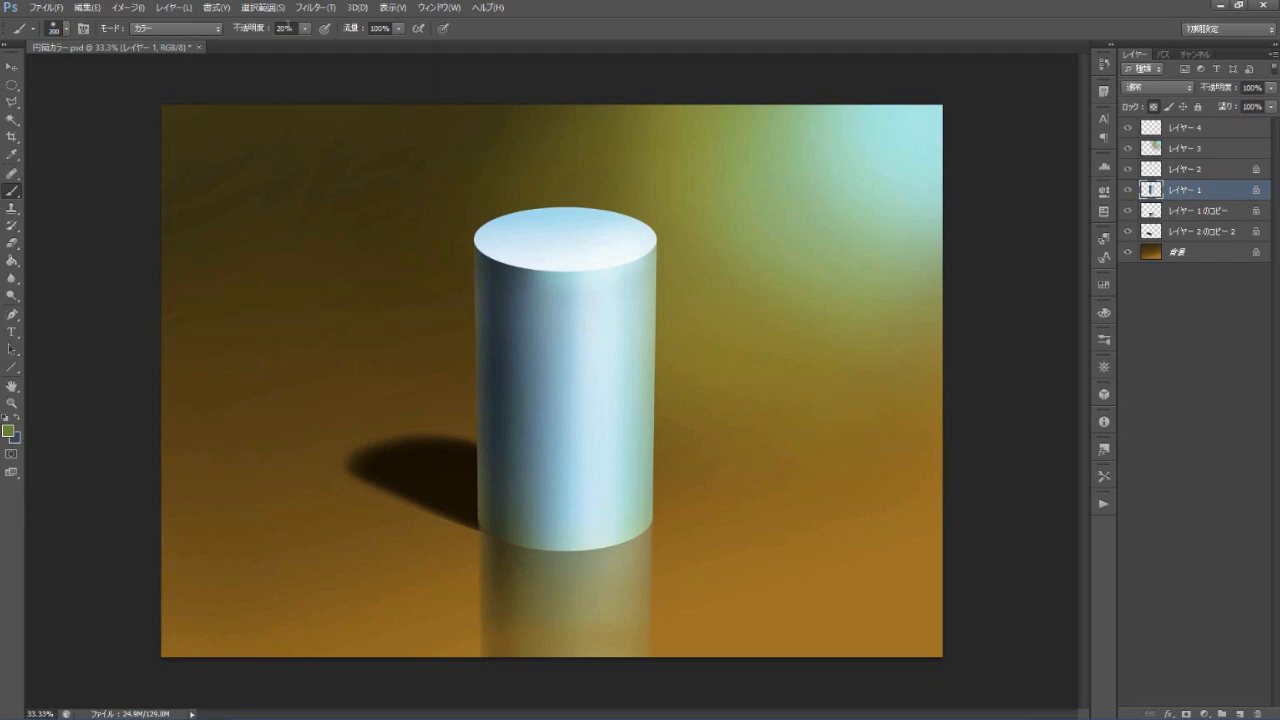
pyautogui.click(305, 29)
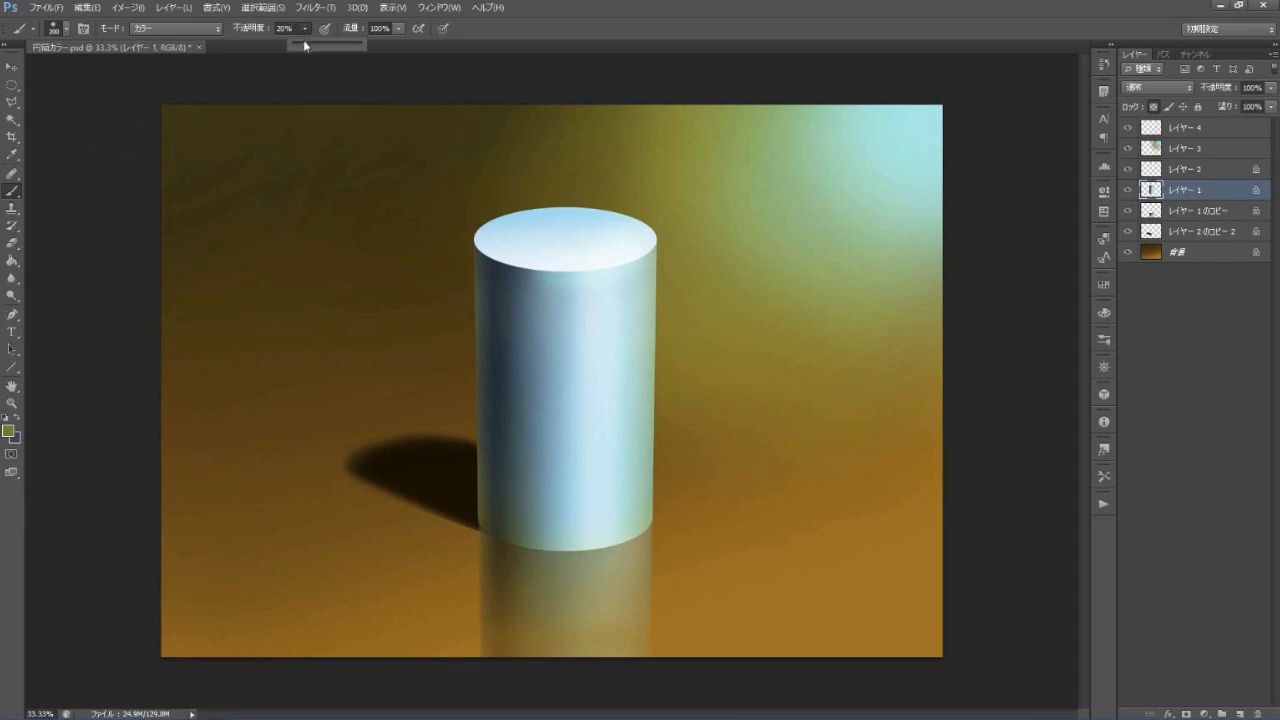
pyautogui.click(488, 248)
# - Reduce the opacity of レイヤー 1 のコピー to 64% and compare the picture with レイヤー 4 hidden and shown
pyautogui.click(1195, 212)
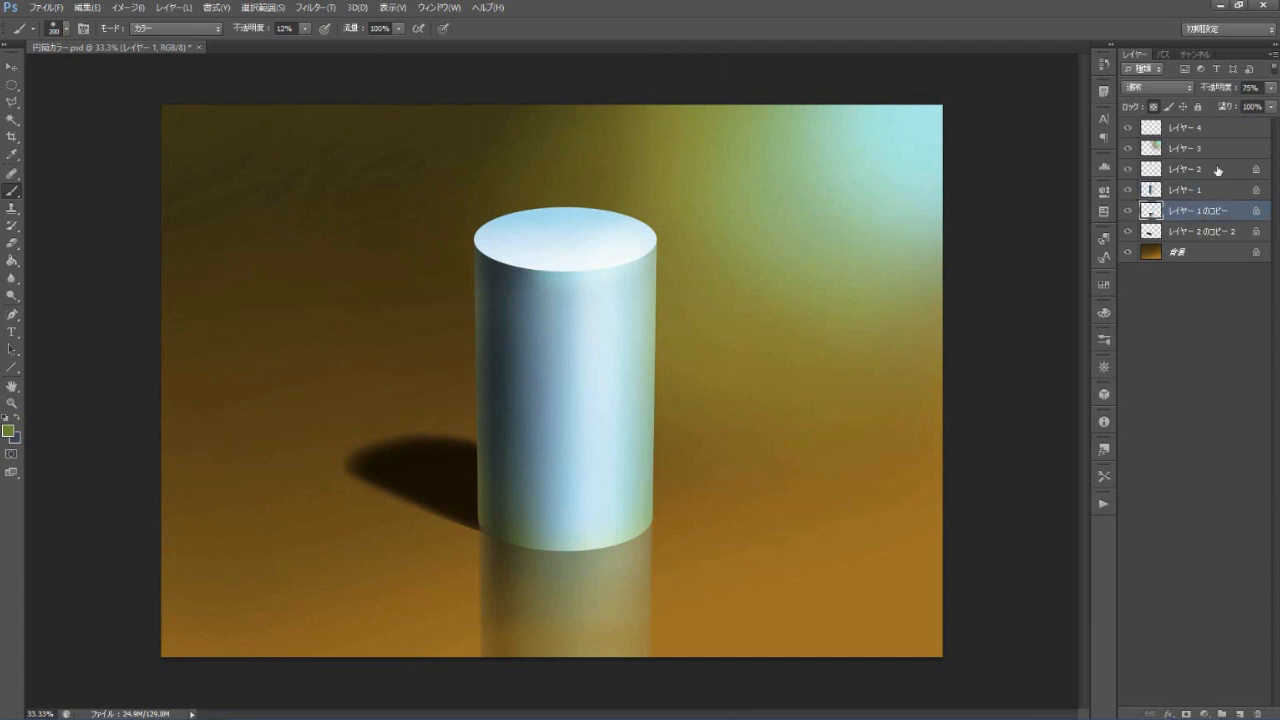
pyautogui.click(1271, 88)
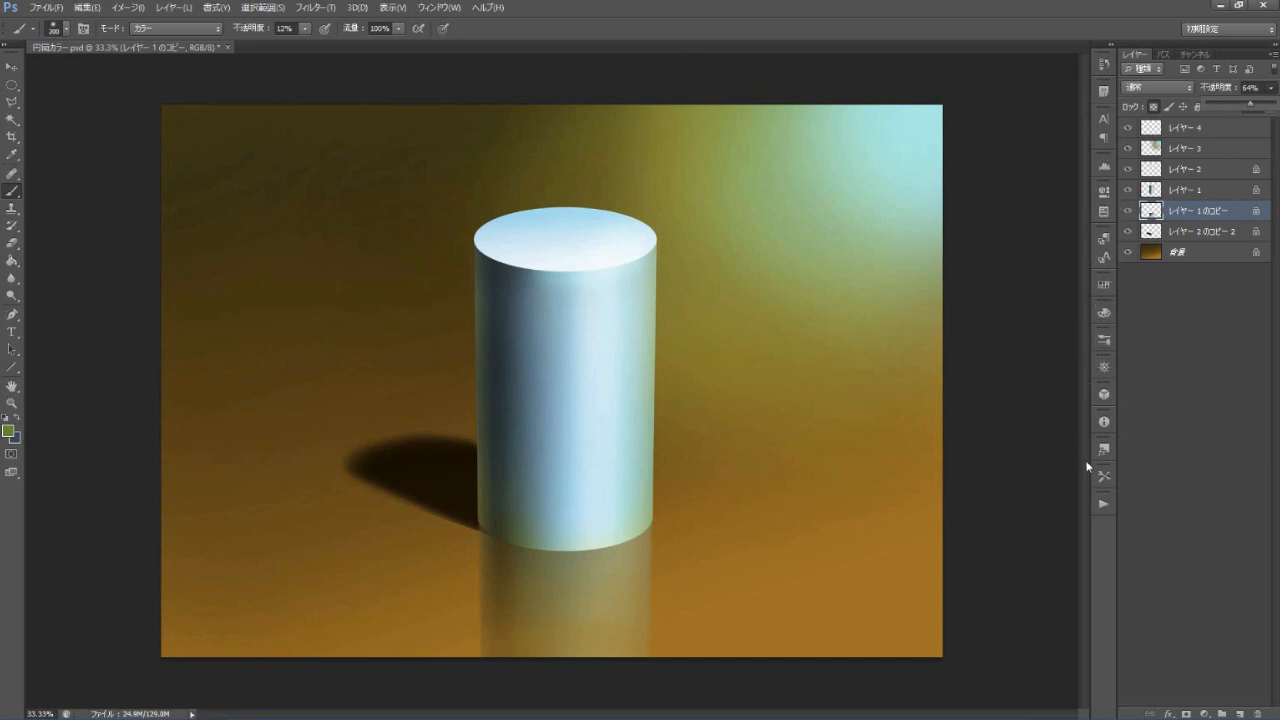
pyautogui.click(1129, 128)
pyautogui.click(1129, 129)
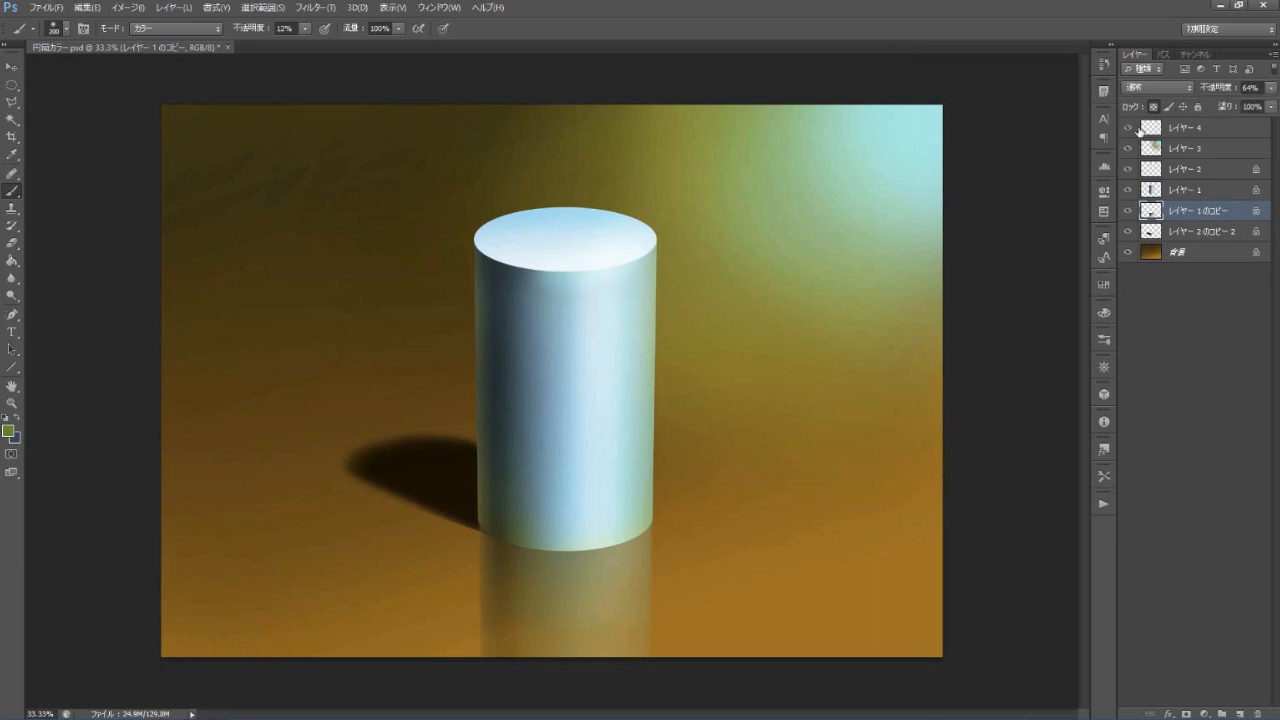
pyautogui.click(1127, 129)
pyautogui.click(1128, 129)
# - On レイヤー 2, paint sky blue 49d5f9 over the cylinder's top face with a 400-pixel brush in 通常 mode
pyautogui.click(1185, 170)
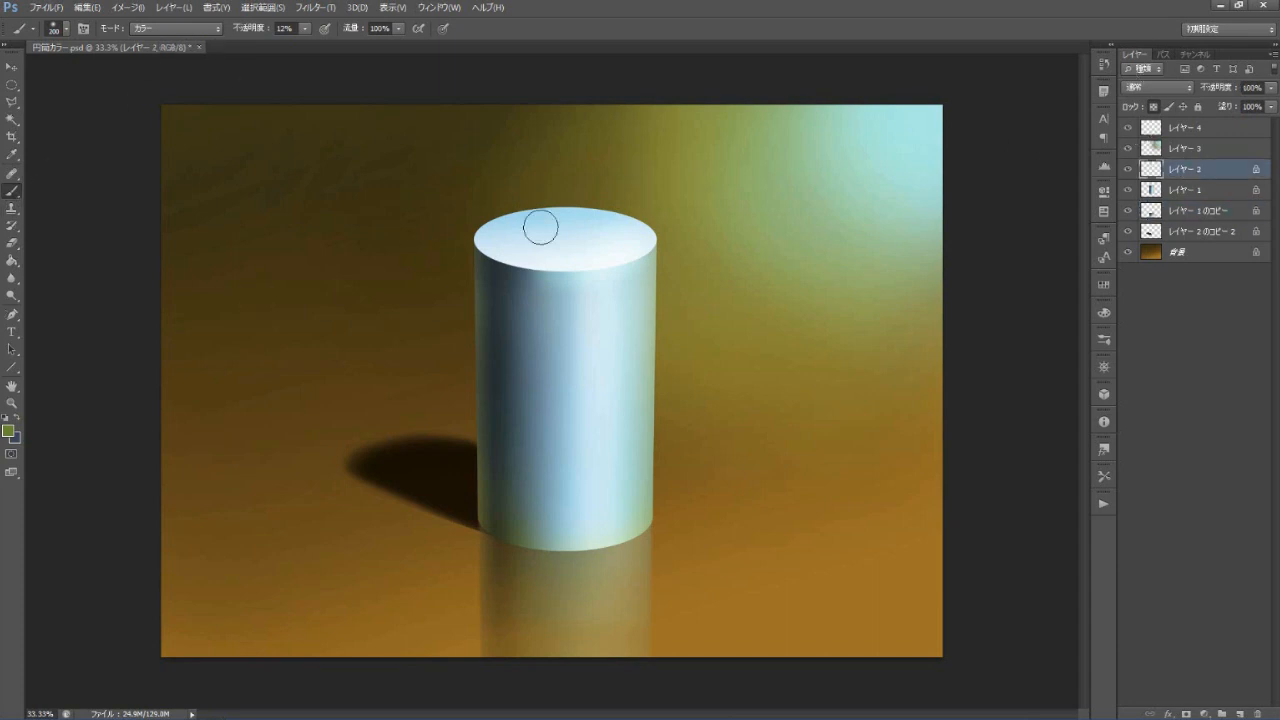
pyautogui.keyDown('alt'); pyautogui.click(575, 209); pyautogui.keyUp('alt')
pyautogui.click(175, 28)
pyautogui.click(165, 45)
pyautogui.press(']')
pyautogui.press('alt')
pyautogui.click(10, 430)
pyautogui.click(752, 206)
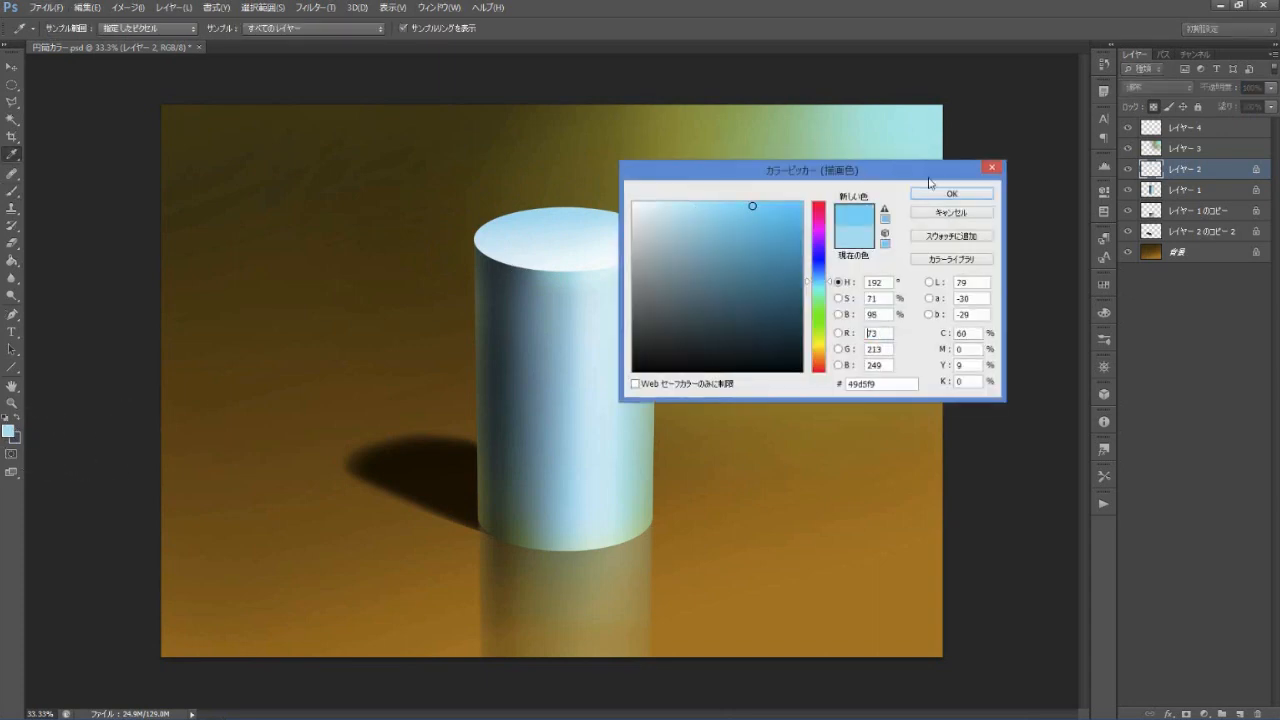
pyautogui.click(942, 193)
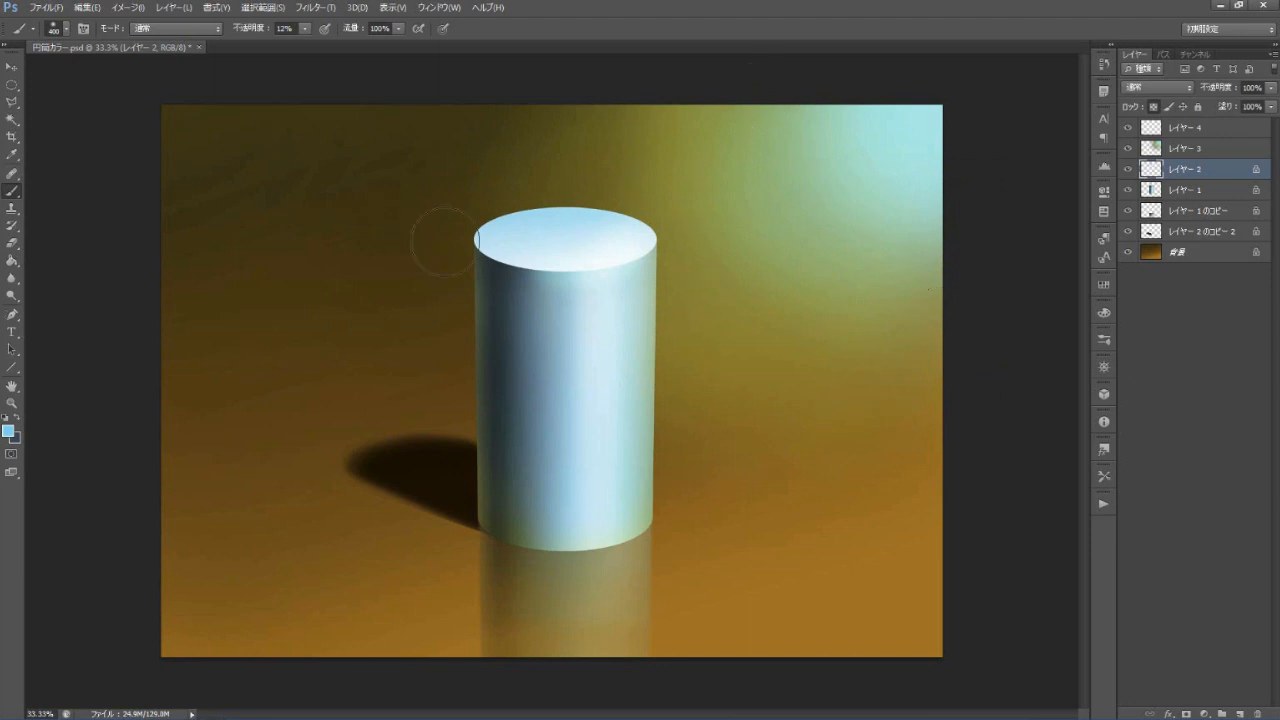
# - Change the foreground colour to turquoise 3ad6d8 and shade the far side of the top face
pyautogui.click(10, 430)
pyautogui.click(757, 228)
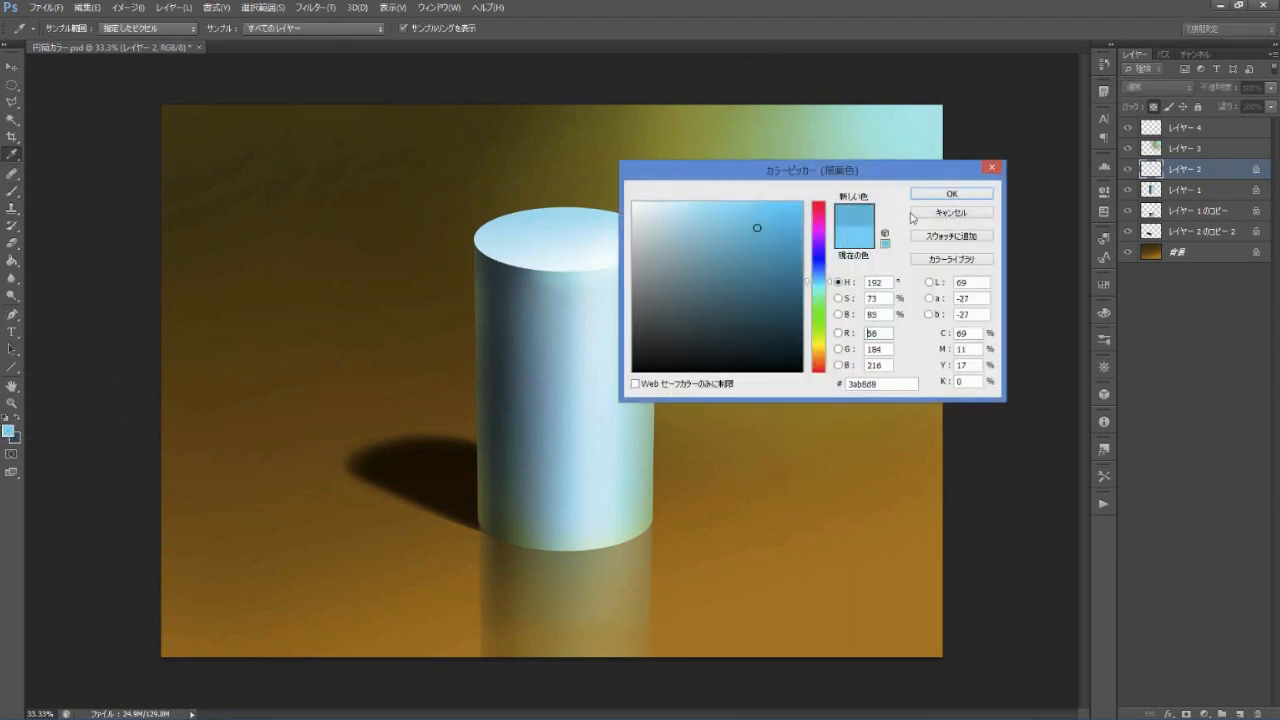
pyautogui.click(829, 287)
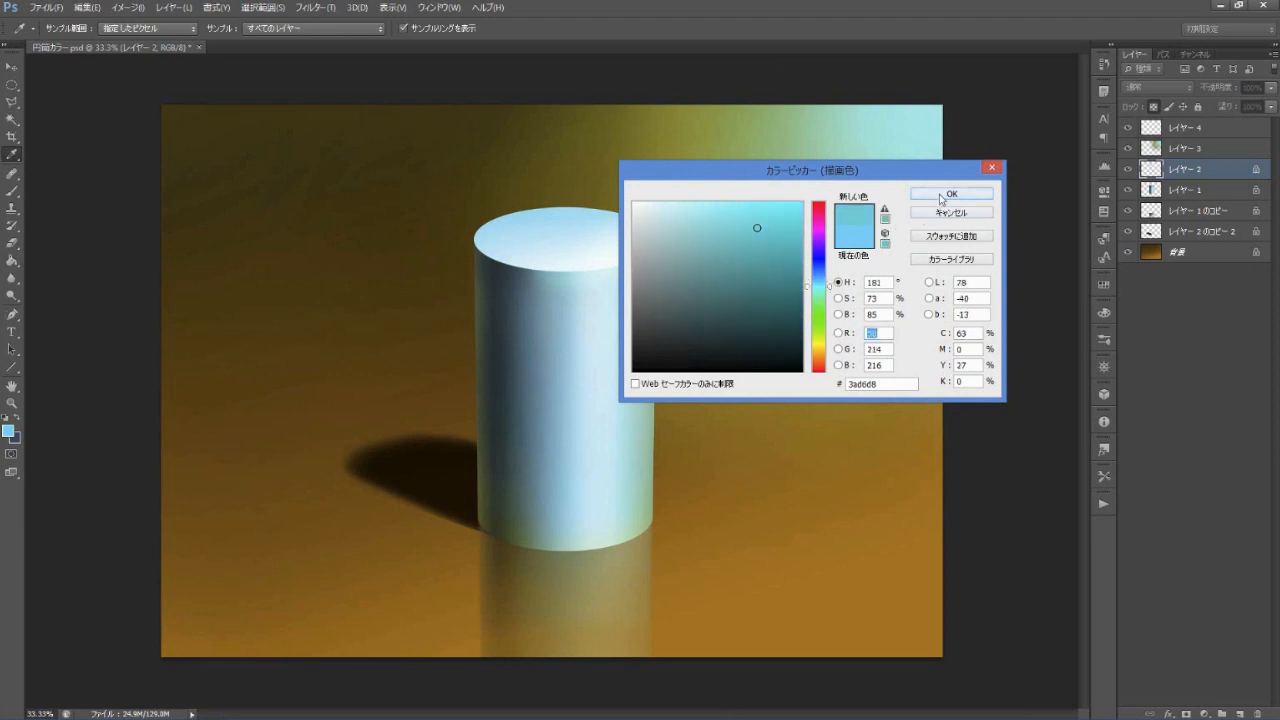
pyautogui.click(939, 194)
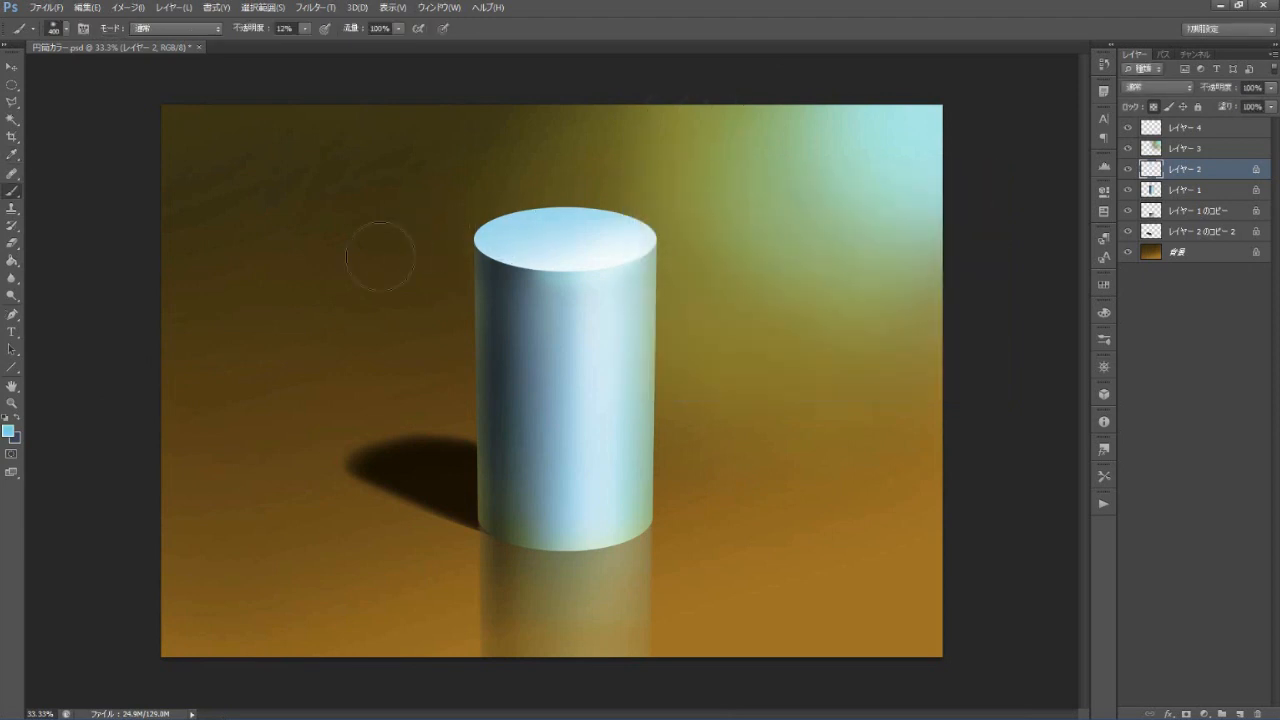
# - Change the foreground colour to a darker teal and deepen the shading on the cylinder's top face
pyautogui.click(8, 430)
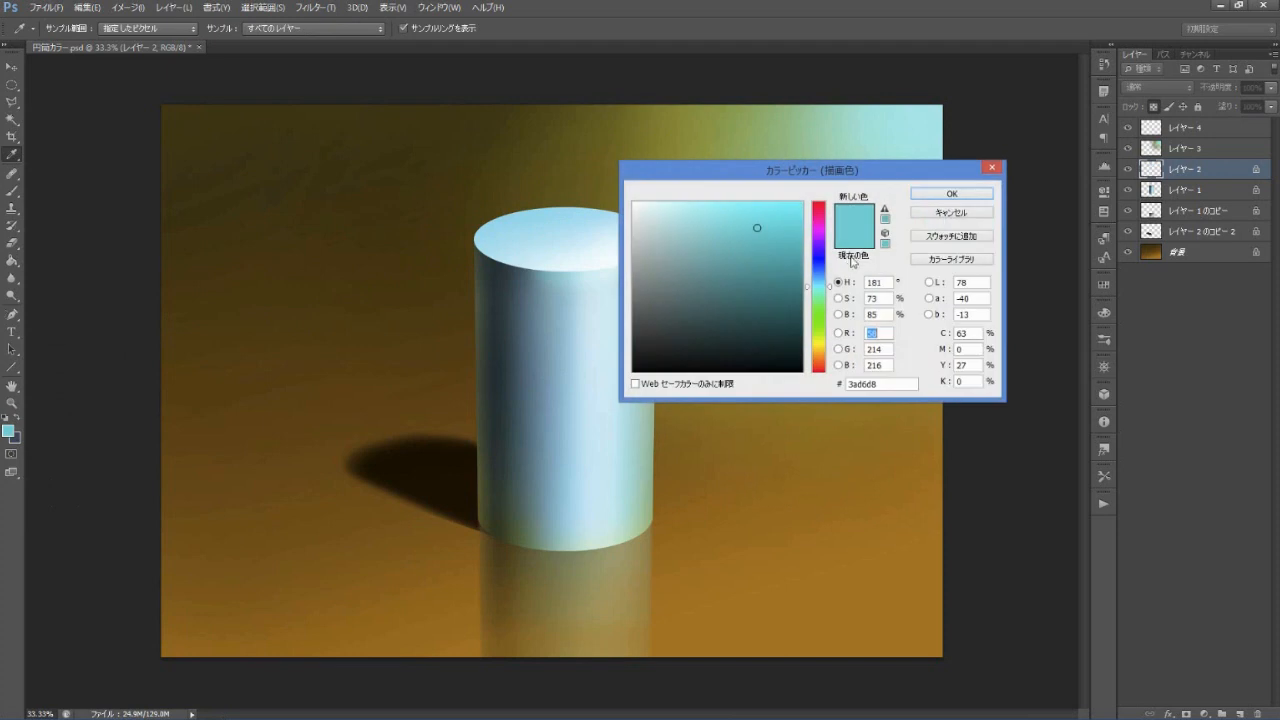
pyautogui.click(760, 266)
pyautogui.click(953, 194)
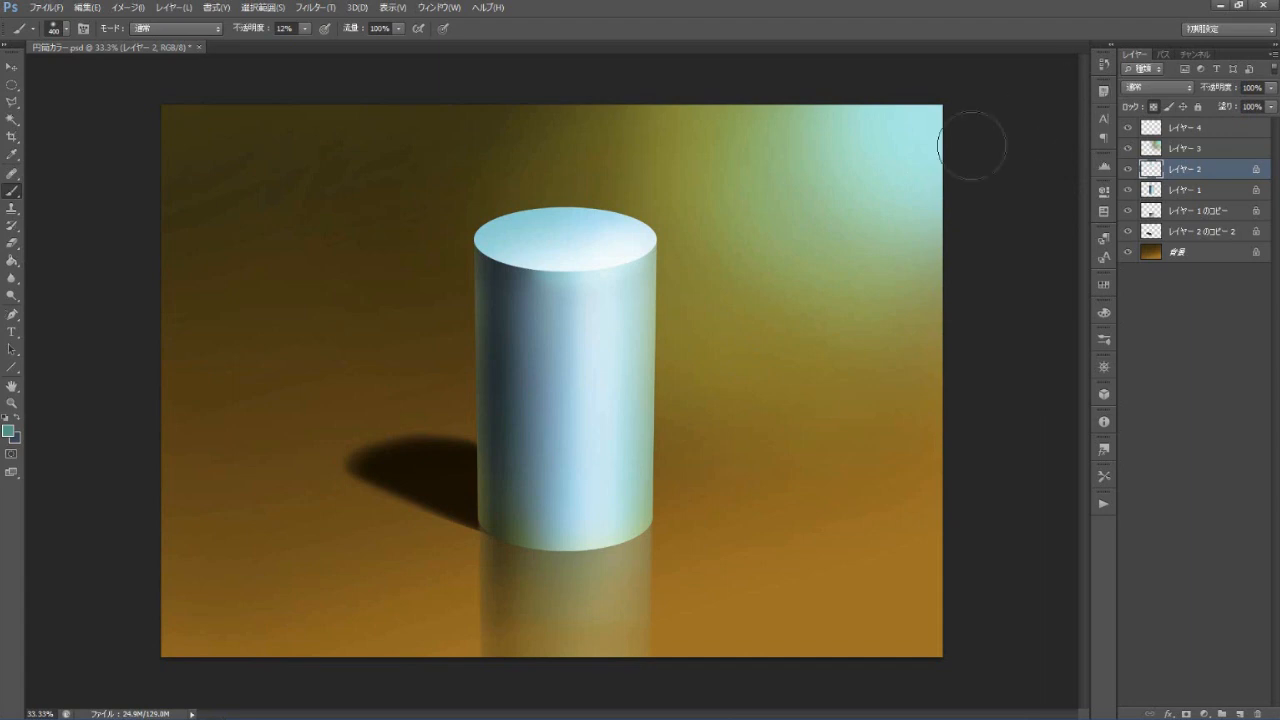
# - Set up a white 800-pixel brush in スクリーン mode and select レイヤー 3, which holds the light source's glow
pyautogui.click(10, 432)
pyautogui.moveTo(690, 215); pyautogui.dragTo(606, 149)
pyautogui.click(952, 193)
pyautogui.click(175, 28)
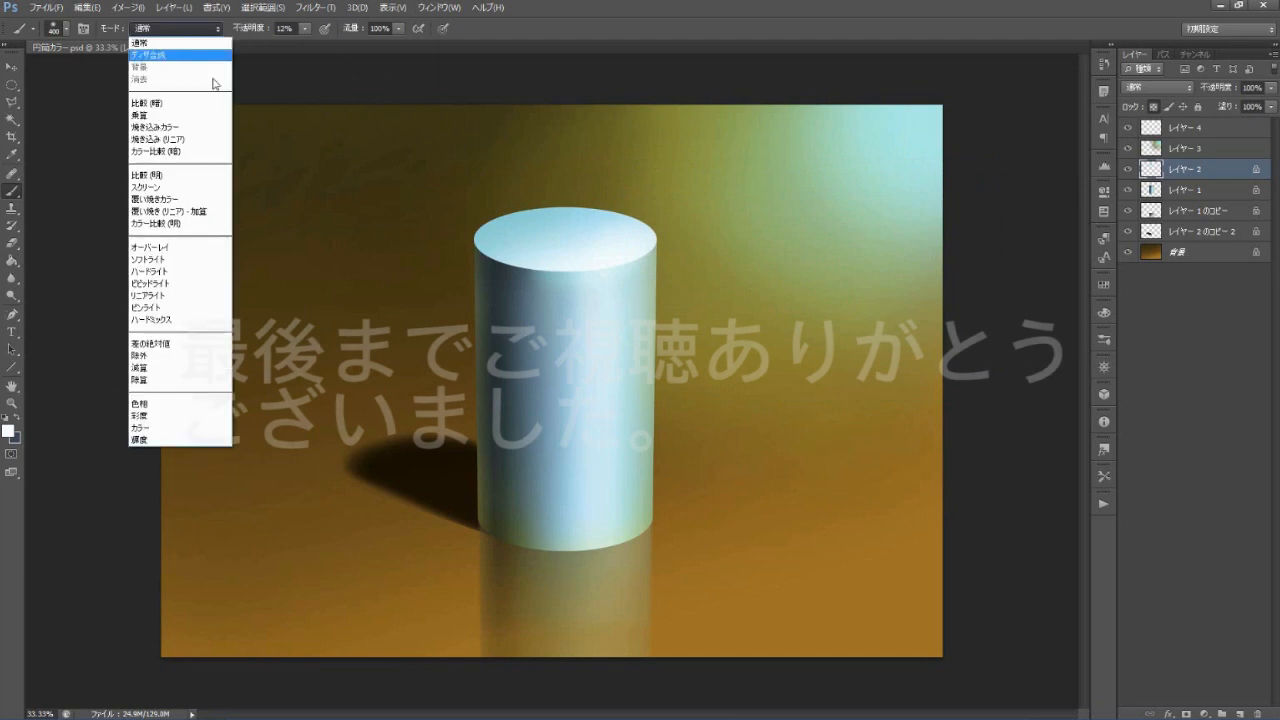
pyautogui.click(160, 177)
pyautogui.press(']')
pyautogui.press(']')
pyautogui.press(']')
pyautogui.press(']')
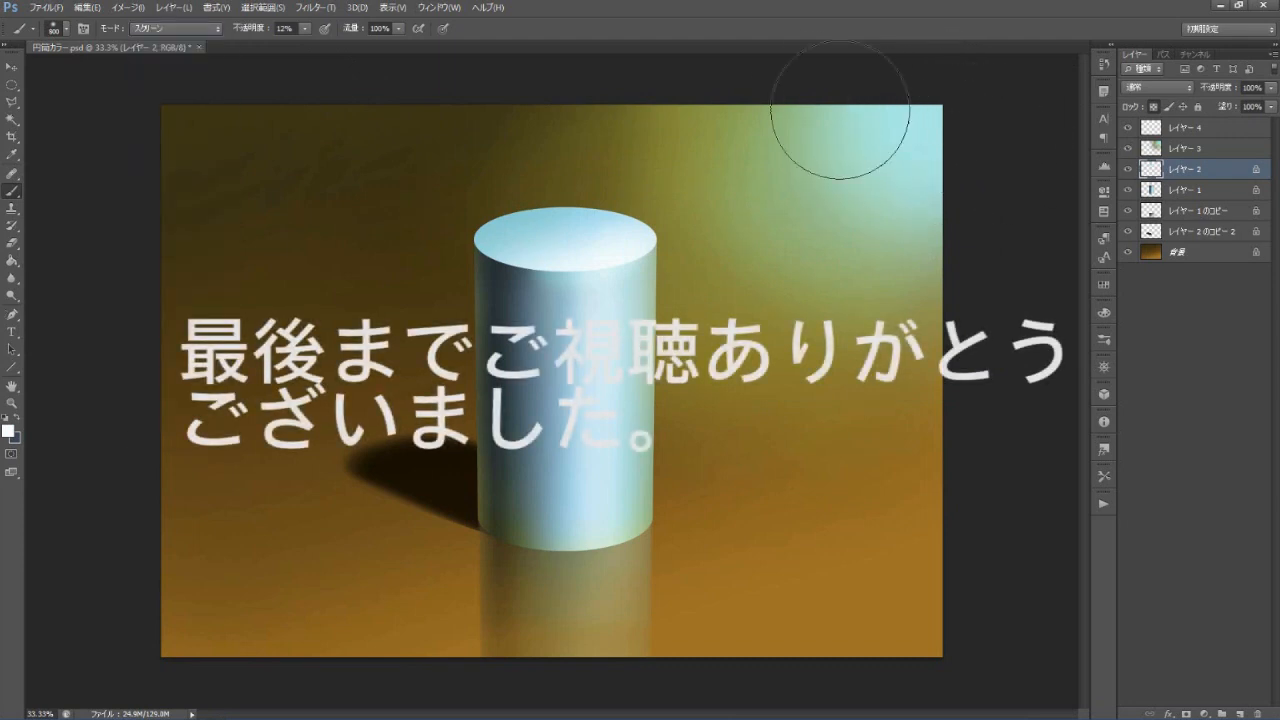
pyautogui.click(1186, 149)
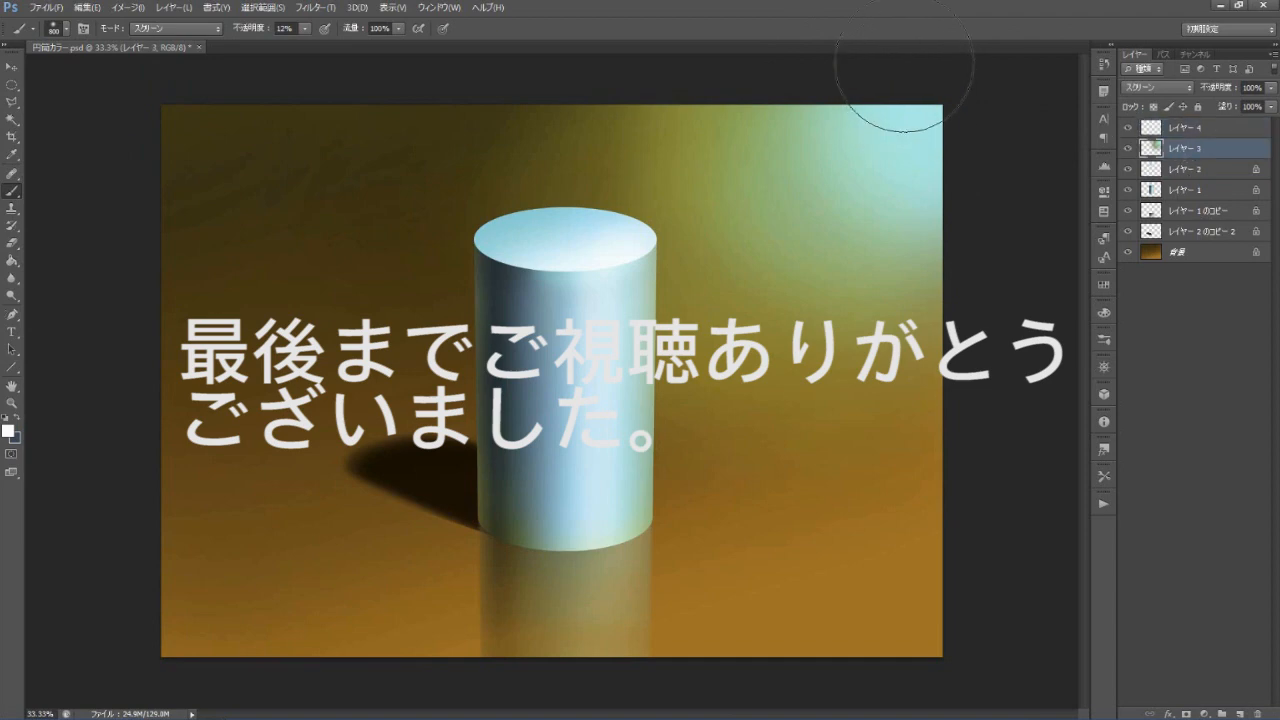